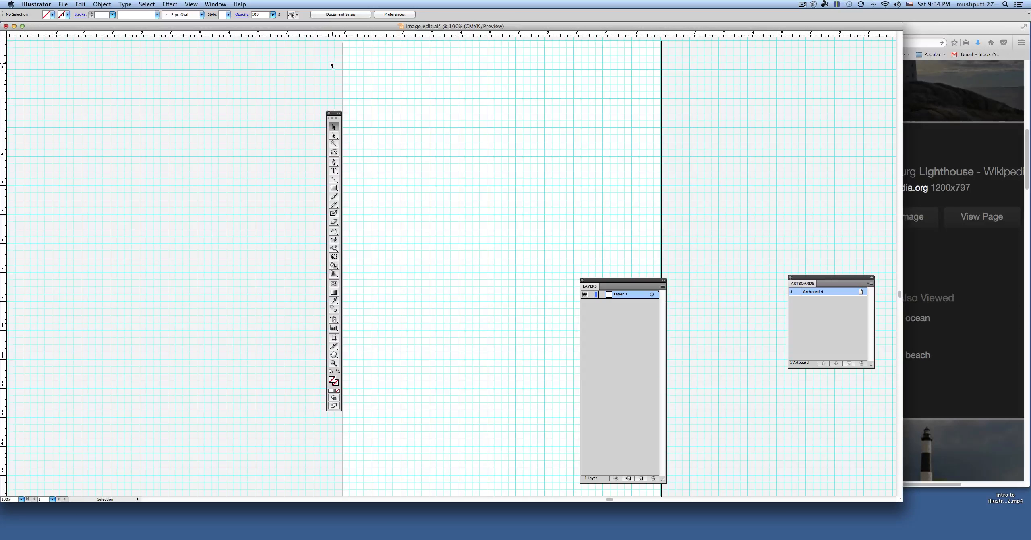
Step: Apply the saved custom workspace to restore its panel arrangement
{"action": "left_click", "coordinate": [214, 5]}
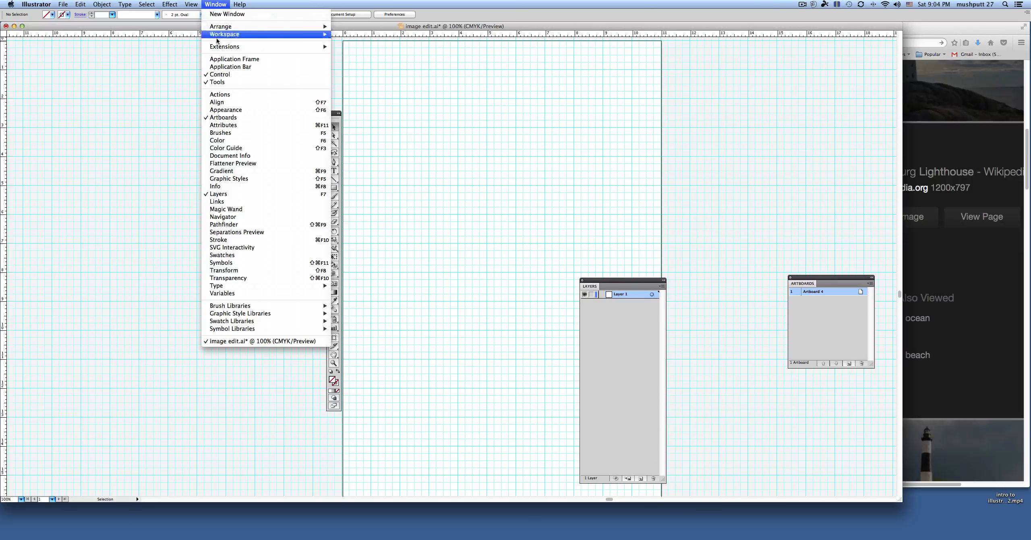
{"action": "mouse_move", "coordinate": [239, 38]}
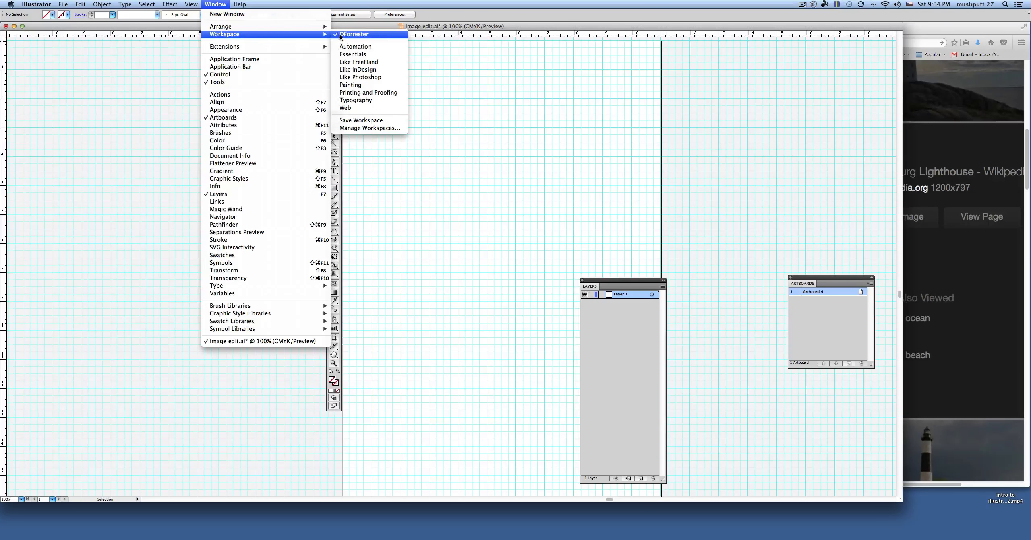
{"action": "left_click", "coordinate": [366, 35]}
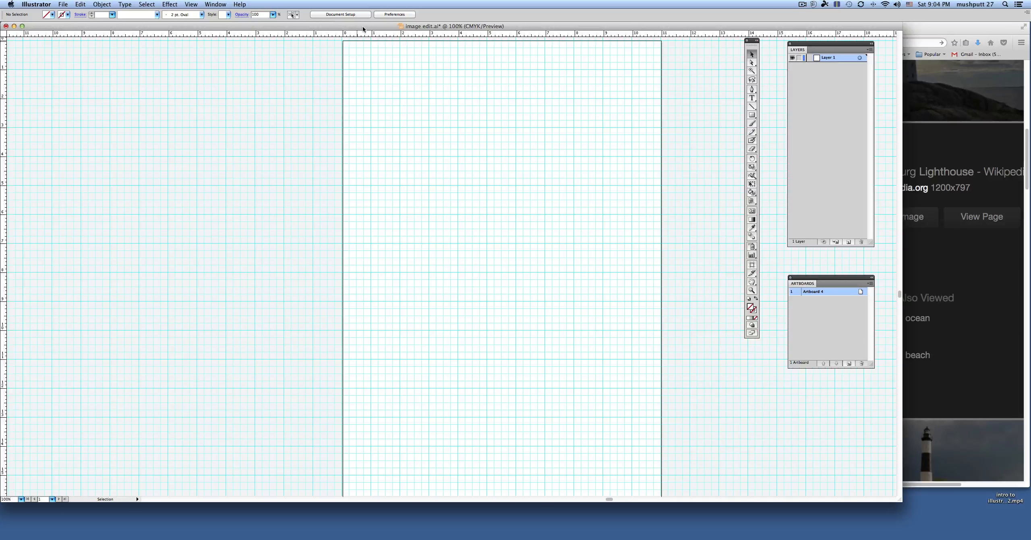
Step: Open Louisbourg_Lighthouse.jpg from the Downloads folder
{"action": "left_click", "coordinate": [63, 4]}
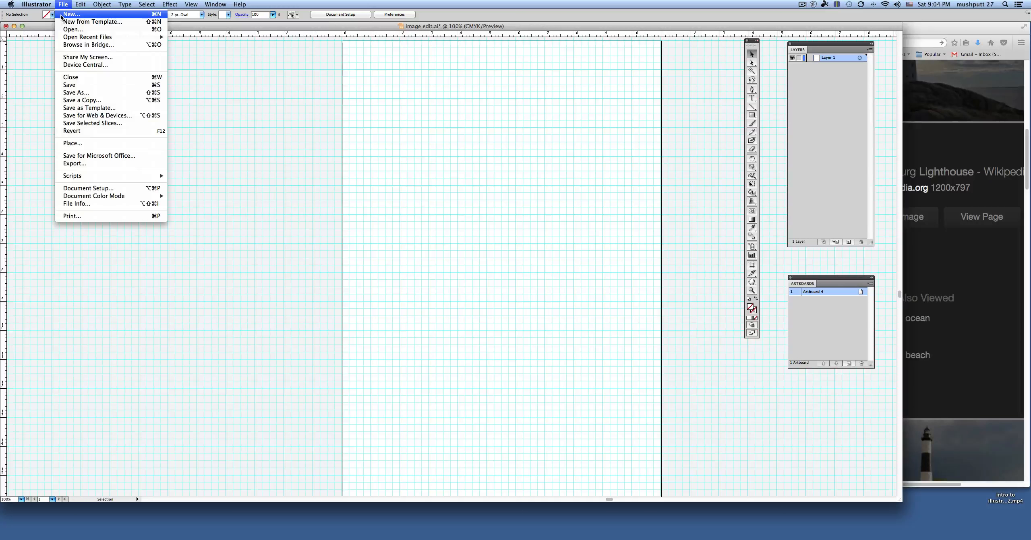
{"action": "left_click", "coordinate": [73, 31]}
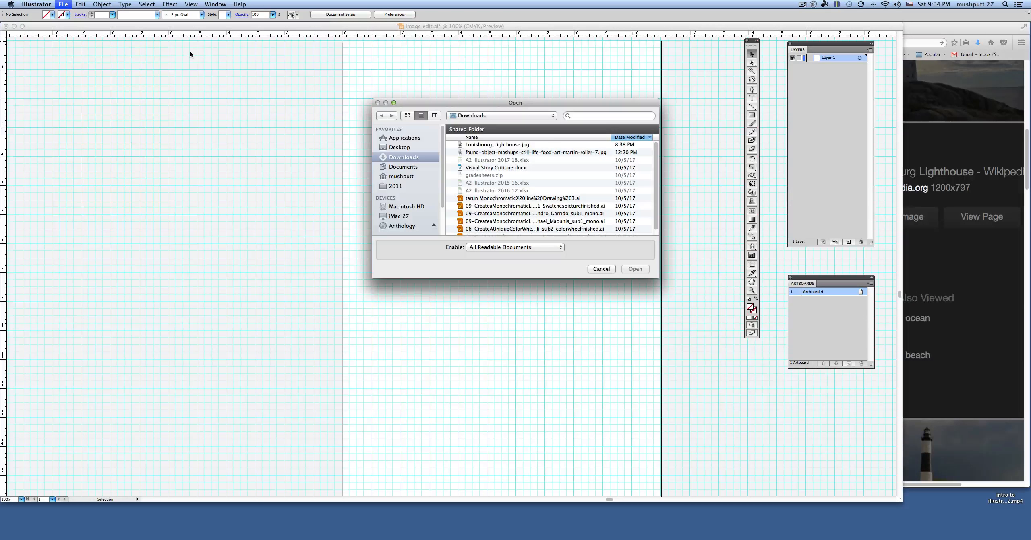
{"action": "left_click", "coordinate": [517, 146]}
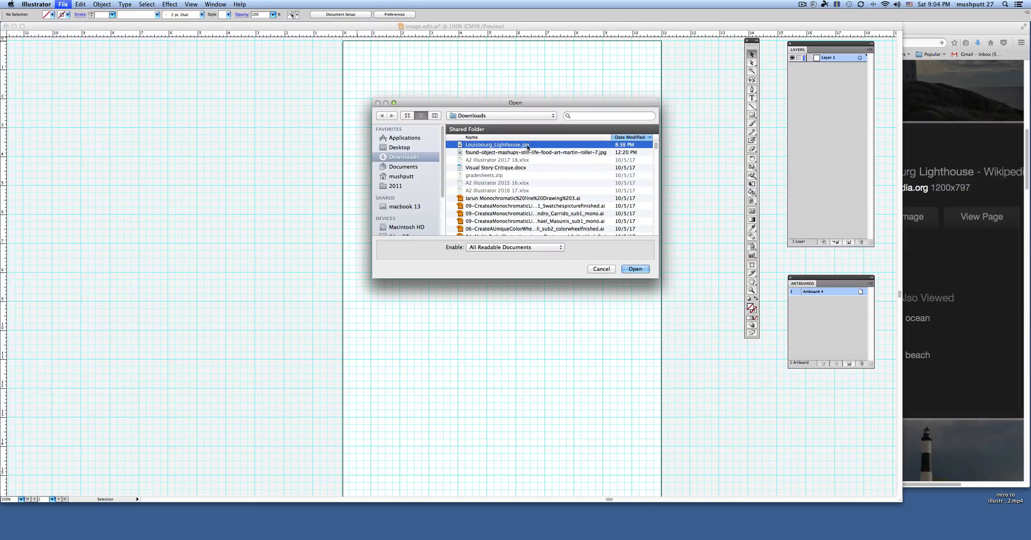
{"action": "left_click", "coordinate": [635, 269]}
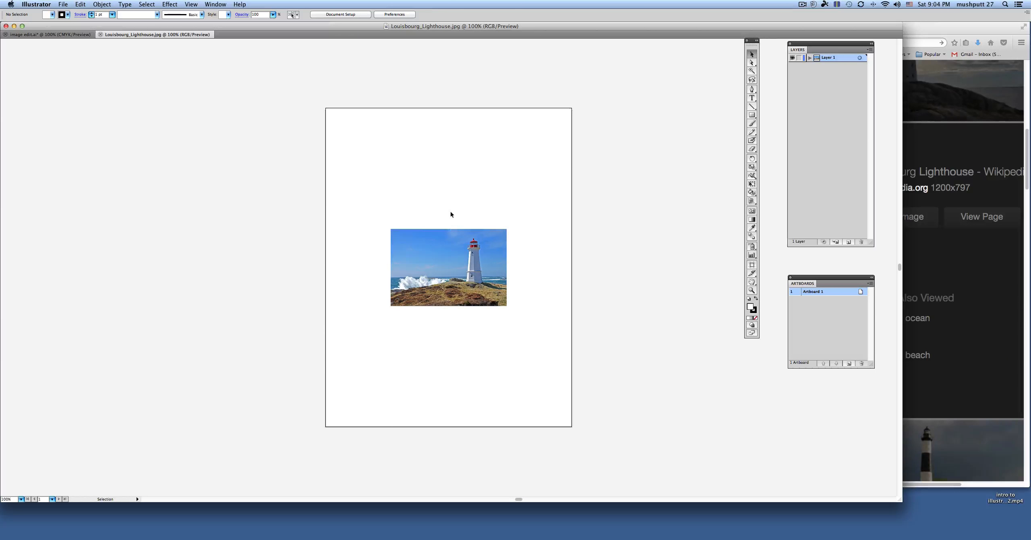
Step: Enlarge the lighthouse photo to about 6.99 in wide by 4.88 in high and show the grid
{"action": "left_click", "coordinate": [450, 258]}
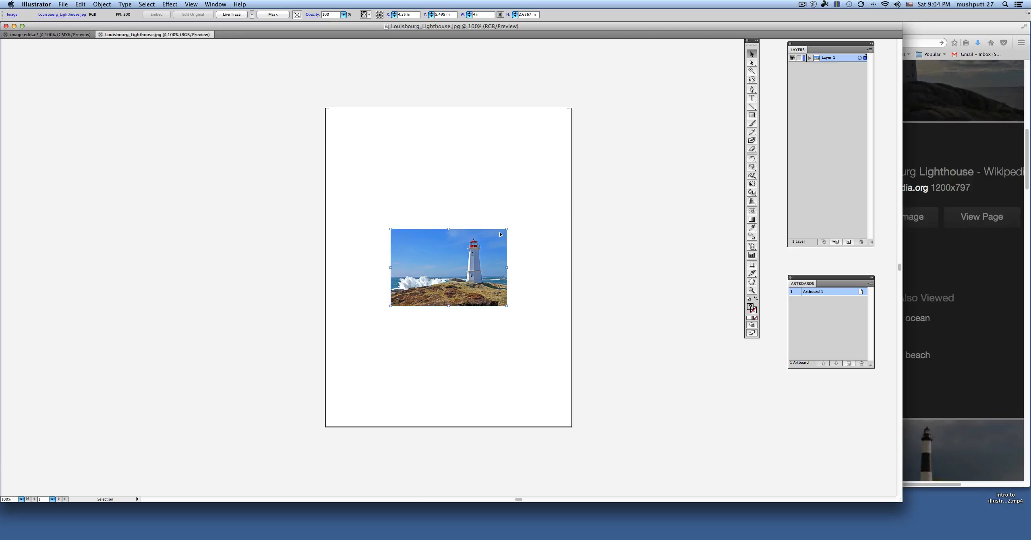
{"action": "left_click_drag", "start_coordinate": [507, 229], "coordinate": [593, 165]}
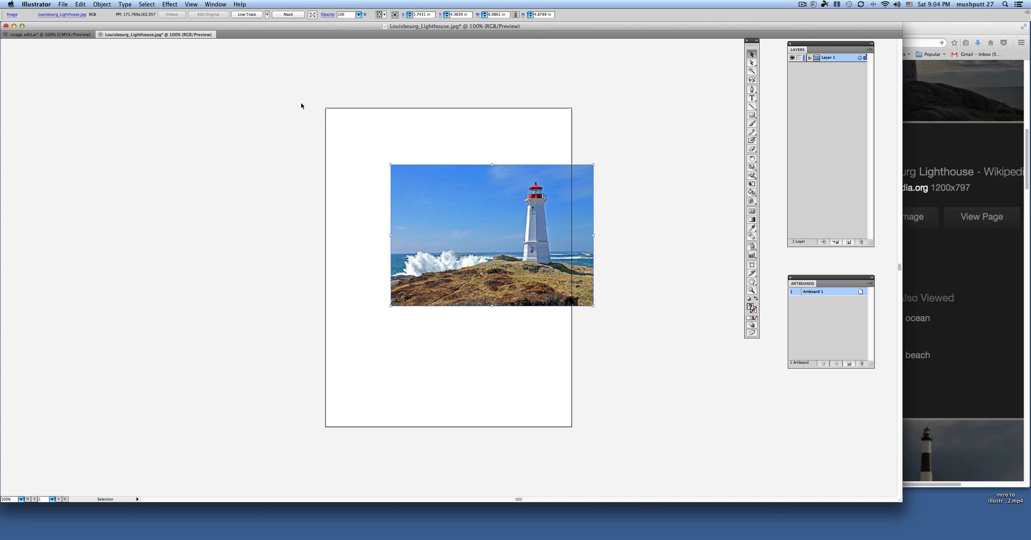
{"action": "left_click", "coordinate": [191, 4]}
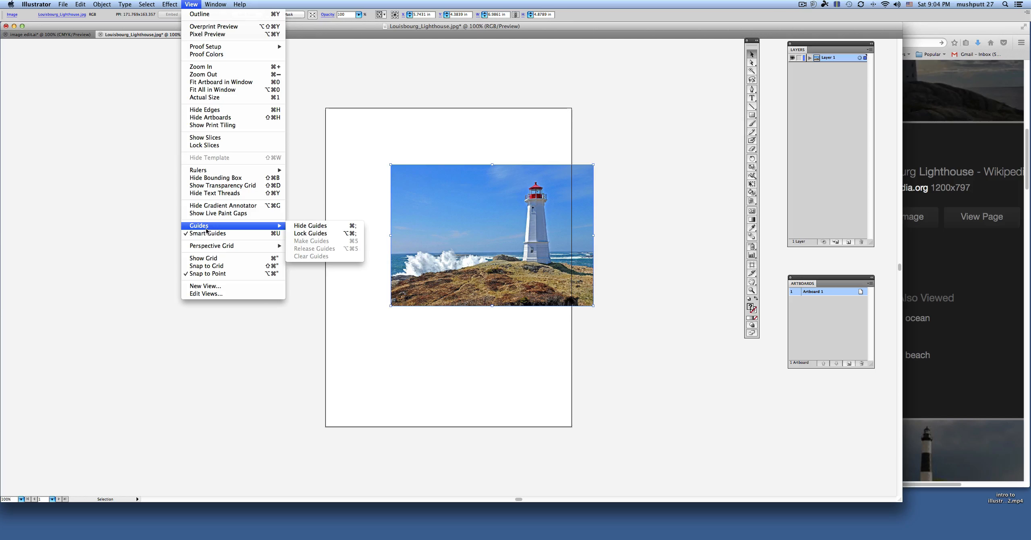
{"action": "left_click", "coordinate": [206, 258]}
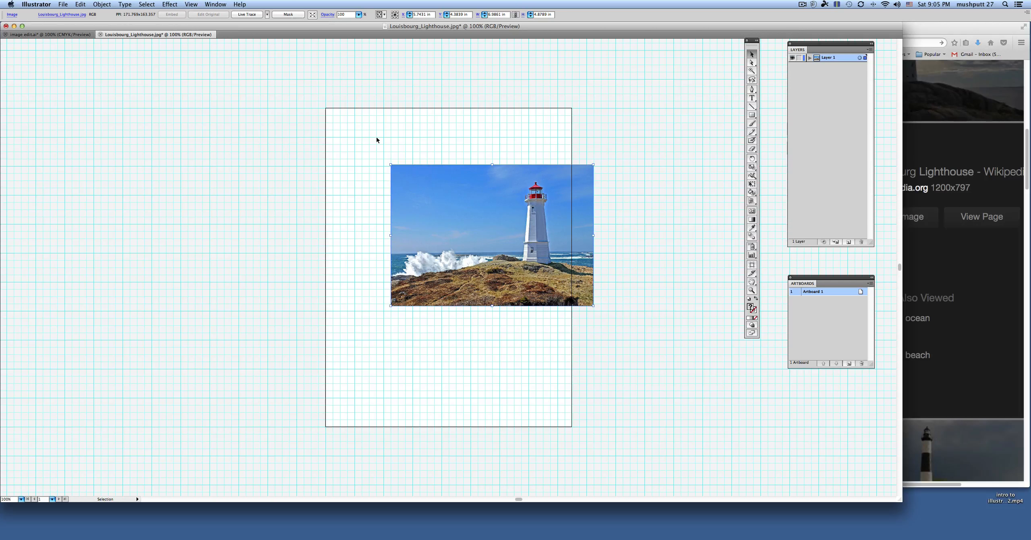
Step: Move the photo into the upper part of the artboard and stretch it to about 7.92 in wide by 8.51 in high
{"action": "left_click_drag", "start_coordinate": [499, 189], "coordinate": [447, 143]}
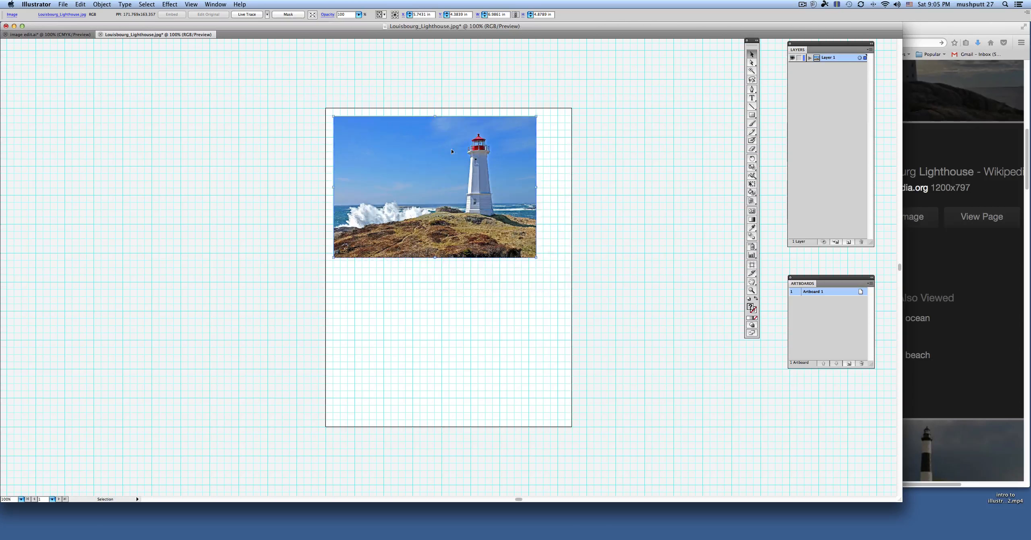
{"action": "left_click_drag", "start_coordinate": [536, 257], "coordinate": [563, 327]}
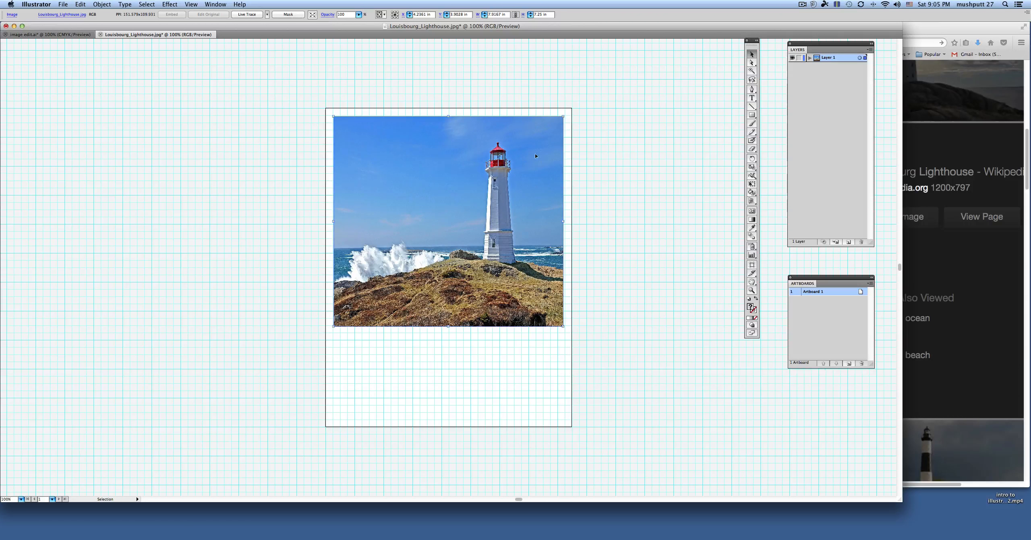
{"action": "left_click_drag", "start_coordinate": [448, 327], "coordinate": [446, 378]}
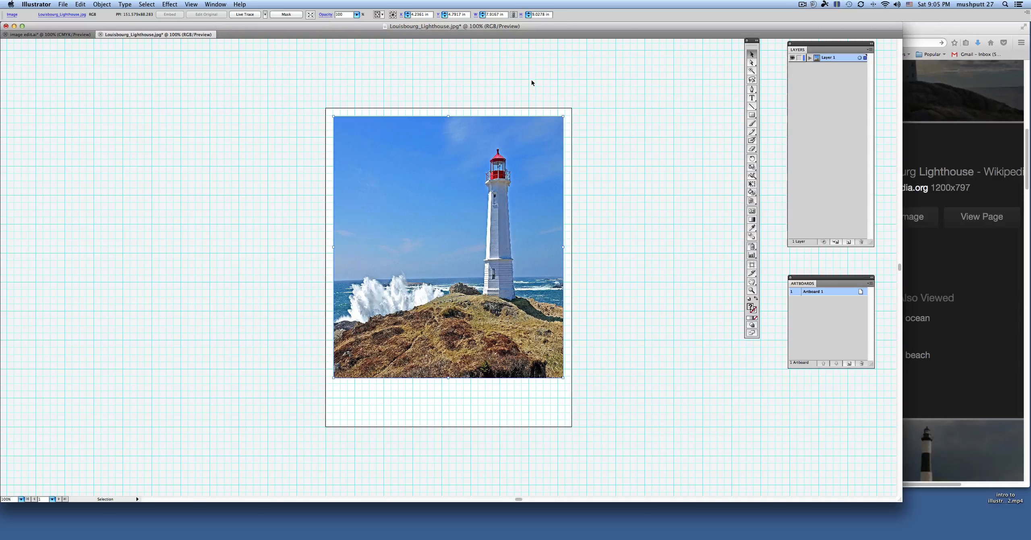
{"action": "left_click", "coordinate": [515, 14]}
{"action": "left_click_drag", "start_coordinate": [448, 117], "coordinate": [448, 131]}
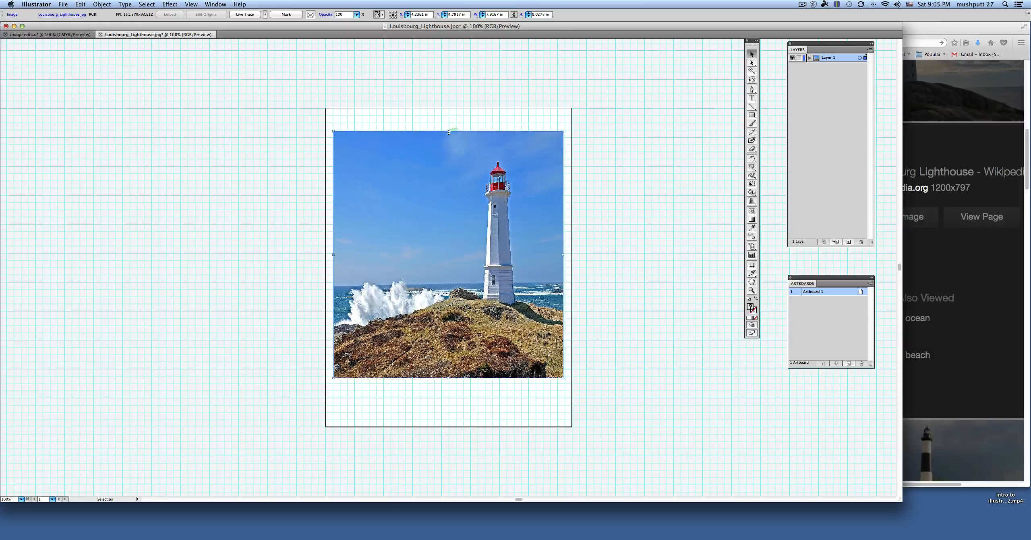
{"action": "left_click", "coordinate": [583, 150]}
{"action": "left_click", "coordinate": [475, 171]}
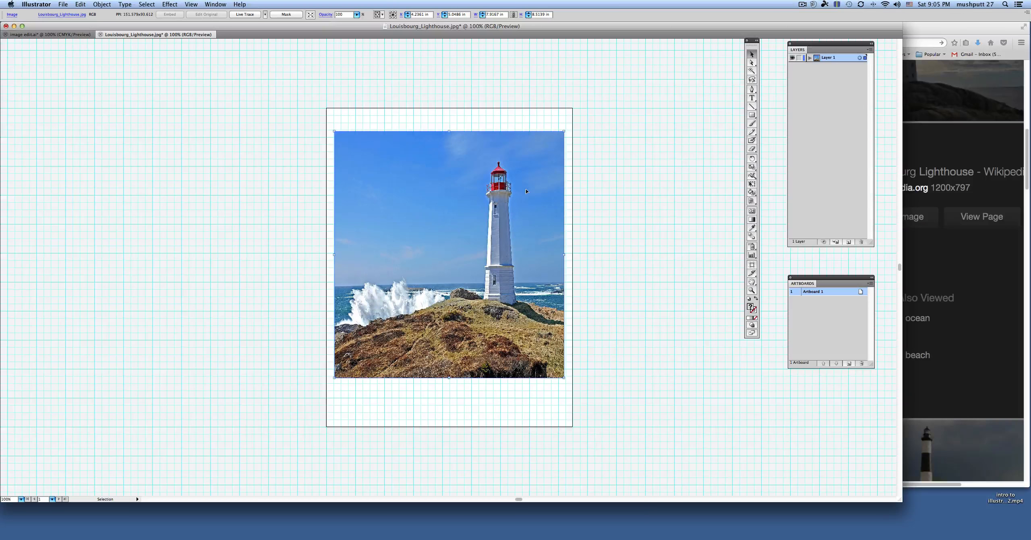
Step: Place a duplicate of the photo beside the artboard's left edge and select the photo on the artboard
{"action": "scroll", "coordinate": [535, 194], "scroll_direction": "left", "scroll_amount": 6}
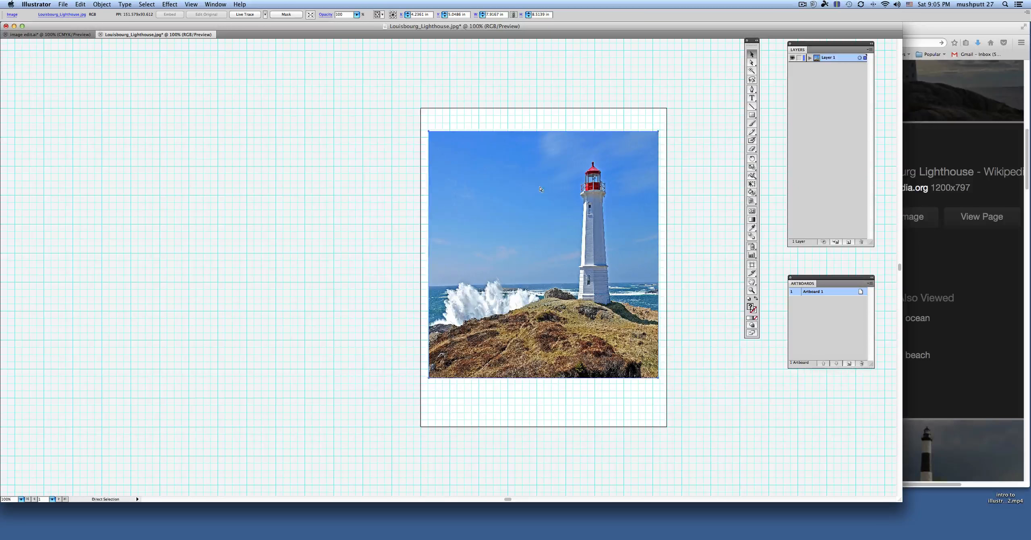
{"action": "left_click_drag", "start_coordinate": [540, 188], "coordinate": [166, 73]}
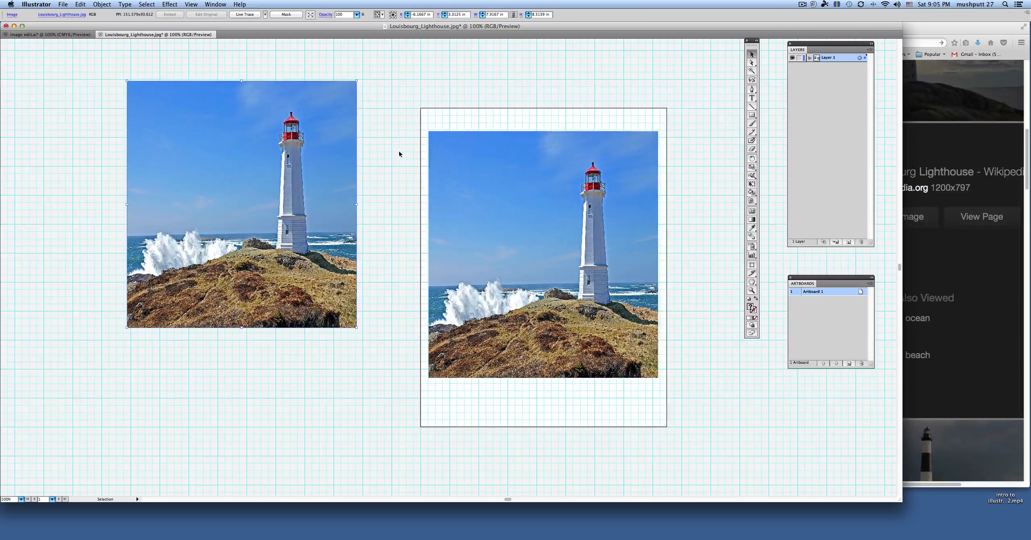
{"action": "left_click_drag", "start_coordinate": [273, 149], "coordinate": [272, 102]}
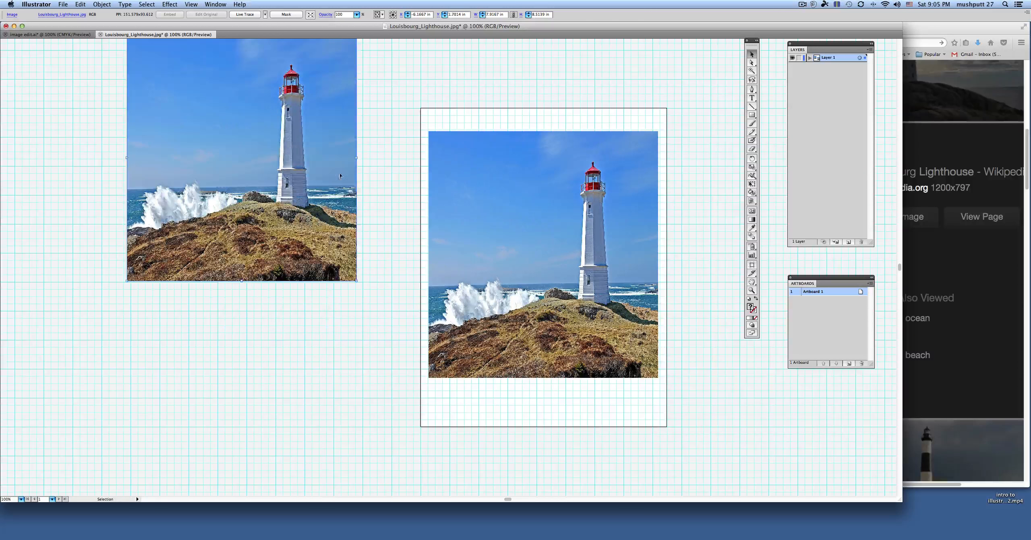
{"action": "scroll", "coordinate": [372, 179], "scroll_direction": "right", "scroll_amount": 5}
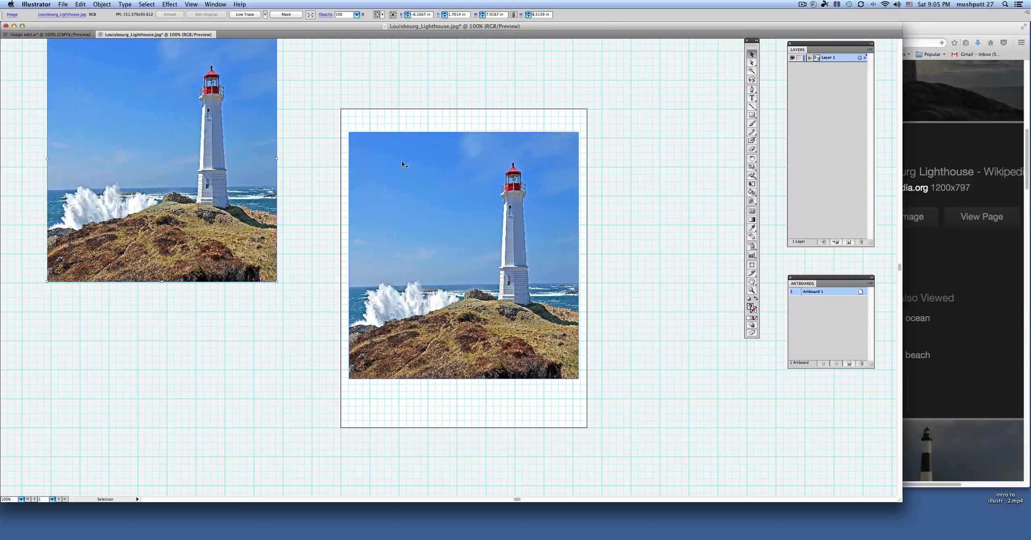
{"action": "left_click", "coordinate": [412, 153]}
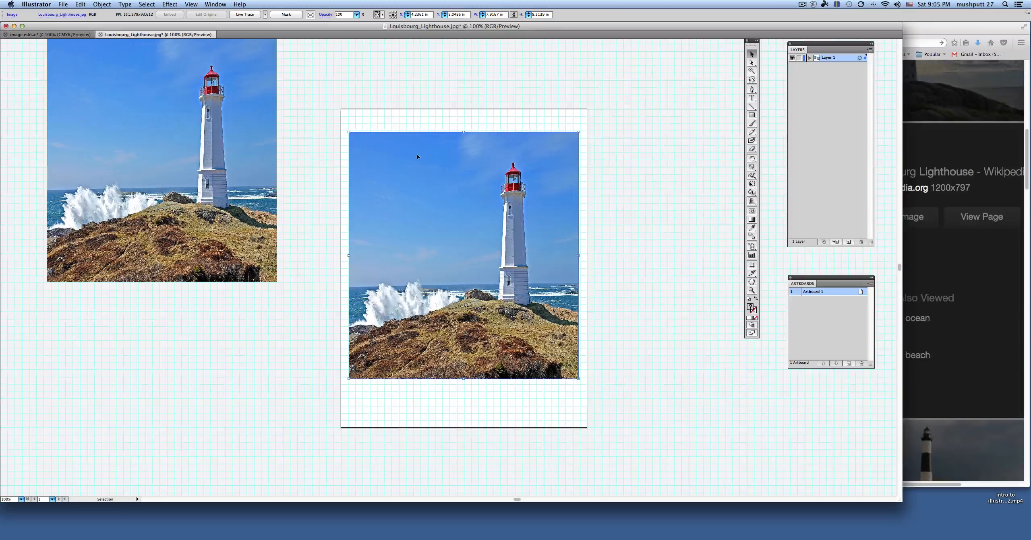
{"action": "scroll", "coordinate": [339, 134], "scroll_direction": "down", "scroll_amount": 1}
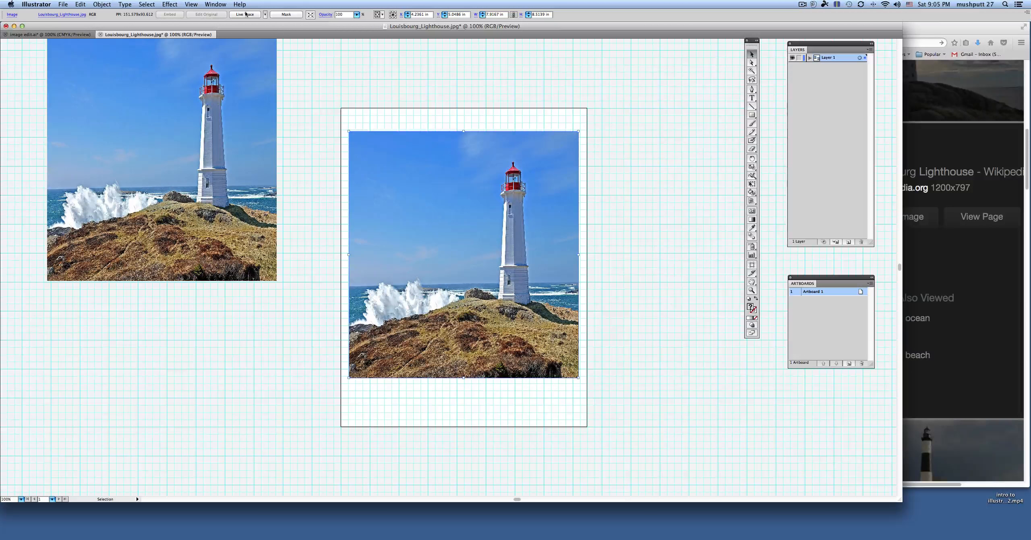
Step: Try inverting the colors of the photo on the artboard and undo the inversion
{"action": "left_click", "coordinate": [102, 4]}
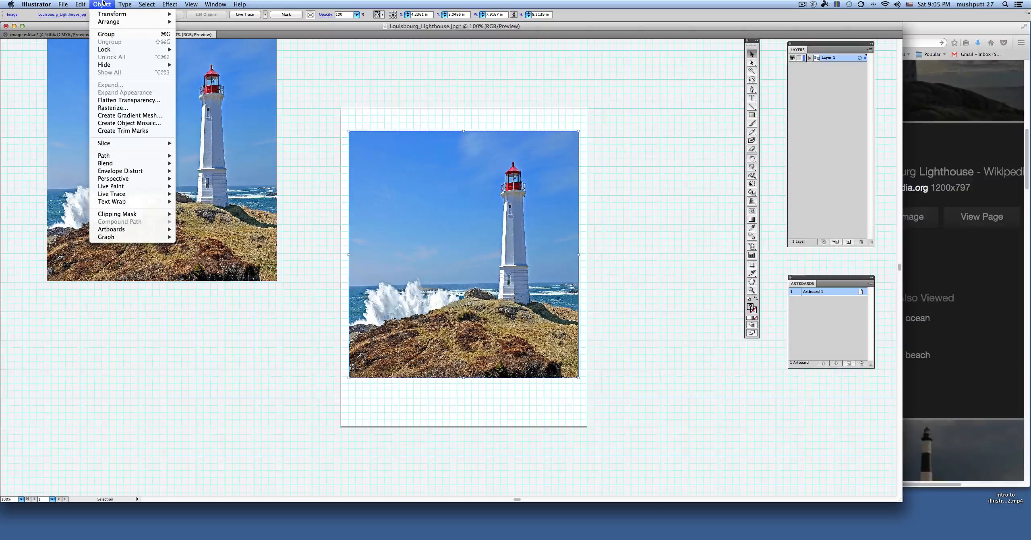
{"action": "mouse_move", "coordinate": [80, 4]}
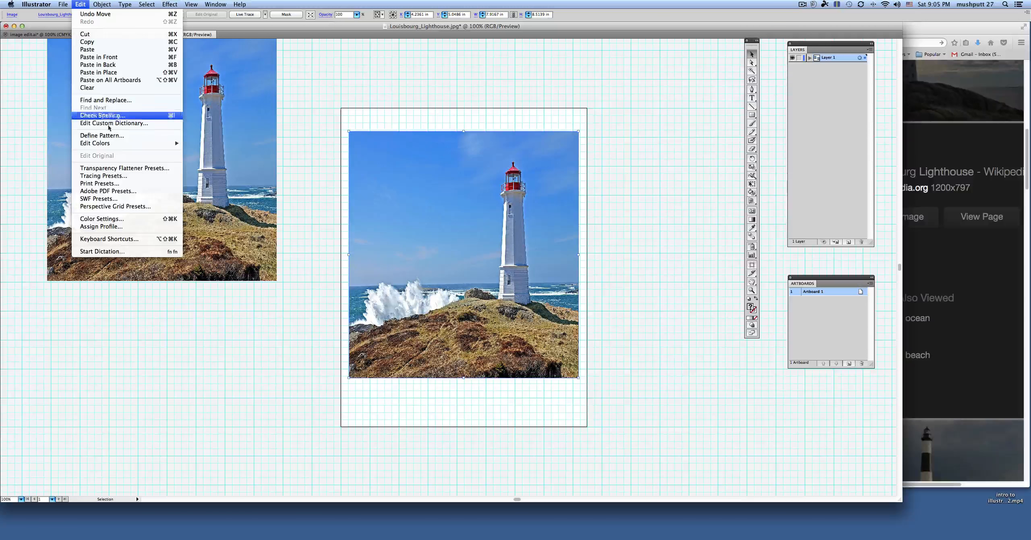
{"action": "mouse_move", "coordinate": [107, 144]}
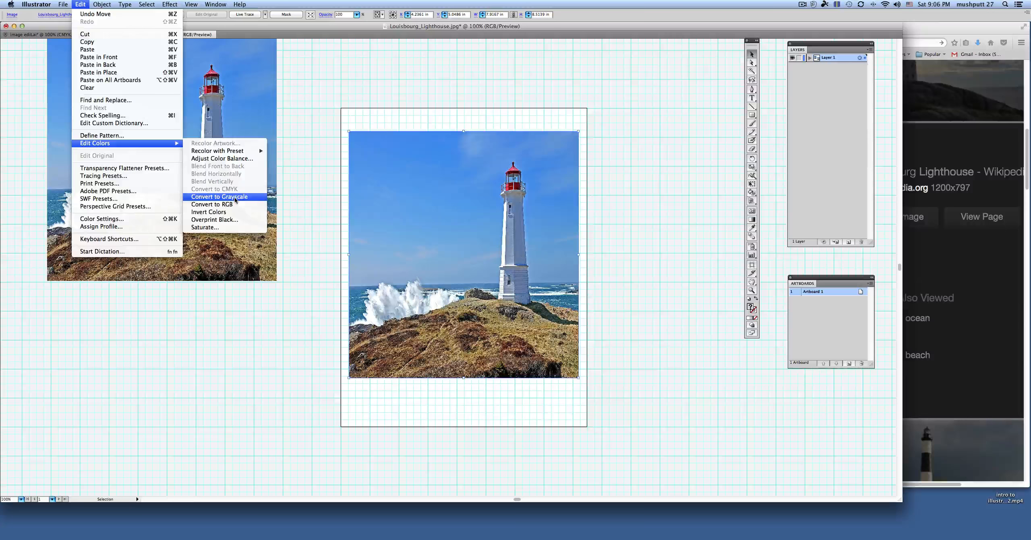
{"action": "left_click", "coordinate": [219, 214]}
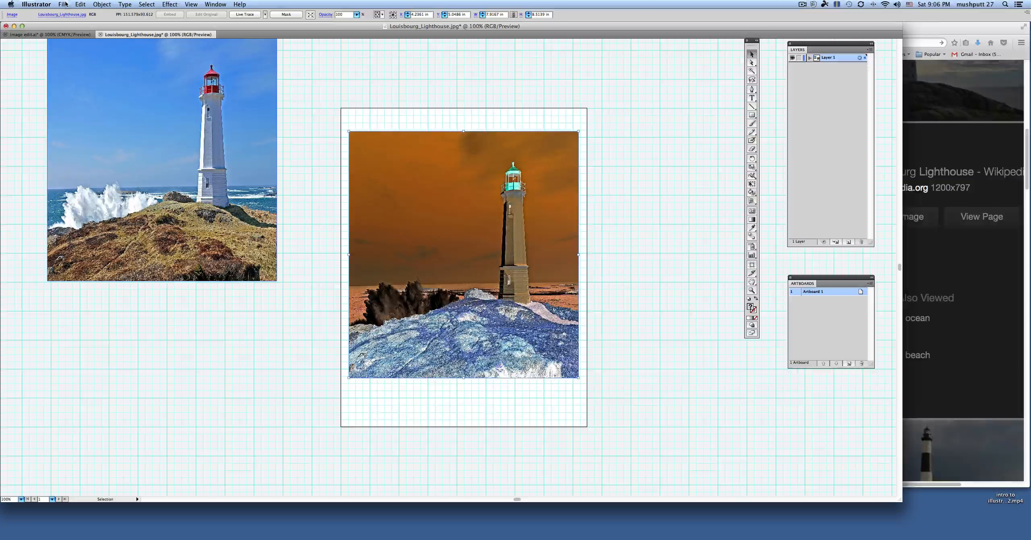
{"action": "left_click", "coordinate": [81, 4]}
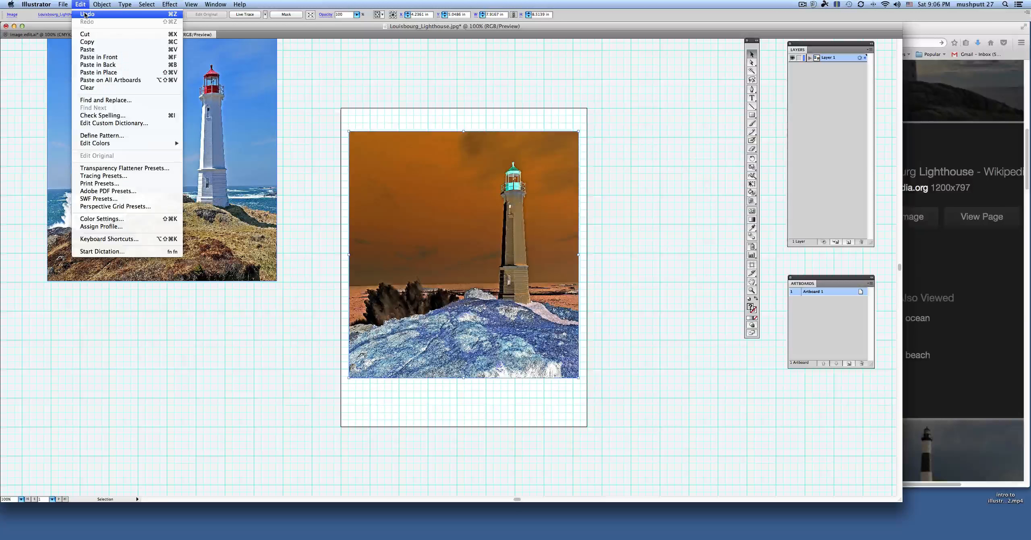
{"action": "left_click", "coordinate": [85, 15]}
Step: Start adjusting the color balance of the photo on the artboard with Convert and Preview enabled
{"action": "left_click", "coordinate": [85, 4]}
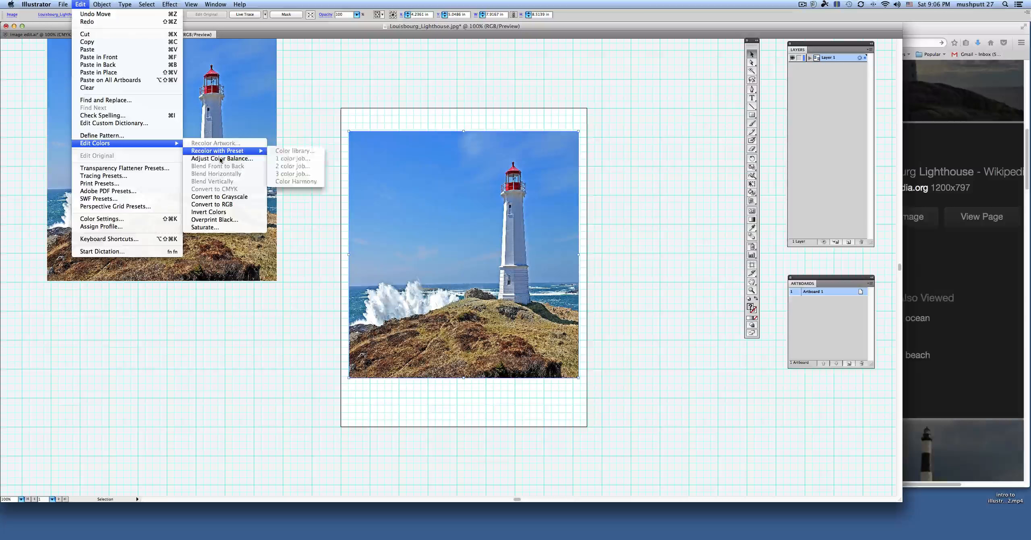
{"action": "left_click", "coordinate": [220, 160]}
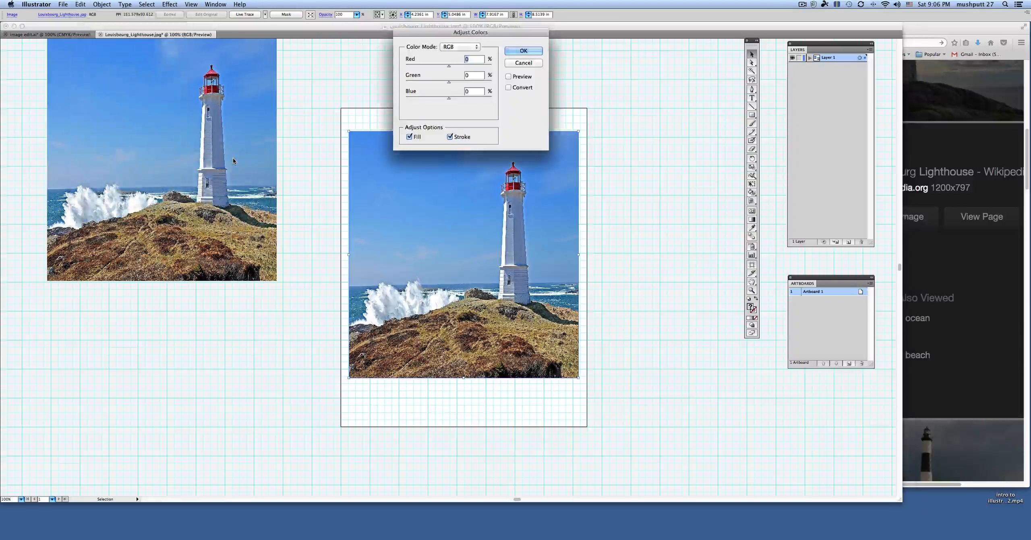
{"action": "scroll", "coordinate": [617, 236], "scroll_direction": "up", "scroll_amount": 2}
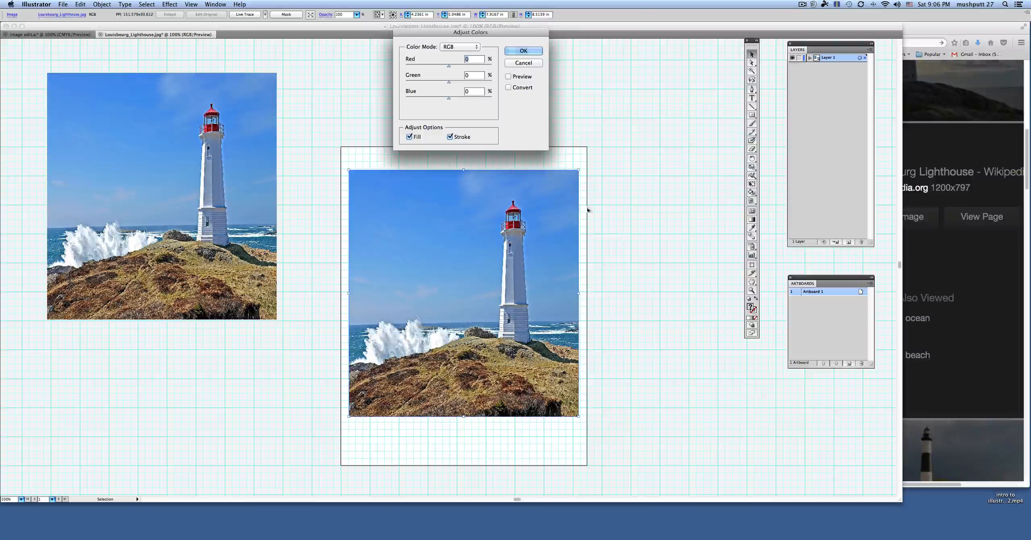
{"action": "left_click_drag", "start_coordinate": [489, 32], "coordinate": [477, 42]}
{"action": "left_click", "coordinate": [496, 98]}
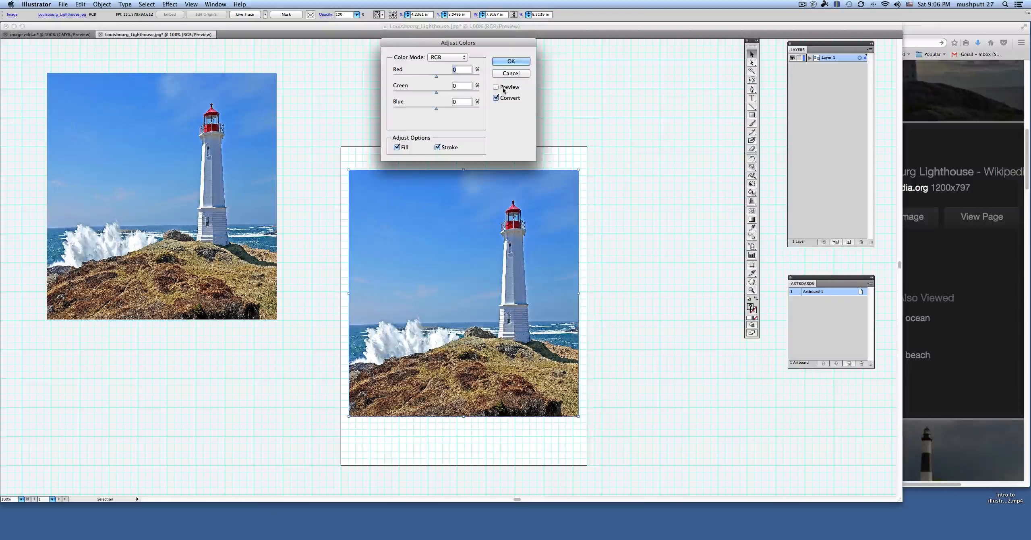
{"action": "left_click", "coordinate": [495, 87]}
Step: Switch the photo's color mode to Grayscale and back to RGB in the color adjustment
{"action": "left_click", "coordinate": [447, 58]}
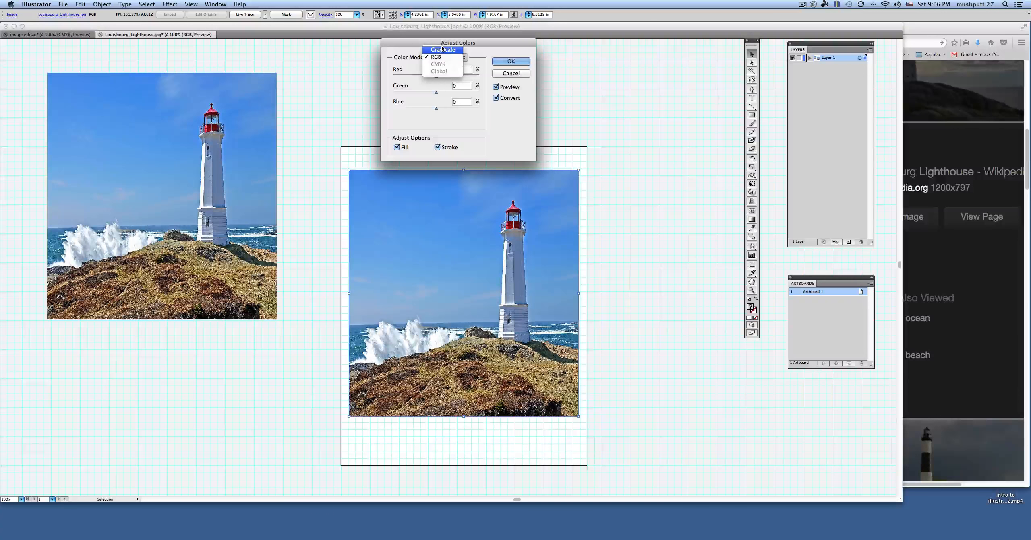
{"action": "left_click", "coordinate": [442, 50]}
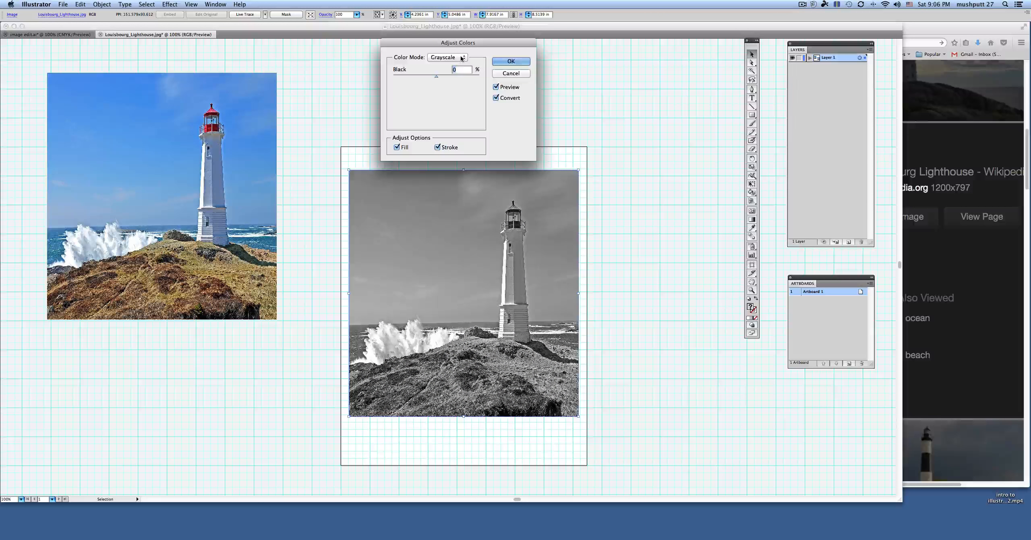
{"action": "left_click", "coordinate": [462, 59]}
{"action": "left_click", "coordinate": [447, 64]}
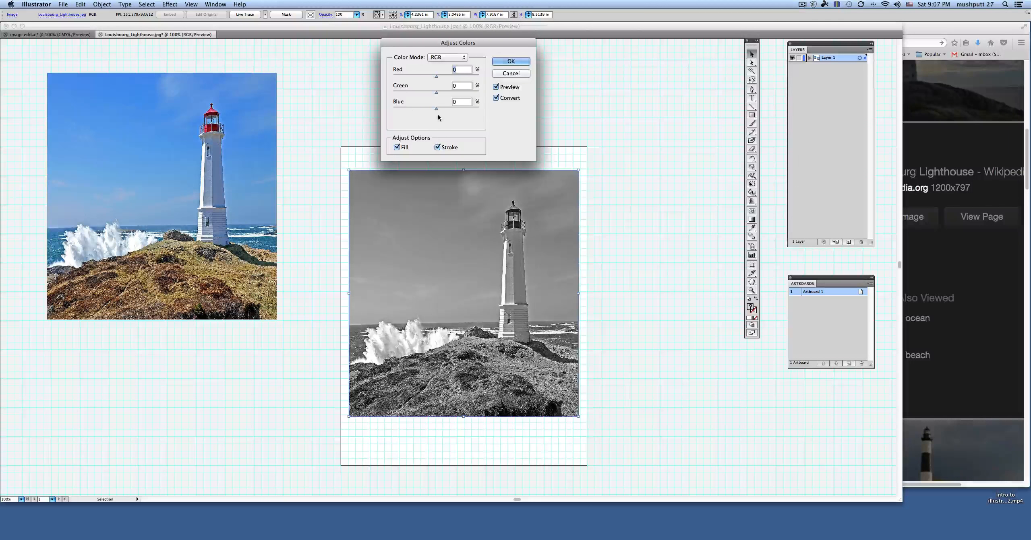
Step: Try an RGB color balance of 63% red and 22% green on the artboard photo
{"action": "left_click_drag", "start_coordinate": [436, 77], "coordinate": [446, 95]}
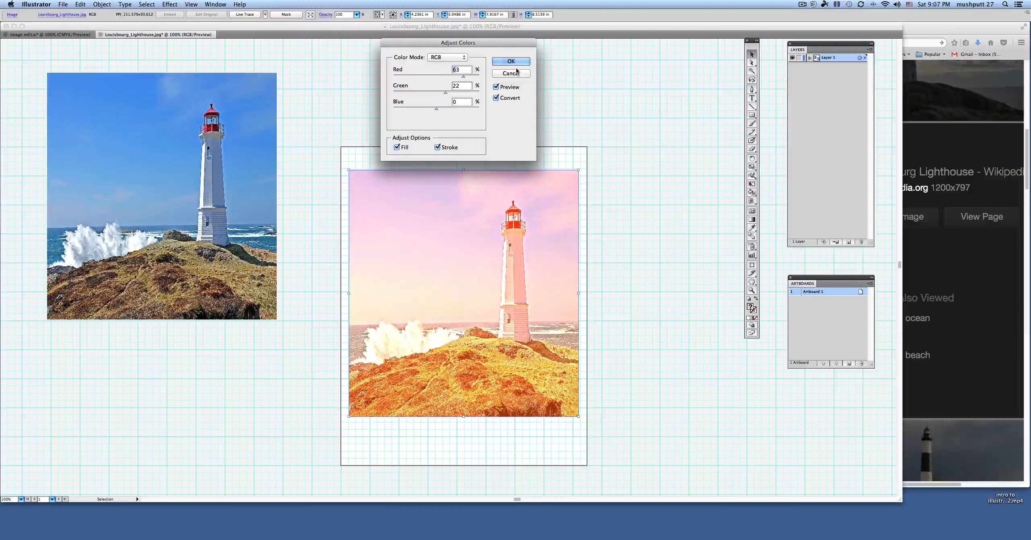
{"action": "left_click", "coordinate": [448, 58]}
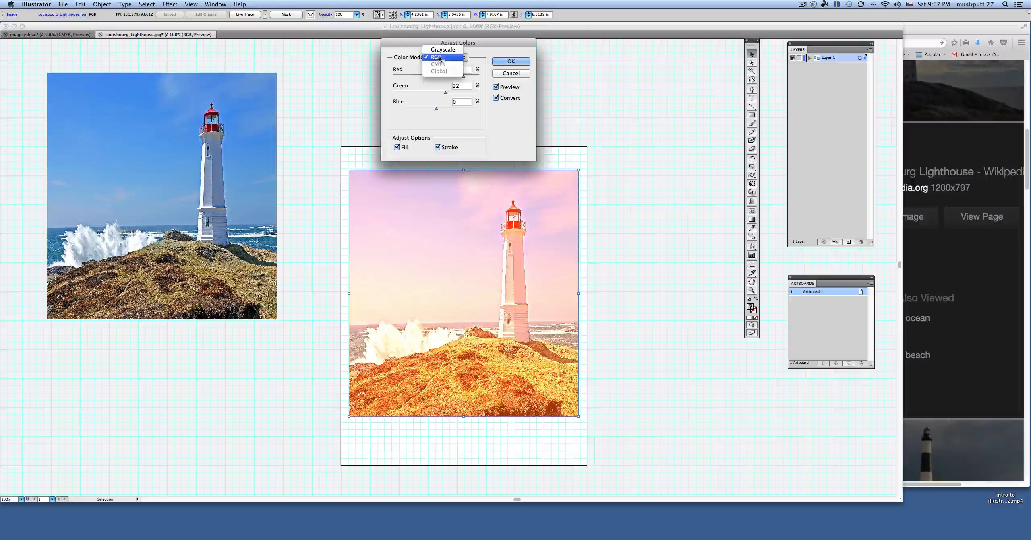
{"action": "left_click", "coordinate": [441, 58]}
{"action": "left_click", "coordinate": [511, 63]}
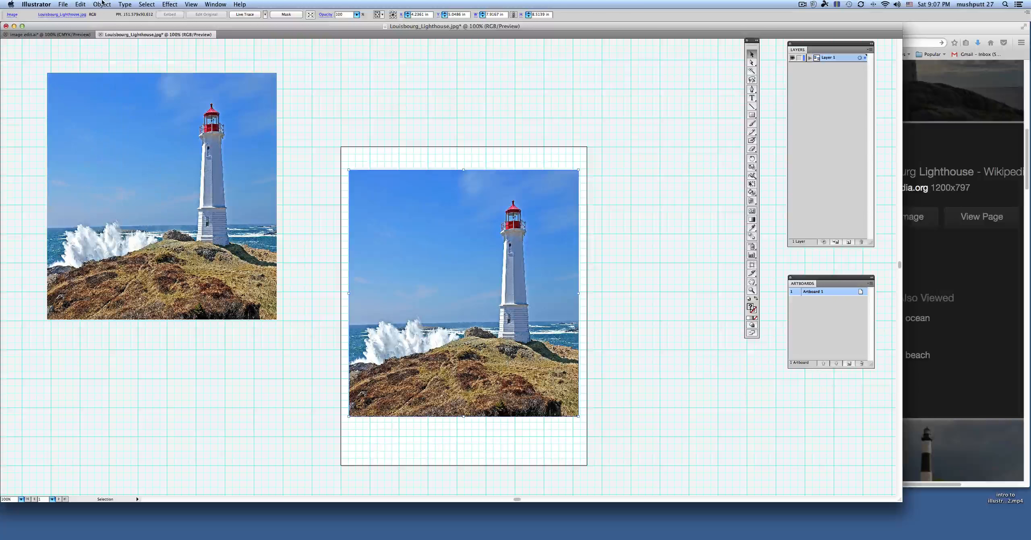
Step: Reopen the color balance adjustment for the artboard photo and try red -59%, green 38% and blue 58%
{"action": "left_click", "coordinate": [80, 4]}
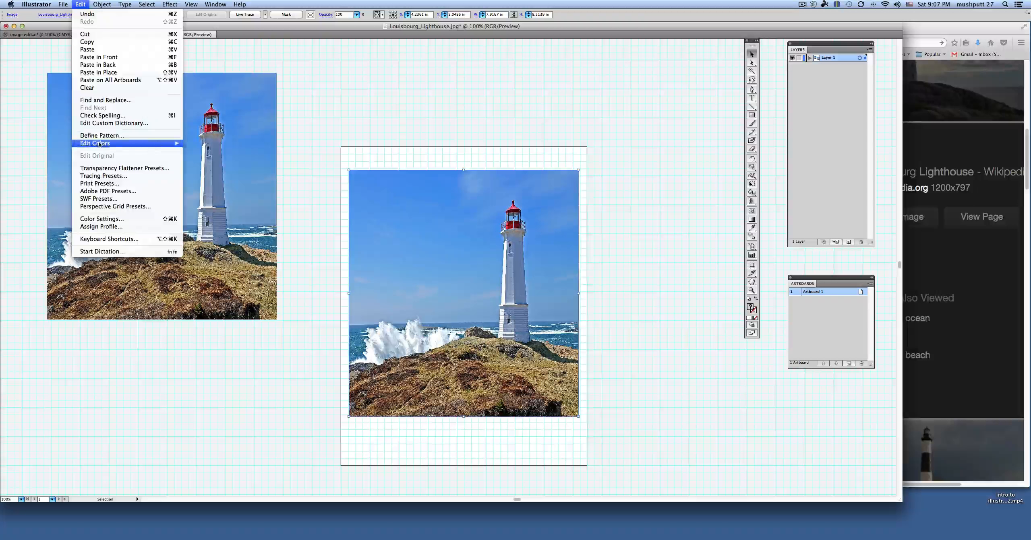
{"action": "mouse_move", "coordinate": [121, 144]}
{"action": "left_click", "coordinate": [204, 158]}
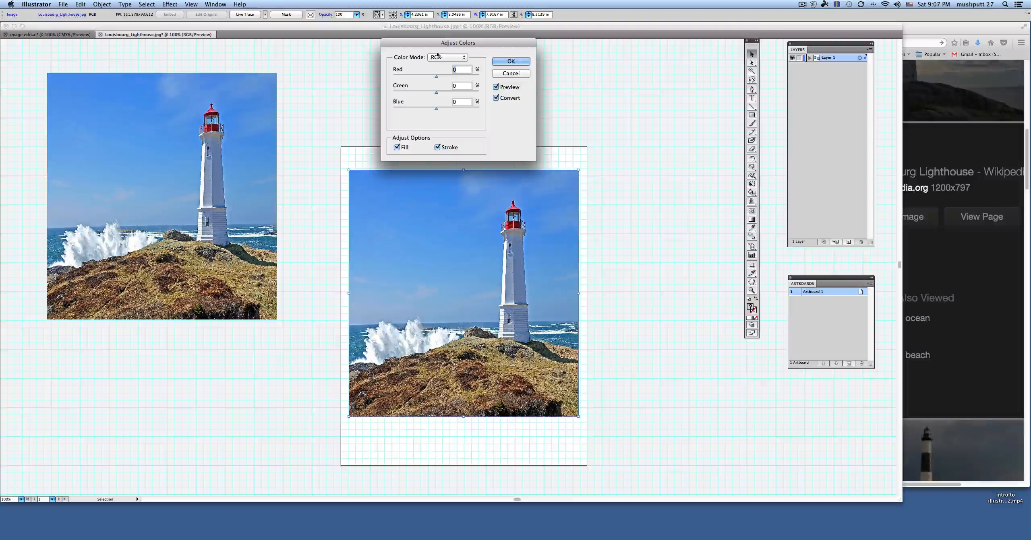
{"action": "mouse_move", "coordinate": [438, 96]}
{"action": "left_mouse_down"}
{"action": "mouse_move", "coordinate": [449, 96]}
{"action": "mouse_move", "coordinate": [448, 109]}
{"action": "left_mouse_up"}
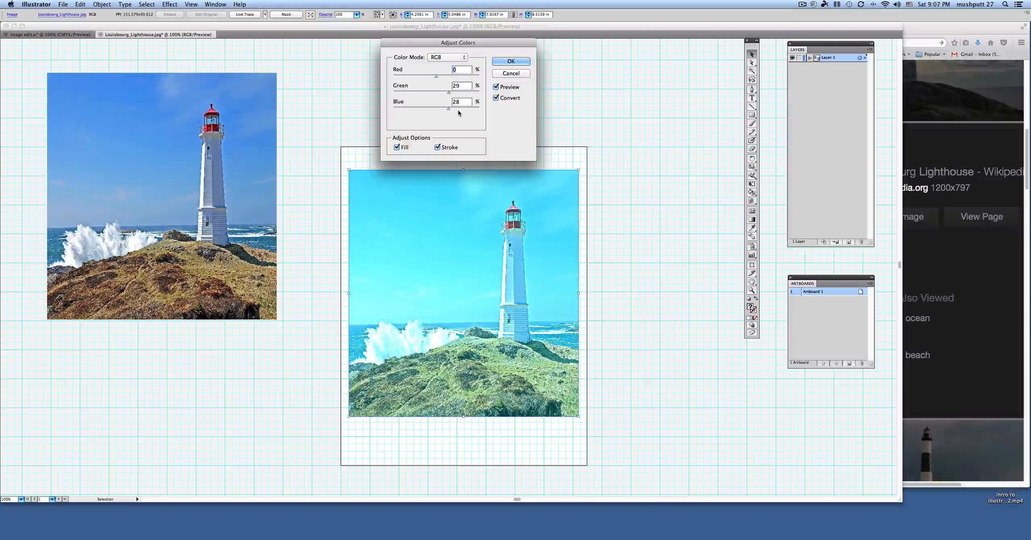
{"action": "left_click", "coordinate": [460, 109]}
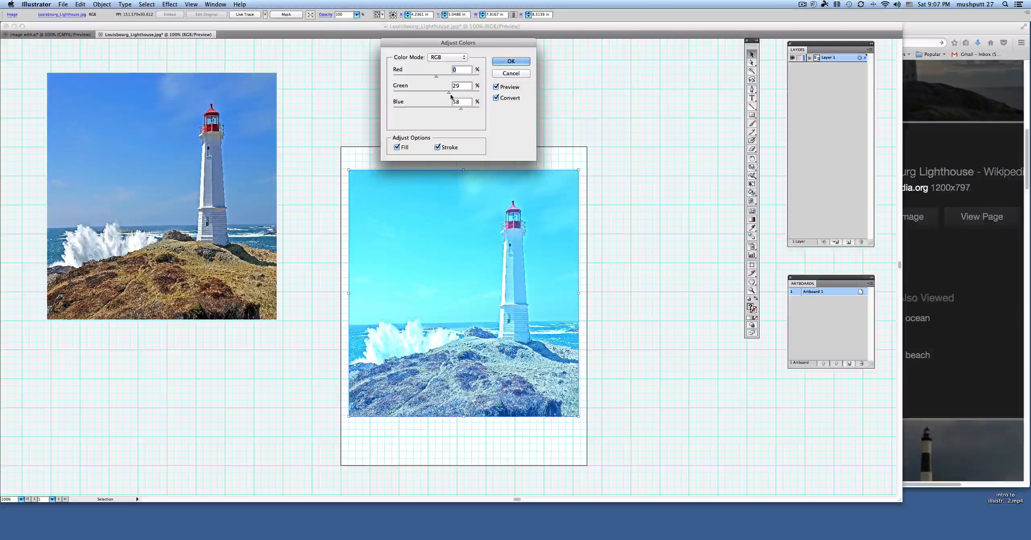
{"action": "left_click_drag", "start_coordinate": [449, 95], "coordinate": [425, 95]}
{"action": "left_click", "coordinate": [452, 93]}
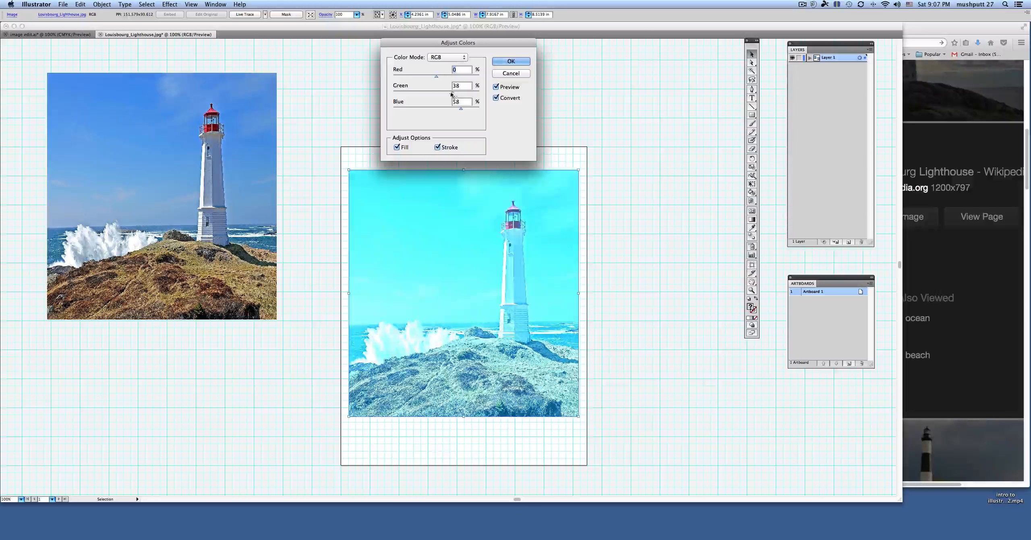
{"action": "left_click", "coordinate": [420, 76]}
{"action": "left_click_drag", "start_coordinate": [419, 77], "coordinate": [411, 77]}
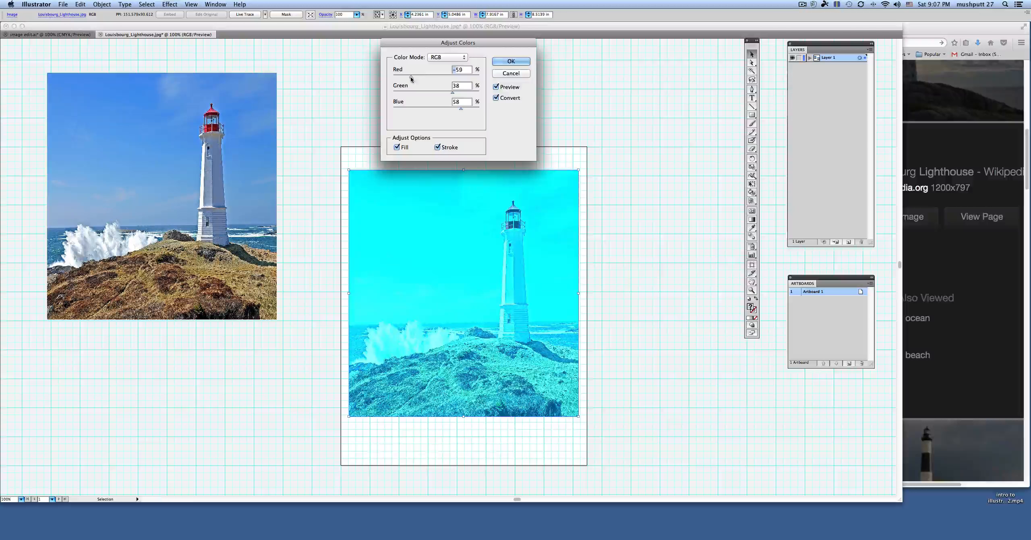
Step: Try green -36% and blue -7%, and reset the red, green and blue adjustments to 0%
{"action": "left_click", "coordinate": [446, 93]}
{"action": "left_click_drag", "start_coordinate": [446, 93], "coordinate": [432, 108]}
{"action": "type", "text": "0"}
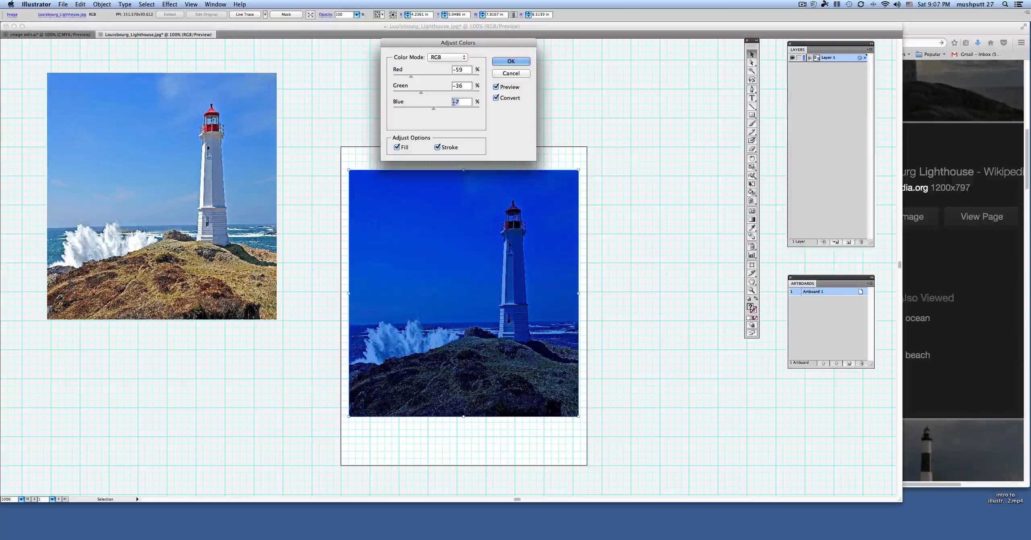
{"action": "double_click", "coordinate": [459, 85]}
{"action": "type", "text": "0"}
{"action": "double_click", "coordinate": [461, 71]}
{"action": "type", "text": "0"}
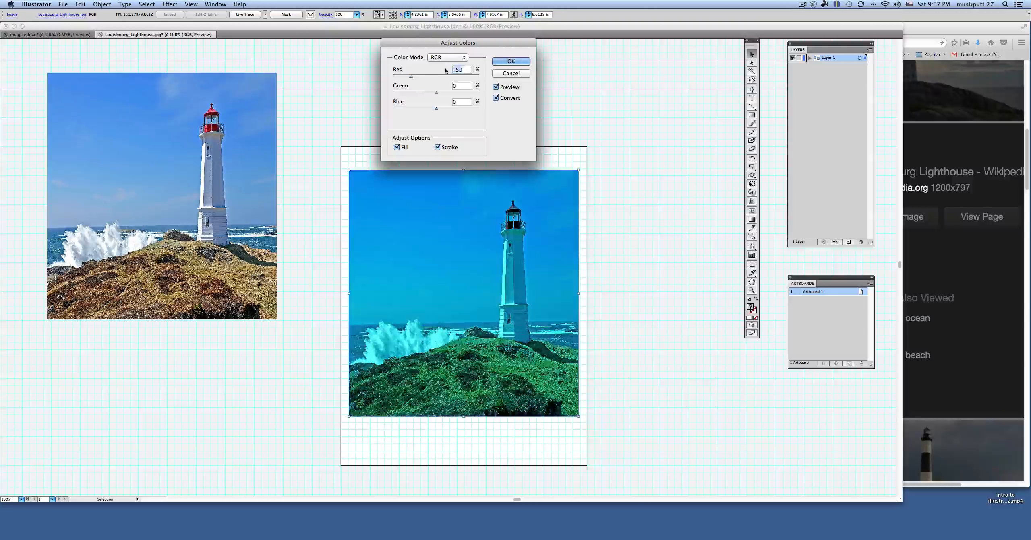
Step: Apply a color balance of red 73%, green 30% and blue -1% to the artboard photo and deselect it
{"action": "left_click", "coordinate": [455, 85]}
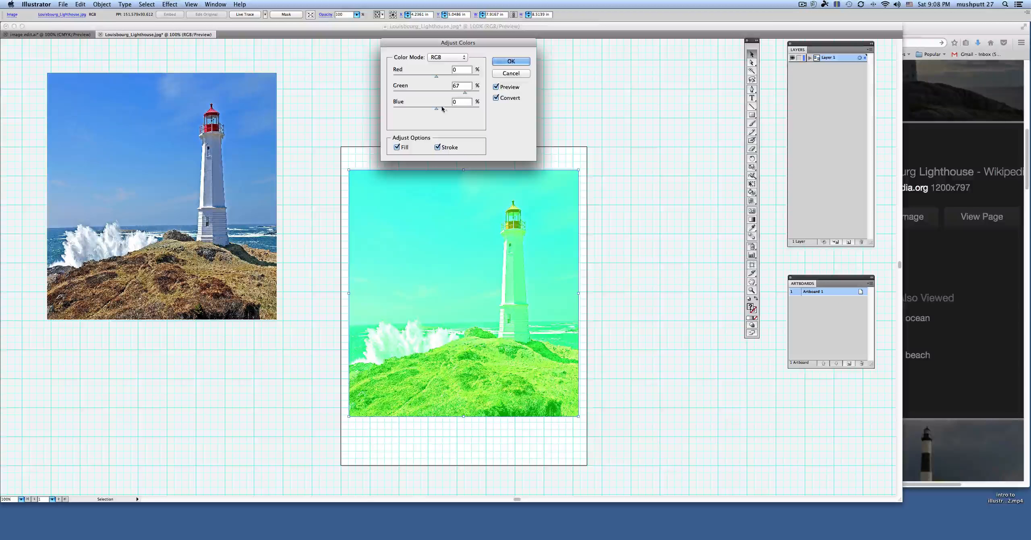
{"action": "mouse_move", "coordinate": [436, 108]}
{"action": "left_mouse_down"}
{"action": "mouse_move", "coordinate": [465, 109]}
{"action": "mouse_move", "coordinate": [414, 106]}
{"action": "mouse_move", "coordinate": [435, 106]}
{"action": "mouse_move", "coordinate": [422, 79]}
{"action": "mouse_move", "coordinate": [468, 78]}
{"action": "mouse_move", "coordinate": [446, 94]}
{"action": "left_mouse_up"}
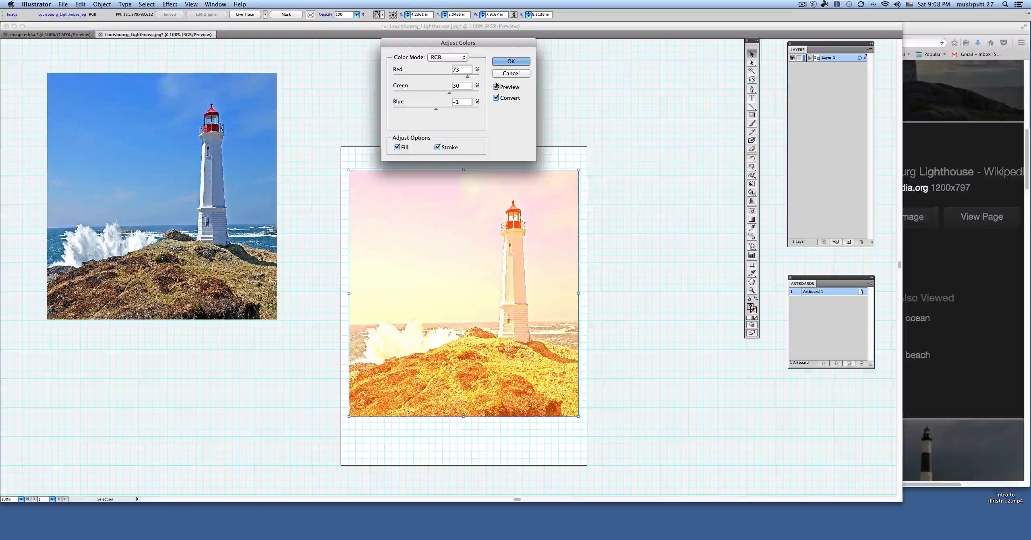
{"action": "left_click", "coordinate": [503, 61]}
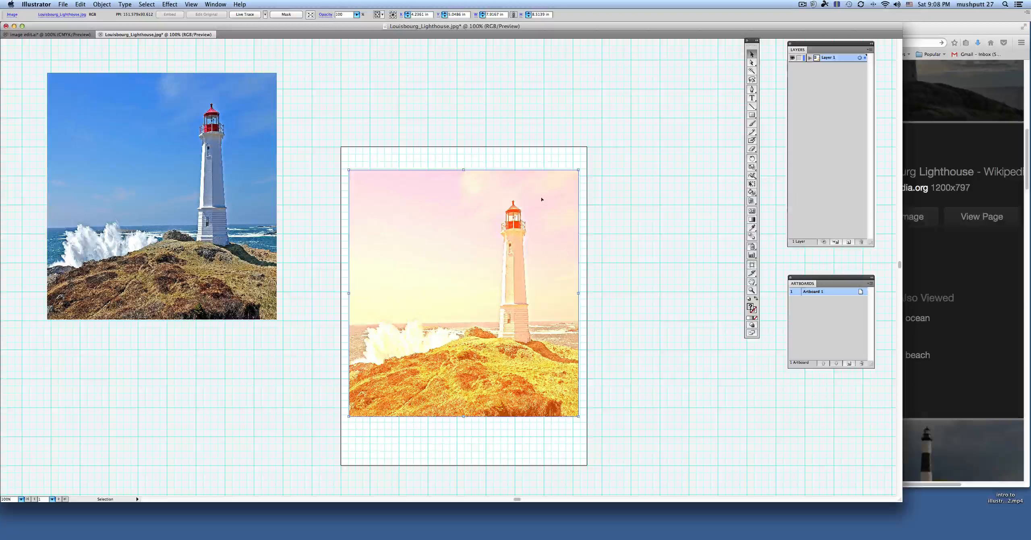
{"action": "left_click", "coordinate": [573, 132]}
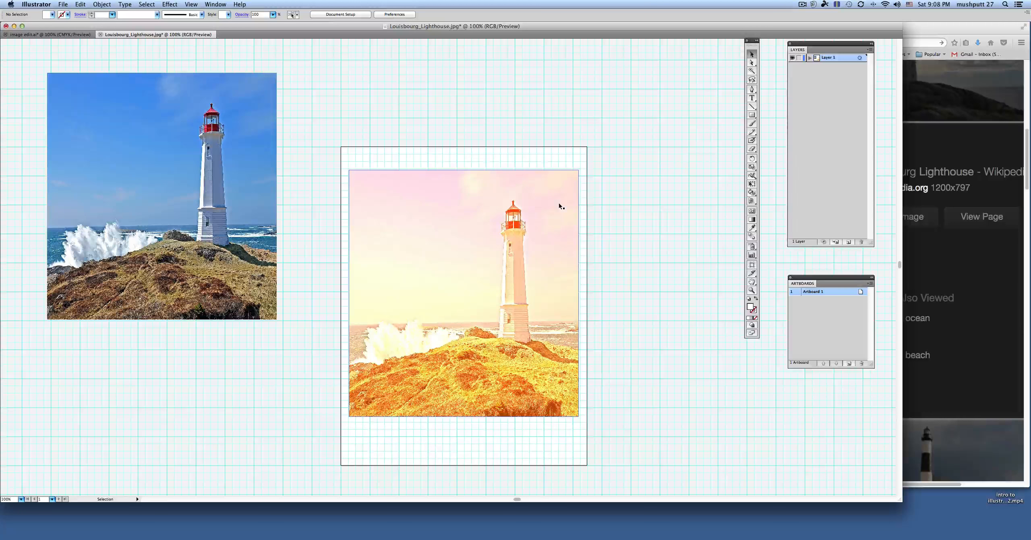
Step: Lower the opacity of the recolored artboard photo to 43%
{"action": "left_click", "coordinate": [549, 194]}
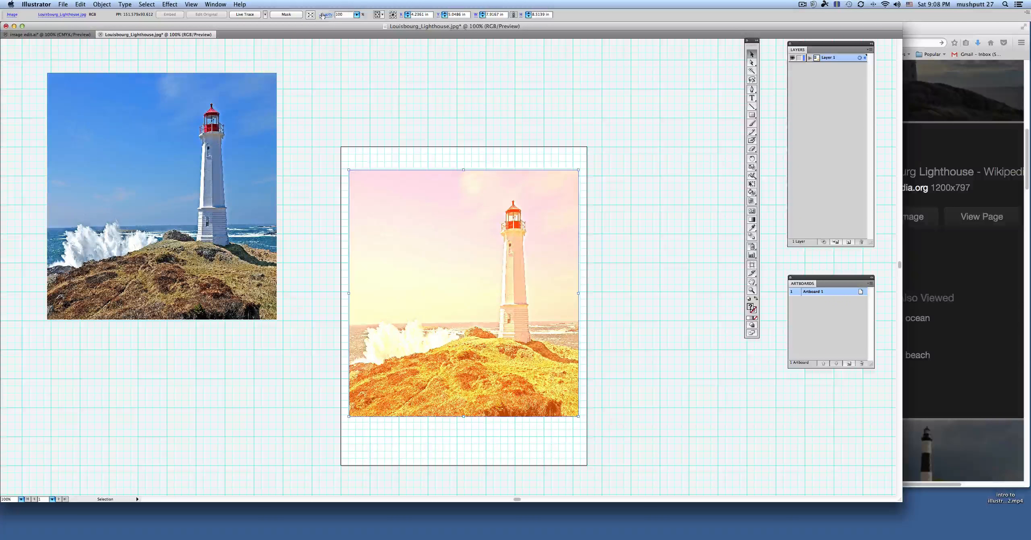
{"action": "left_click", "coordinate": [356, 14]}
{"action": "left_click_drag", "start_coordinate": [359, 23], "coordinate": [333, 25]}
{"action": "left_click", "coordinate": [395, 135]}
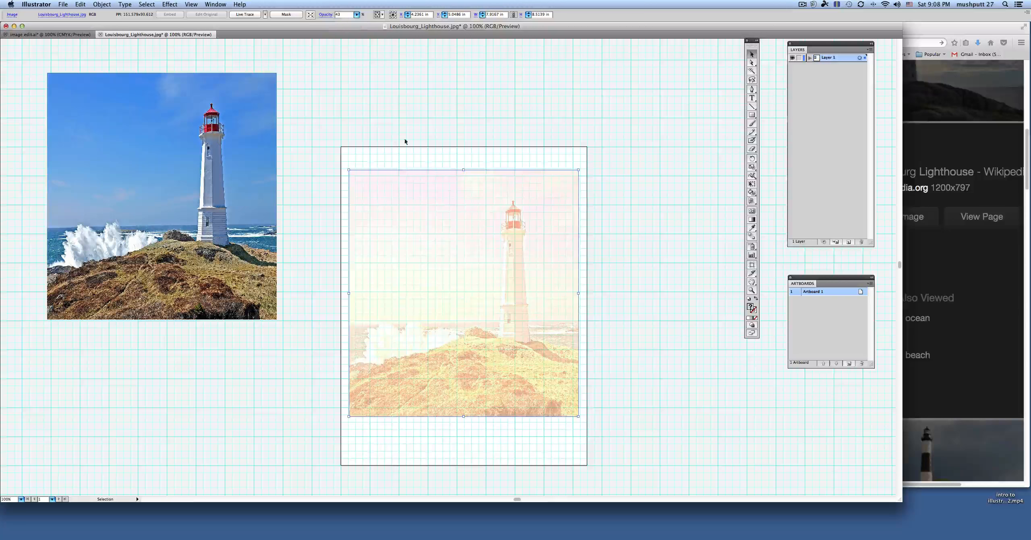
Step: Align the faded photo with the artboard's top-left corner, stretch it to 8.5 by 11 in to fill the artboard, and deselect it
{"action": "left_click_drag", "start_coordinate": [442, 200], "coordinate": [434, 178]}
{"action": "left_click_drag", "start_coordinate": [570, 394], "coordinate": [587, 466]}
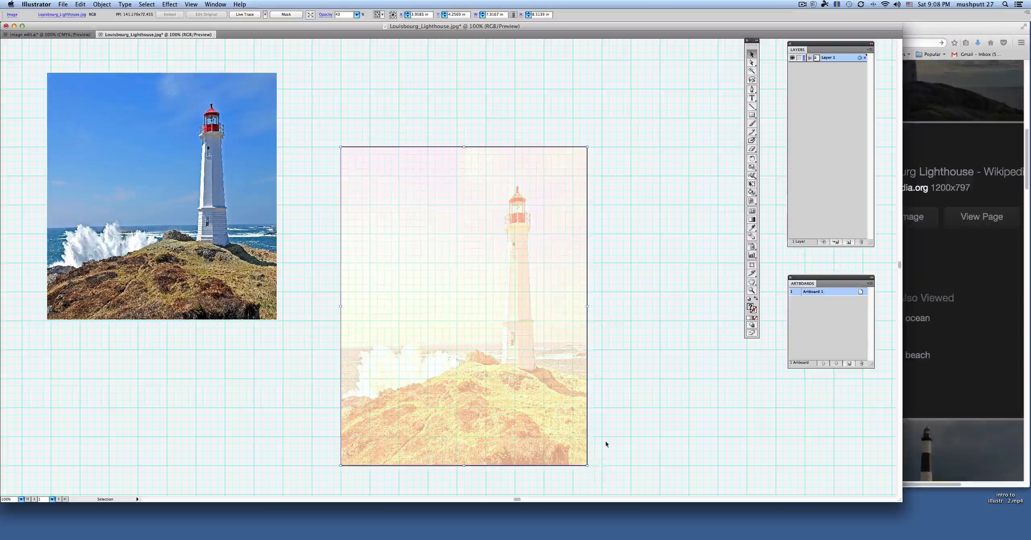
{"action": "left_click", "coordinate": [643, 210]}
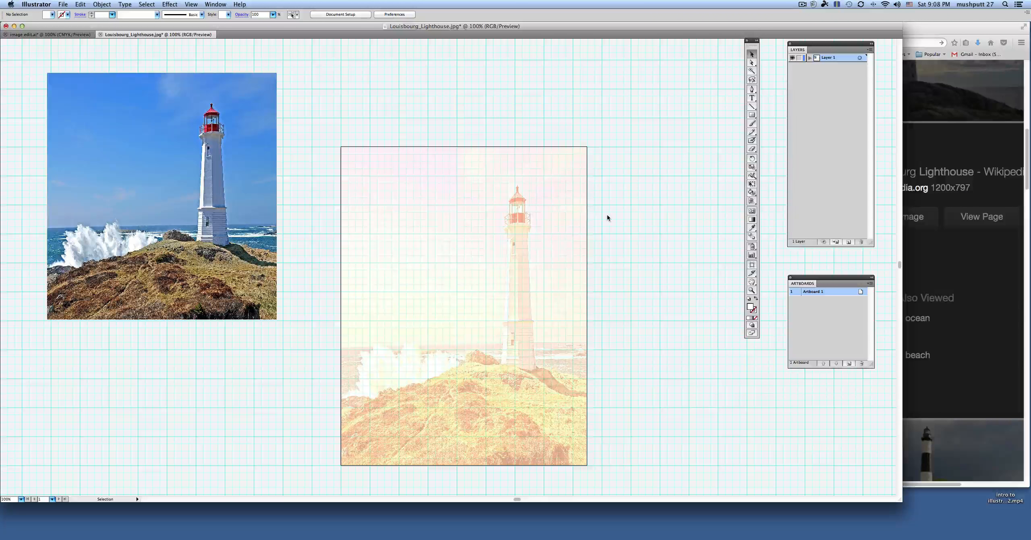
{"action": "scroll", "coordinate": [607, 218], "scroll_direction": "down", "scroll_amount": 3}
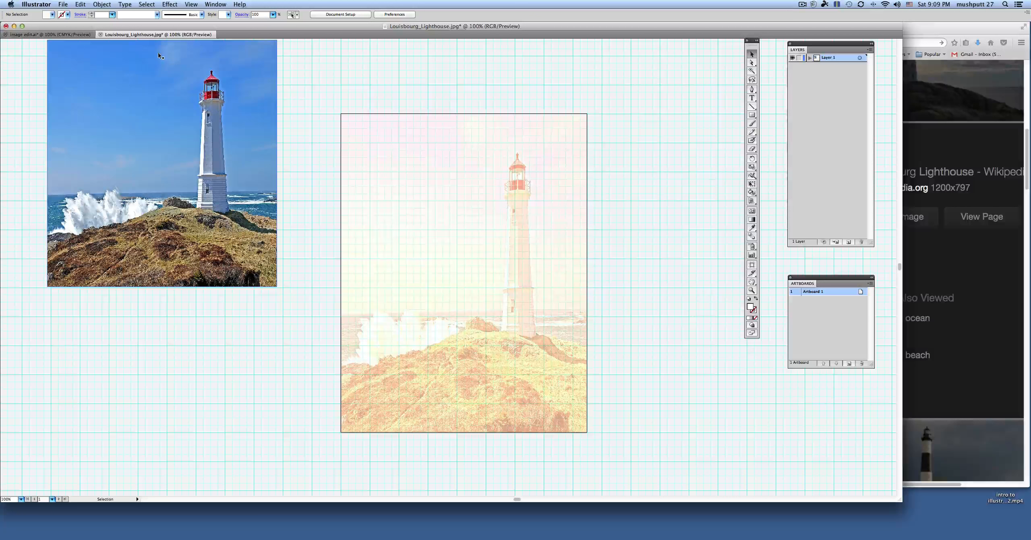
{"action": "left_click", "coordinate": [108, 4]}
{"action": "mouse_move", "coordinate": [83, 4]}
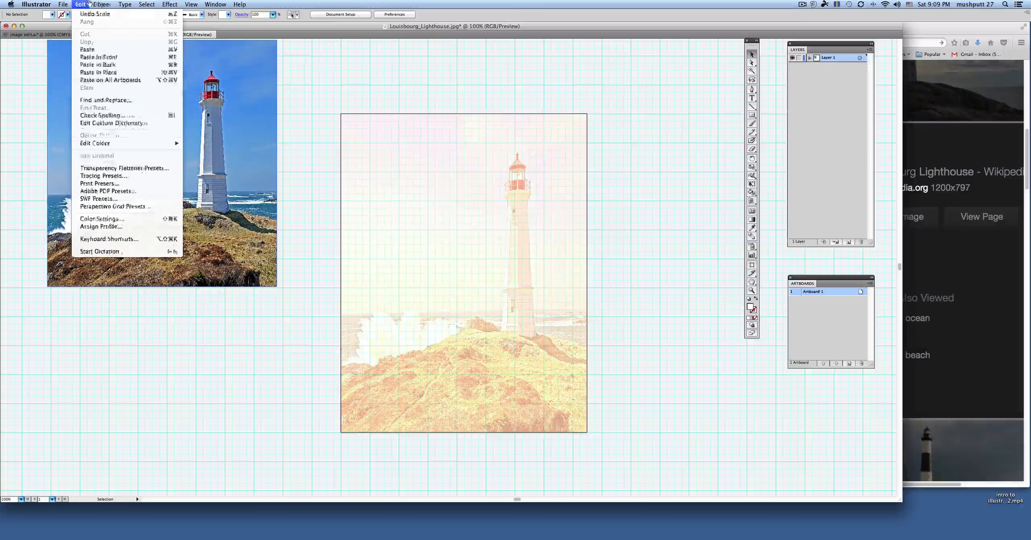
{"action": "mouse_move", "coordinate": [115, 145]}
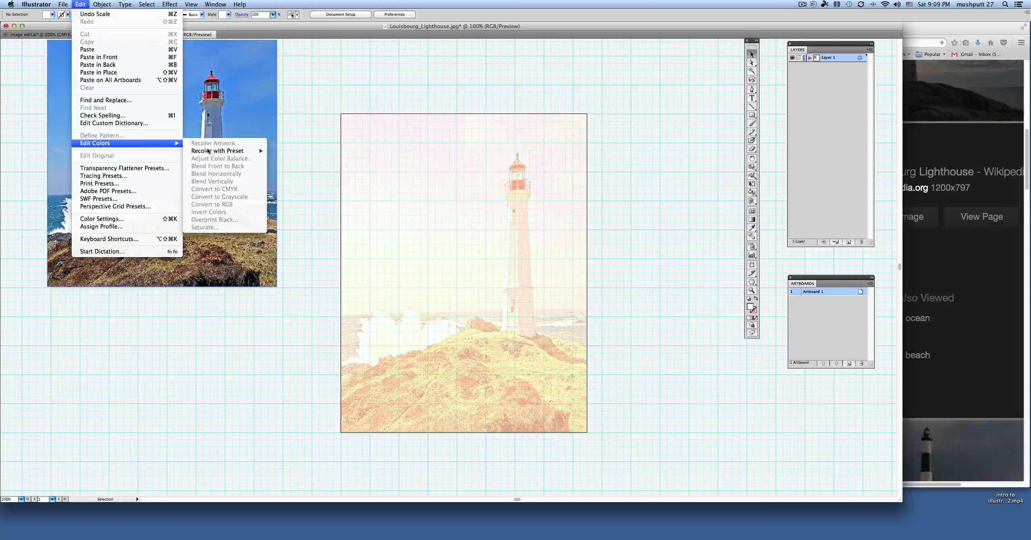
{"action": "mouse_move", "coordinate": [209, 152]}
{"action": "left_click", "coordinate": [325, 84]}
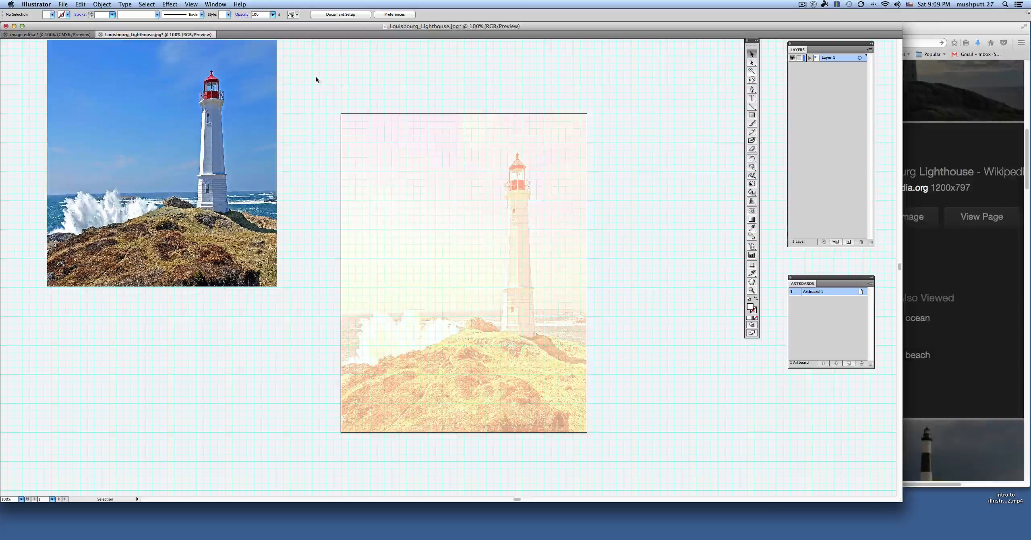
Step: Move the original-color reference photo higher beside the artboard and scale it down to about 6.33 by 6 in
{"action": "scroll", "coordinate": [302, 113], "scroll_direction": "up", "scroll_amount": 3}
{"action": "left_click", "coordinate": [238, 123]}
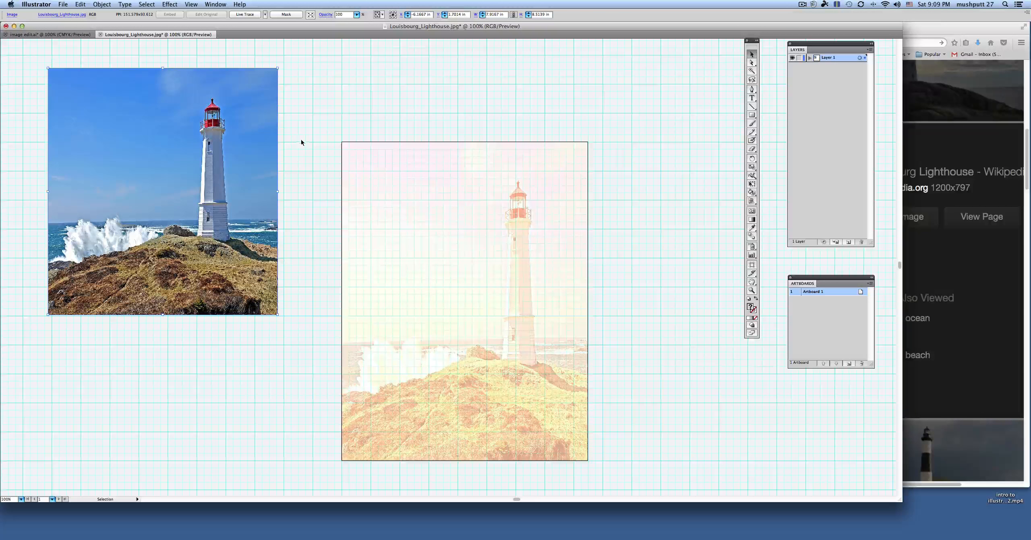
{"action": "scroll", "coordinate": [301, 143], "scroll_direction": "up", "scroll_amount": 4}
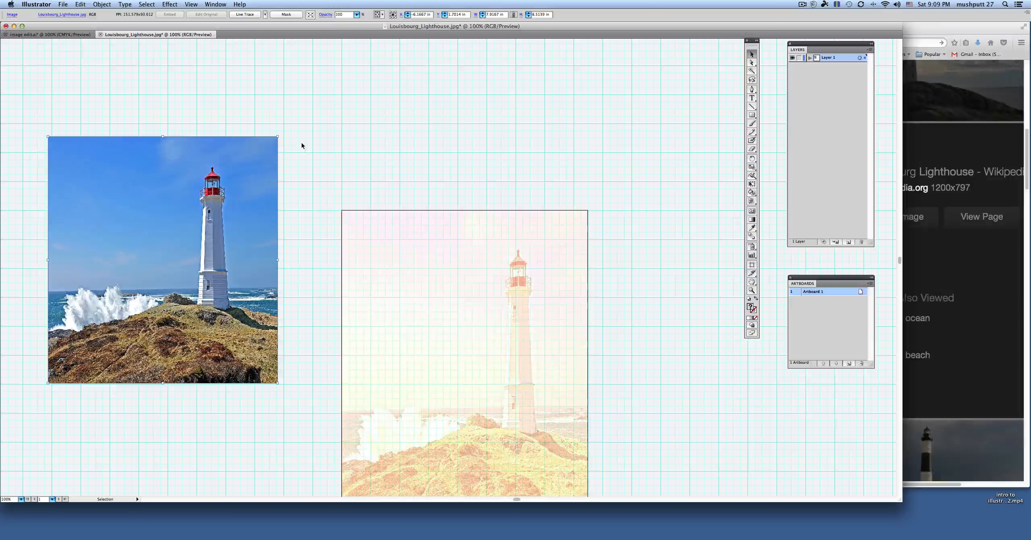
{"action": "left_click_drag", "start_coordinate": [258, 211], "coordinate": [276, 118]}
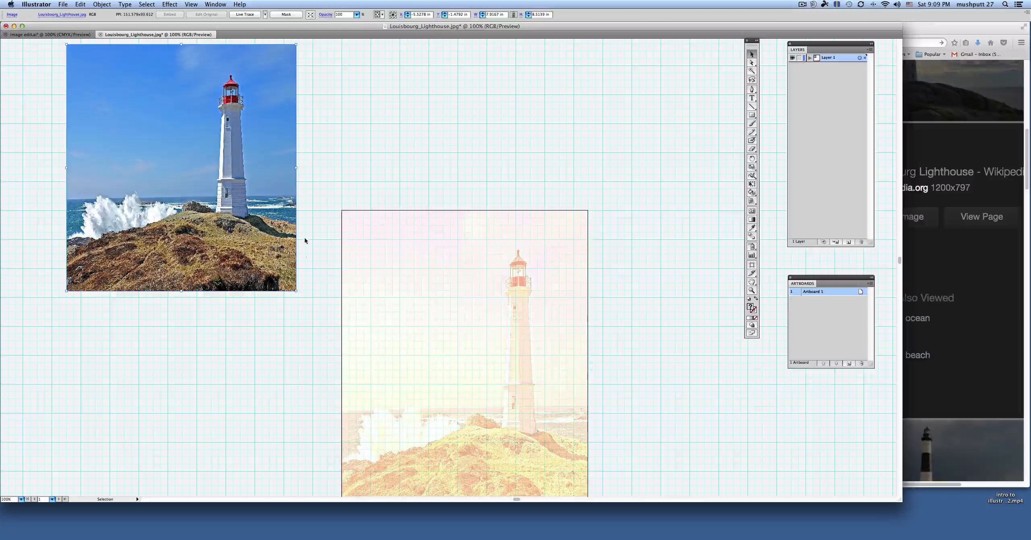
{"action": "left_click_drag", "start_coordinate": [296, 290], "coordinate": [250, 219]}
{"action": "scroll", "coordinate": [282, 154], "scroll_direction": "left", "scroll_amount": 6}
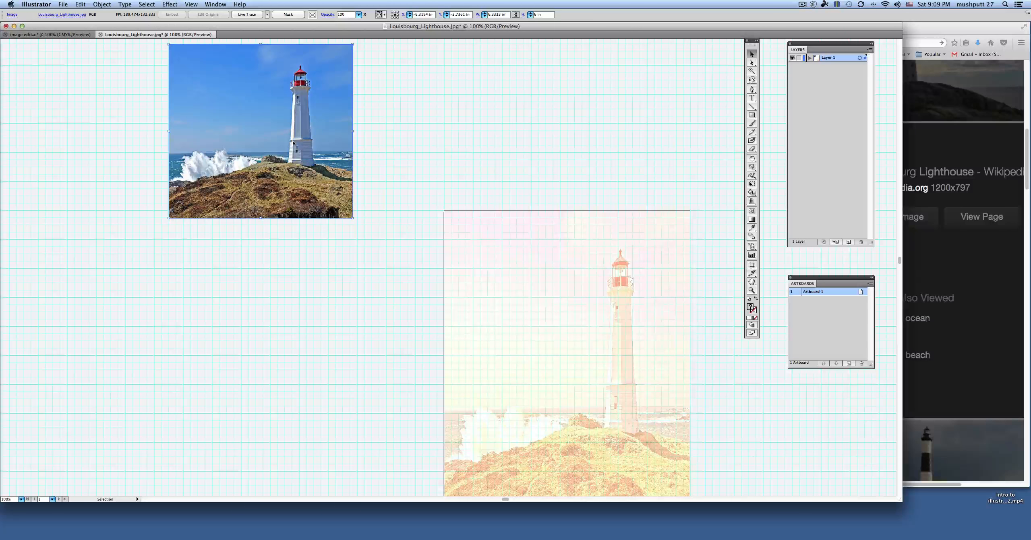
Step: Duplicate the reference photo and place the copy directly below it, aligned with its left edge
{"action": "key", "text": "super+c"}
{"action": "key", "text": "super+v"}
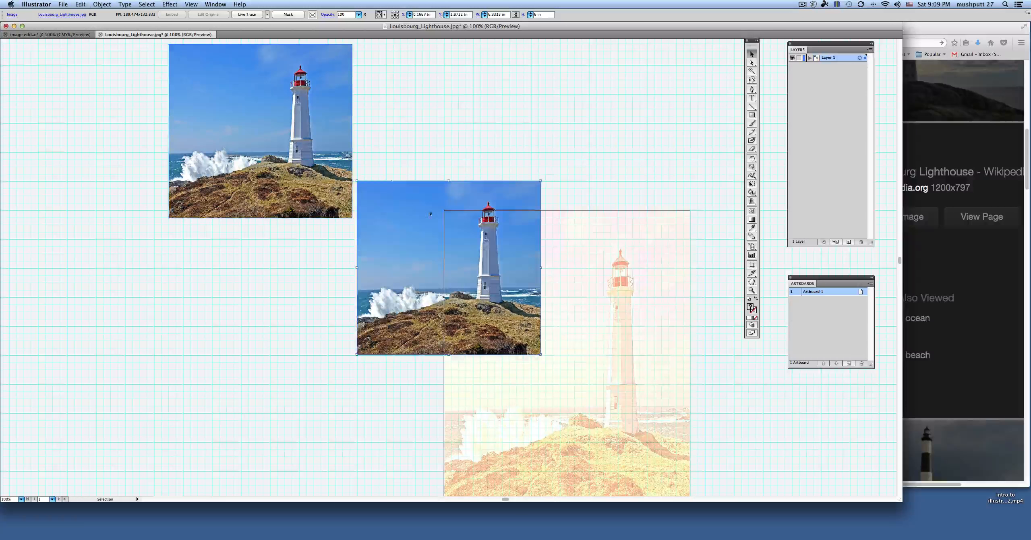
{"action": "left_click_drag", "start_coordinate": [421, 223], "coordinate": [233, 281]}
{"action": "scroll", "coordinate": [402, 140], "scroll_direction": "left", "scroll_amount": 2}
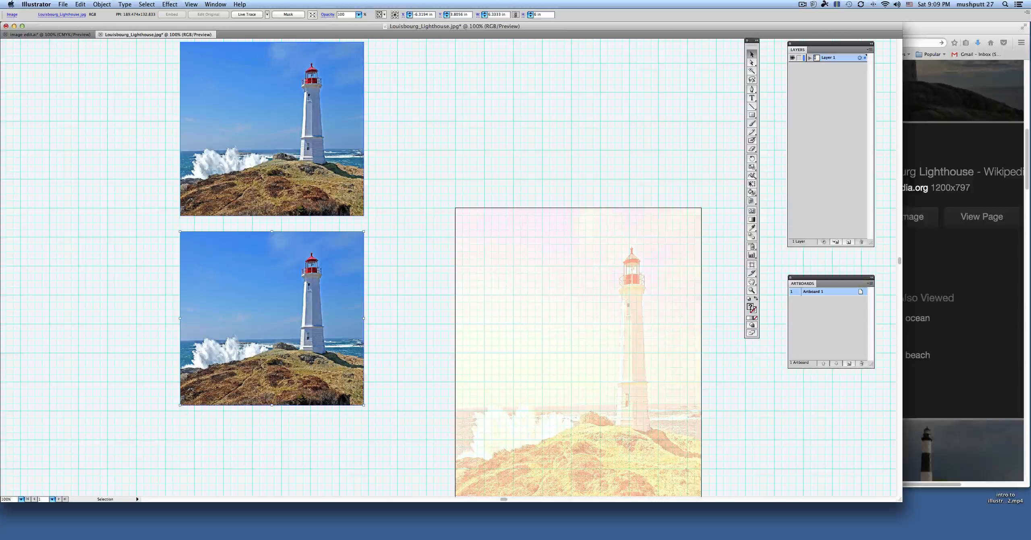
Step: Open the Live Trace tracing options for the lower reference copy and set the tracing mode to Color
{"action": "left_click", "coordinate": [102, 4]}
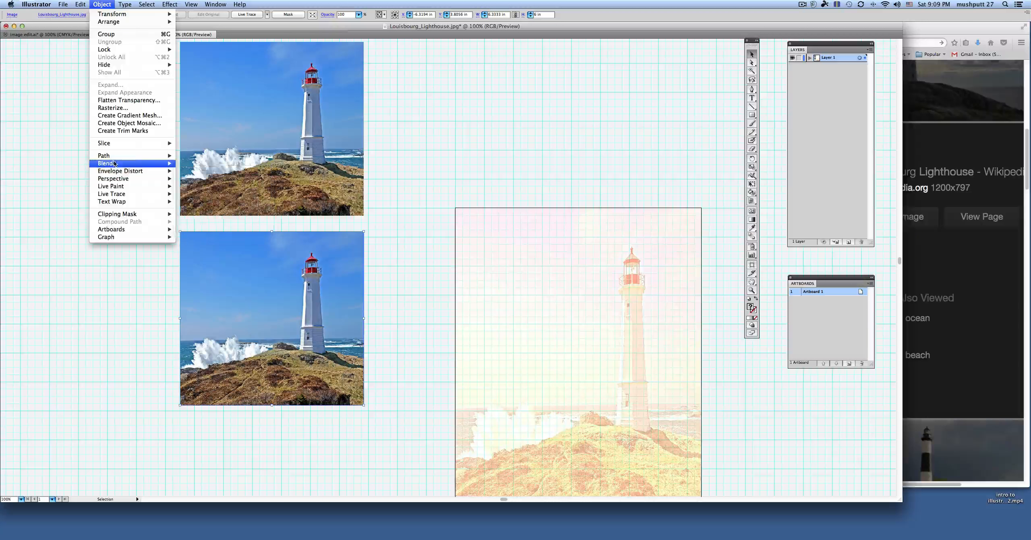
{"action": "mouse_move", "coordinate": [123, 196]}
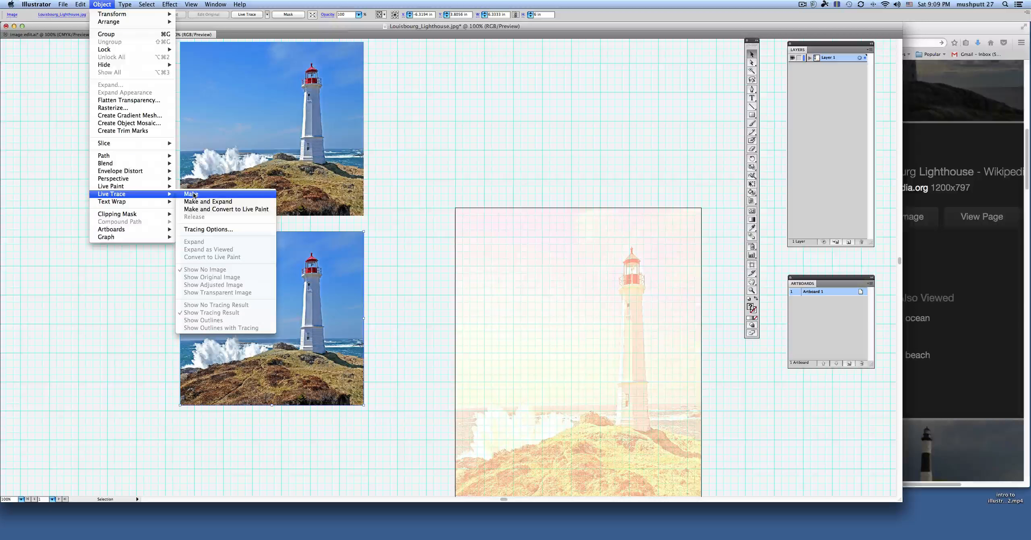
{"action": "left_click", "coordinate": [212, 228]}
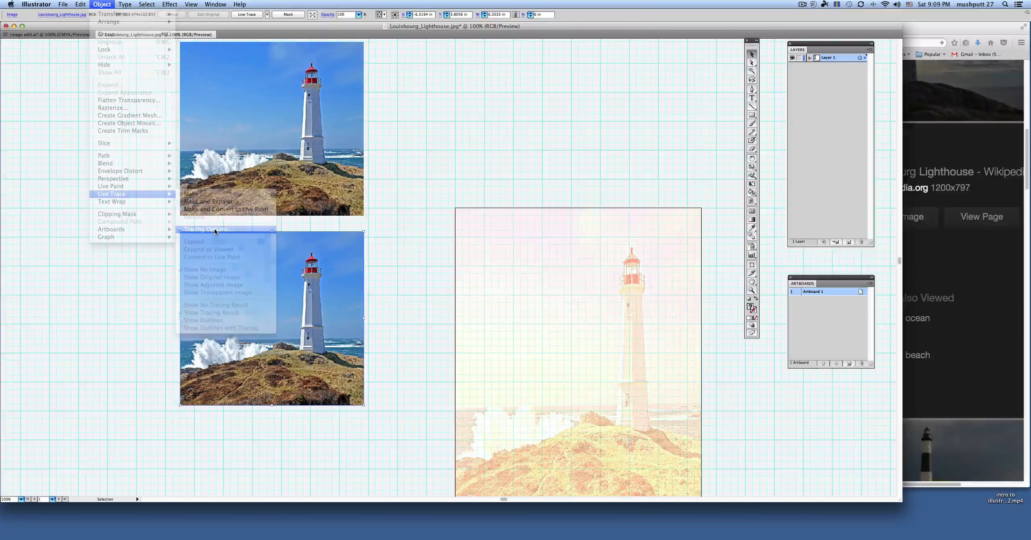
{"action": "left_click_drag", "start_coordinate": [625, 71], "coordinate": [515, 53]}
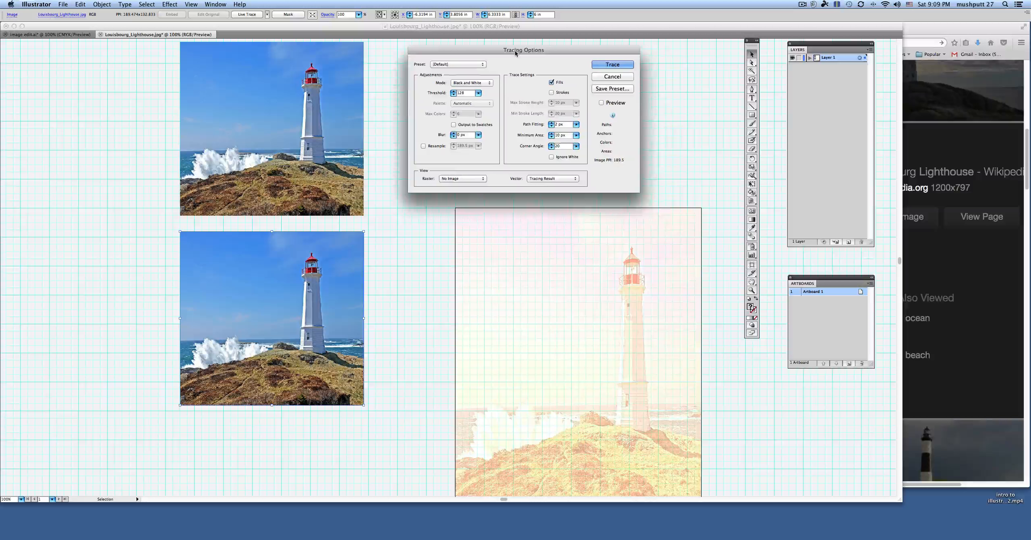
{"action": "left_click", "coordinate": [483, 83]}
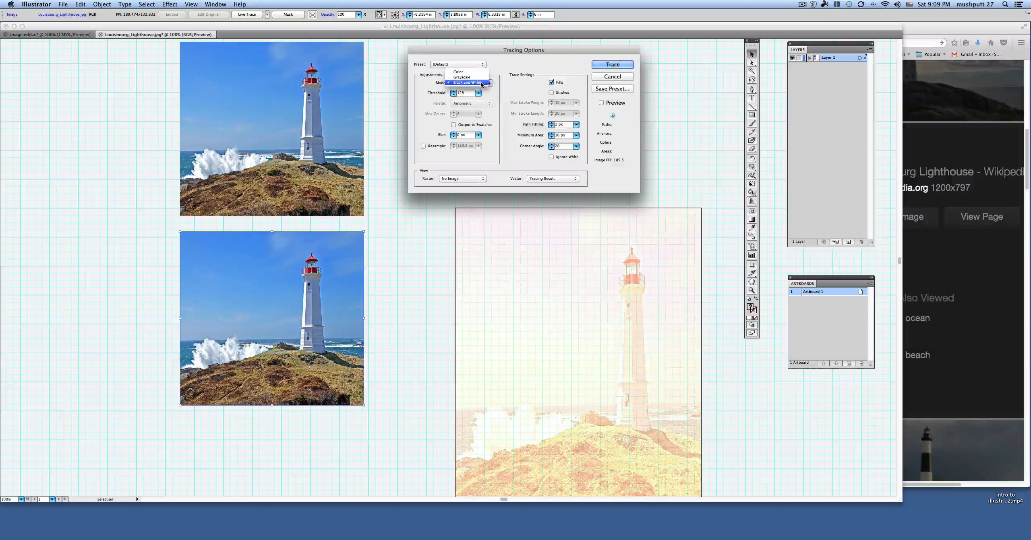
{"action": "left_click", "coordinate": [459, 72]}
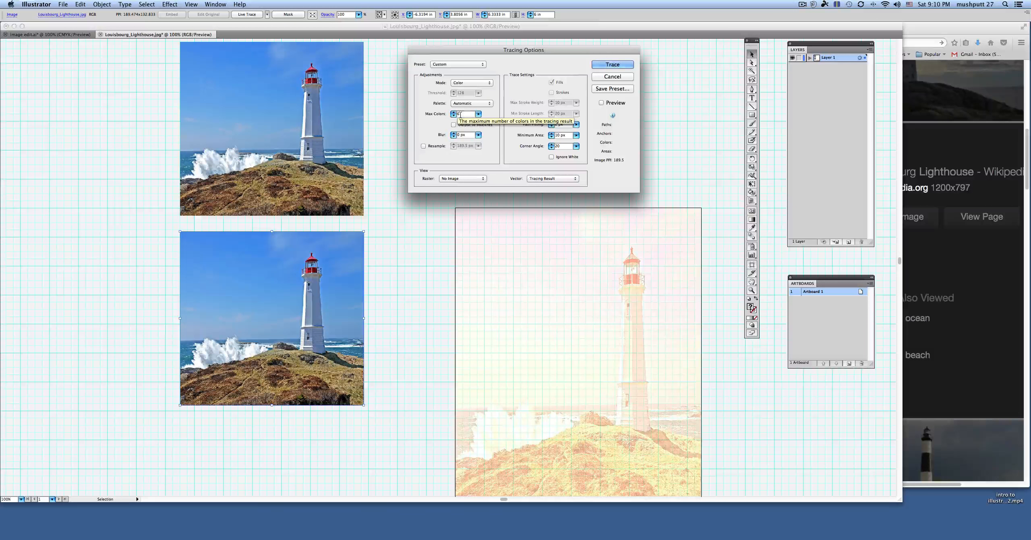
Step: Preview the tracing of the lower photo copy with 20 colors, raise the maximum colors to 50, and apply the trace
{"action": "left_click", "coordinate": [601, 104]}
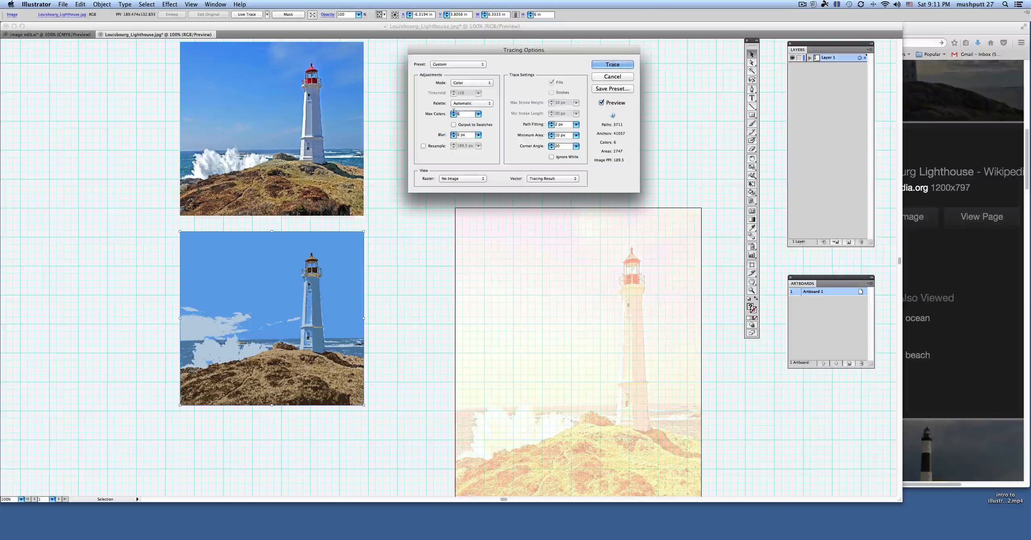
{"action": "type", "text": "25"}
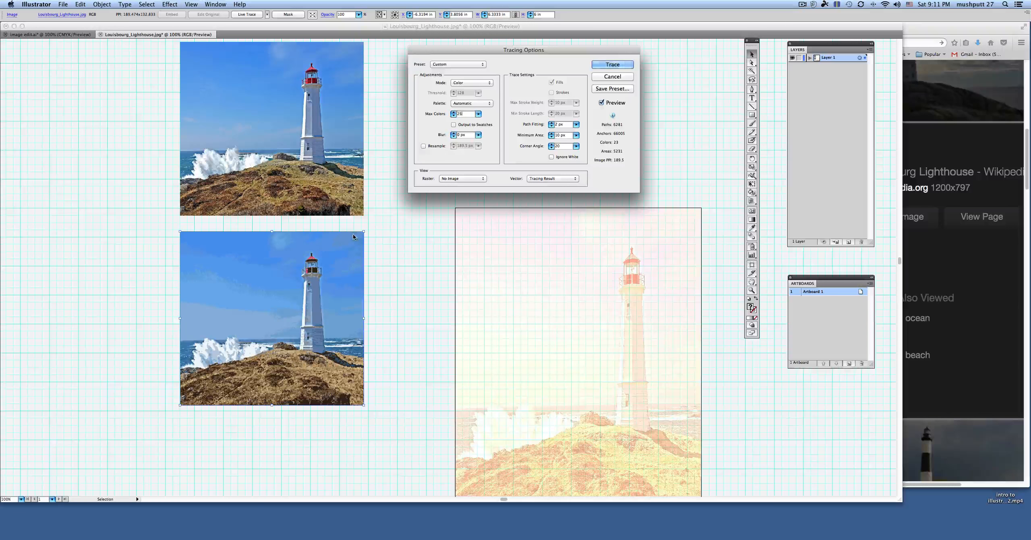
{"action": "left_click_drag", "start_coordinate": [462, 115], "coordinate": [454, 117]}
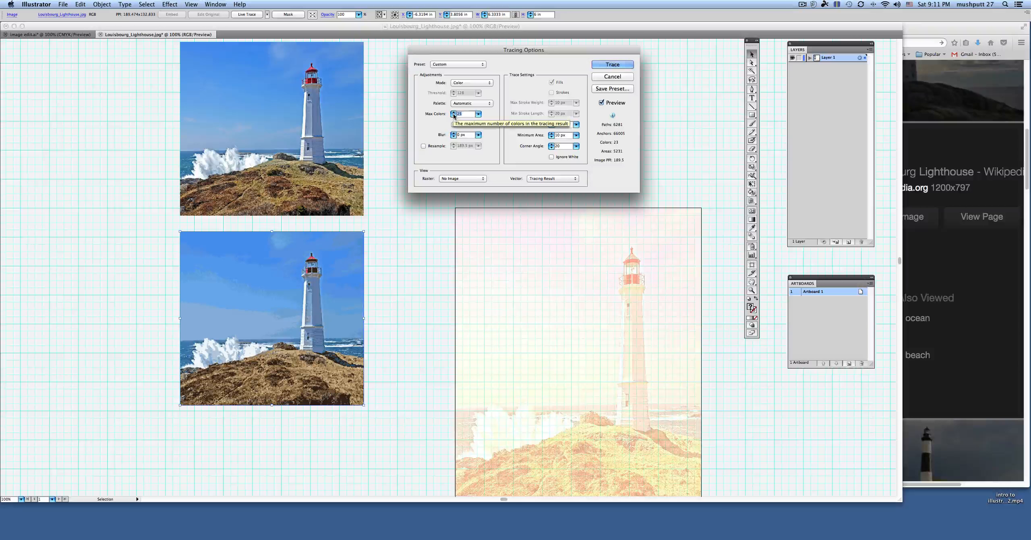
{"action": "type", "text": "50"}
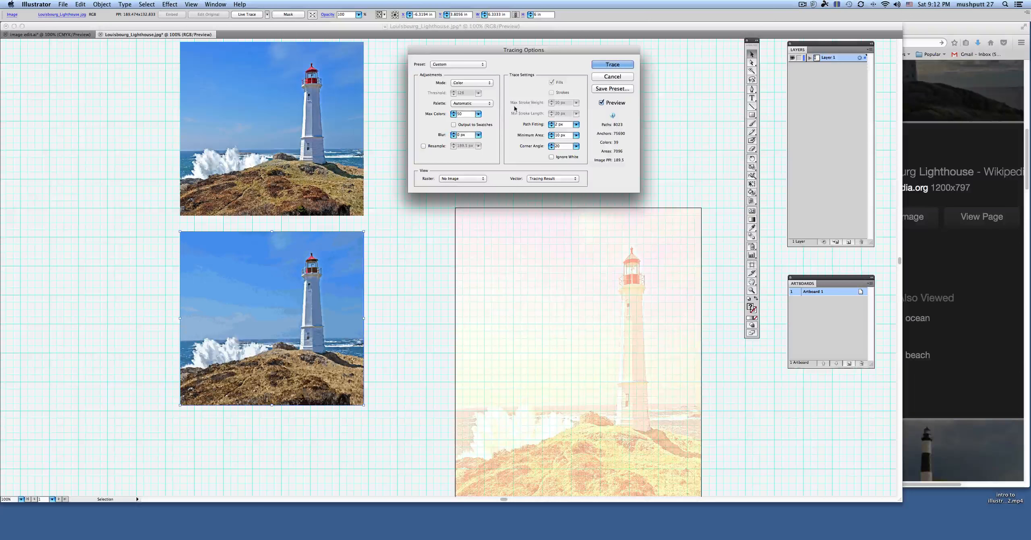
{"action": "left_click", "coordinate": [613, 64]}
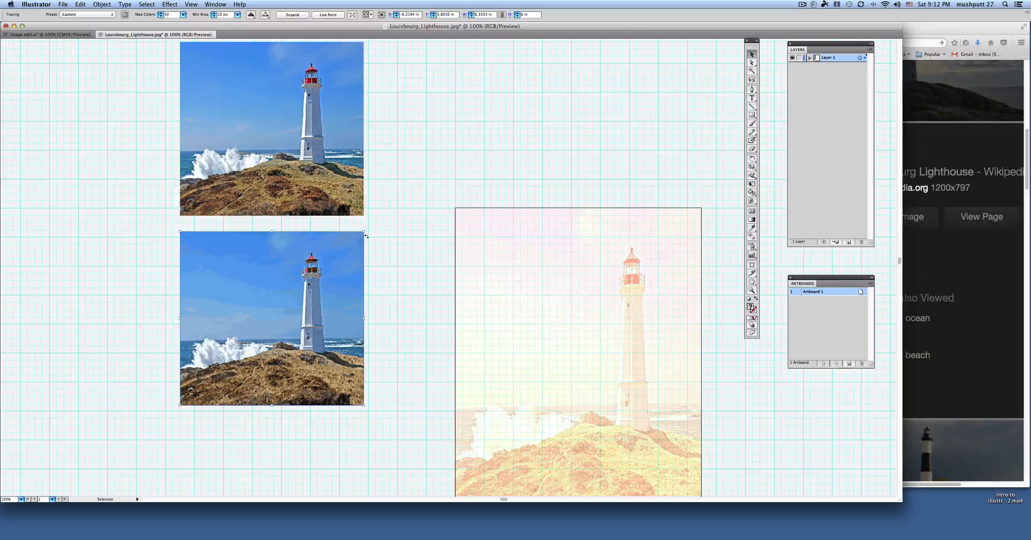
Step: Convert the traced lower photo to a Live Paint group, check its paths by selecting it, and deselect it
{"action": "left_click", "coordinate": [102, 4]}
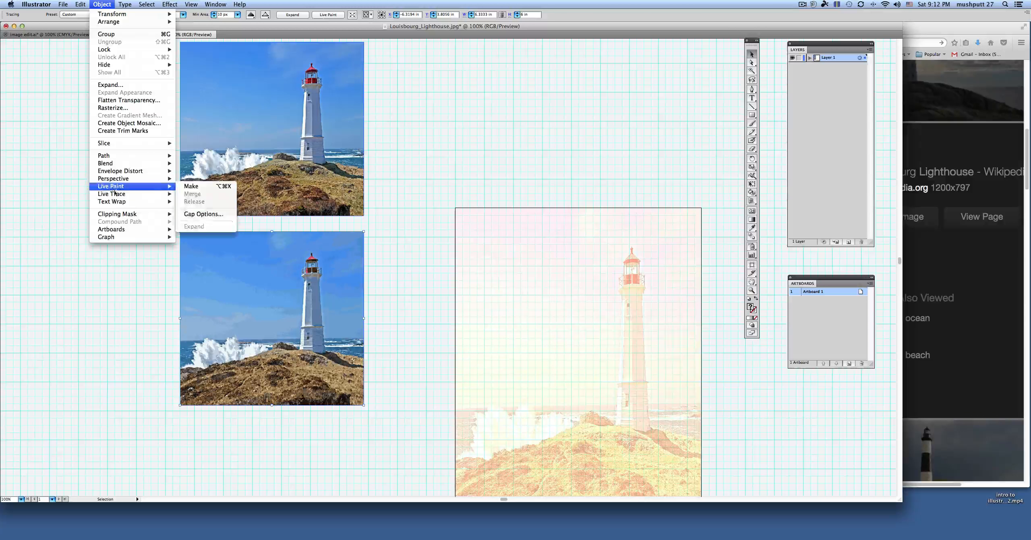
{"action": "mouse_move", "coordinate": [122, 196]}
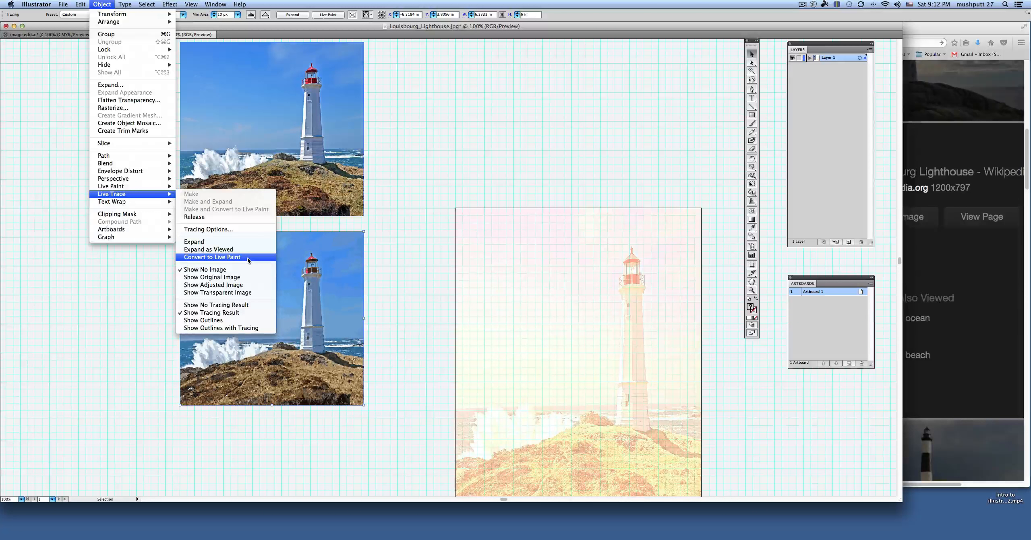
{"action": "left_click", "coordinate": [197, 258]}
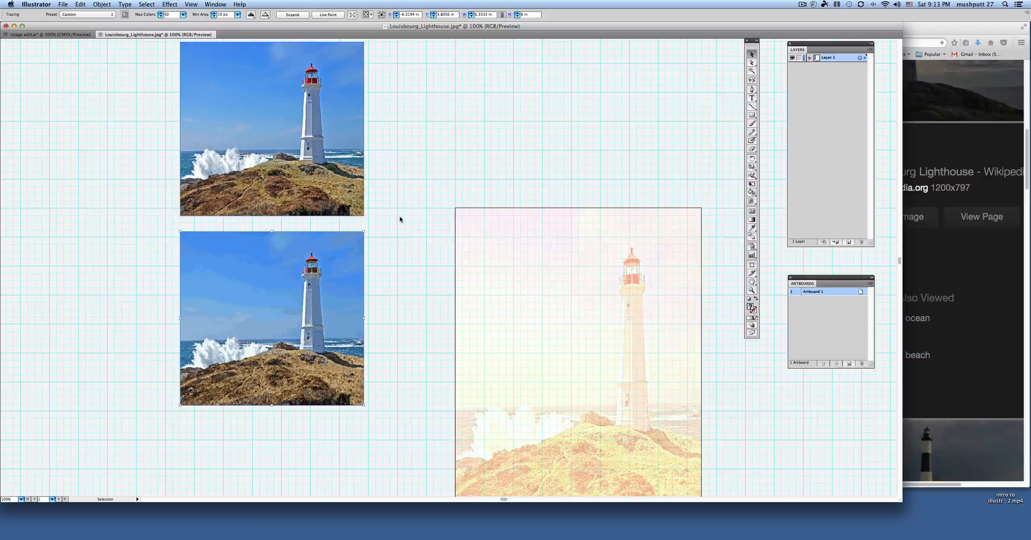
{"action": "left_click", "coordinate": [379, 258]}
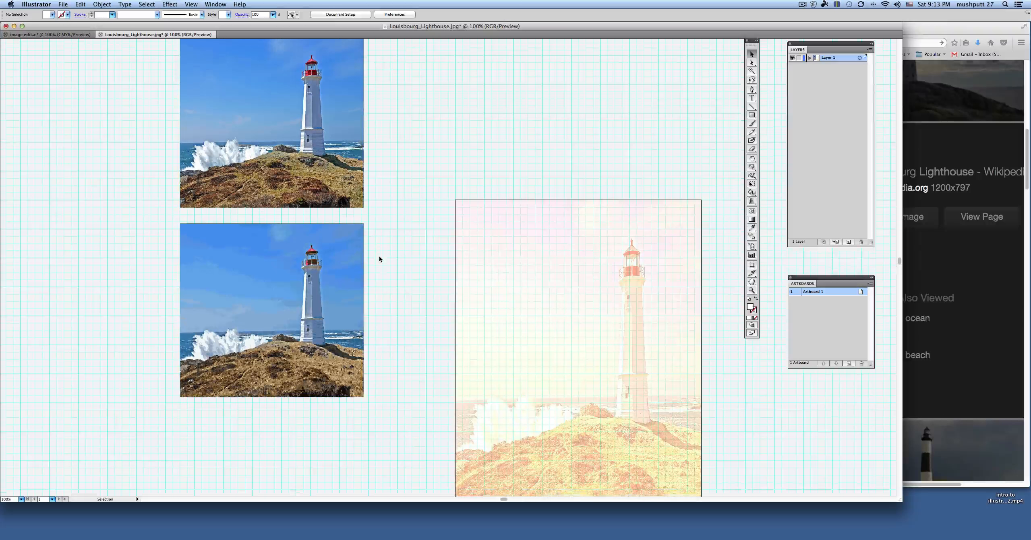
{"action": "scroll", "coordinate": [378, 257], "scroll_direction": "down", "scroll_amount": 4}
{"action": "left_click", "coordinate": [352, 242]}
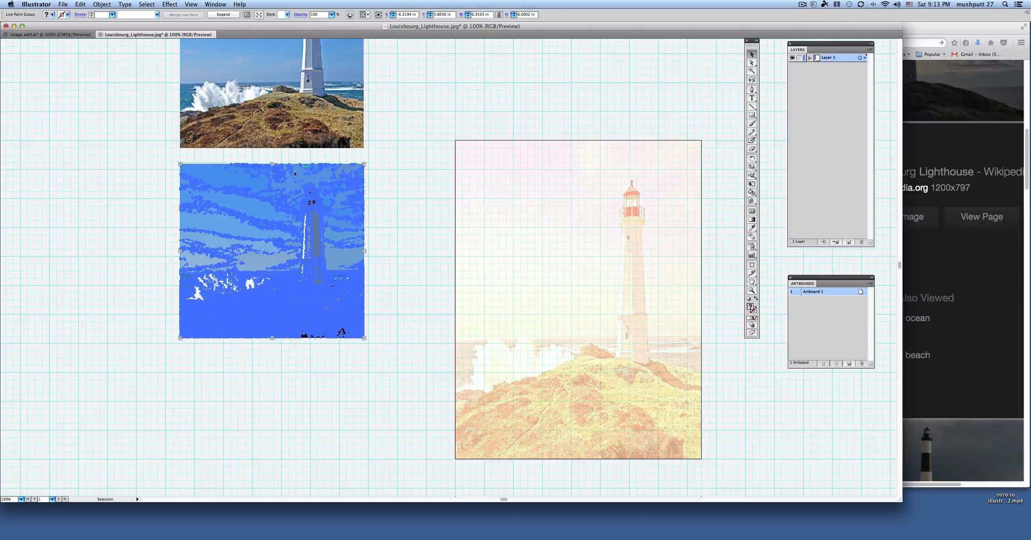
{"action": "left_click", "coordinate": [377, 204]}
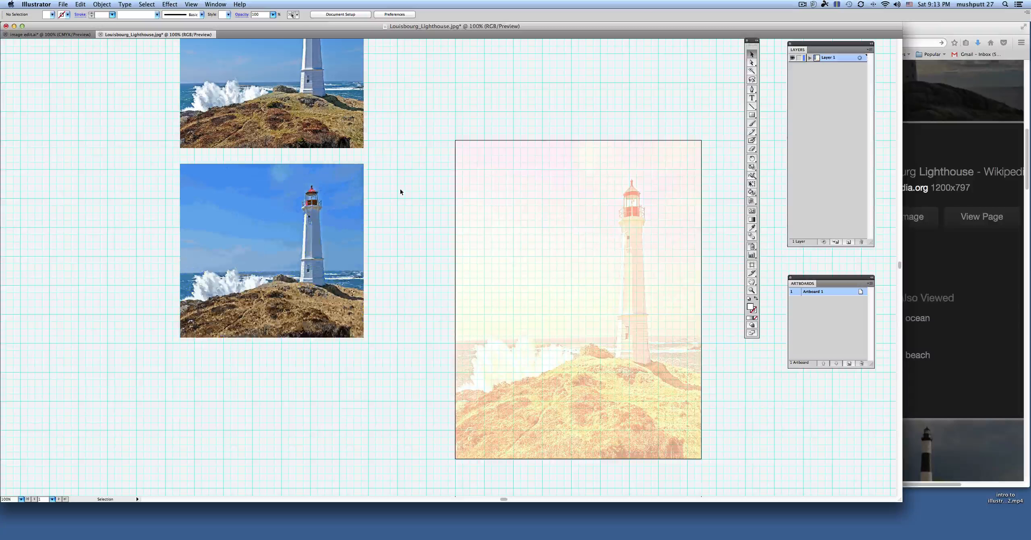
Step: Activate the Live Paint Bucket for the traced lighthouse and tear off its tool group as a floating palette beside the image
{"action": "key", "text": "a"}
{"action": "key", "text": "super+equal"}
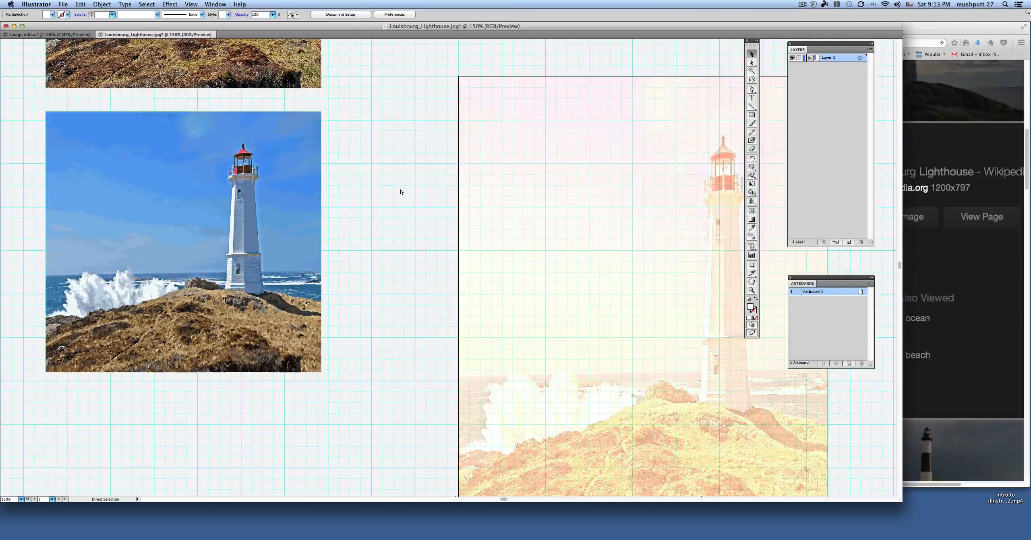
{"action": "key", "text": "super+equal"}
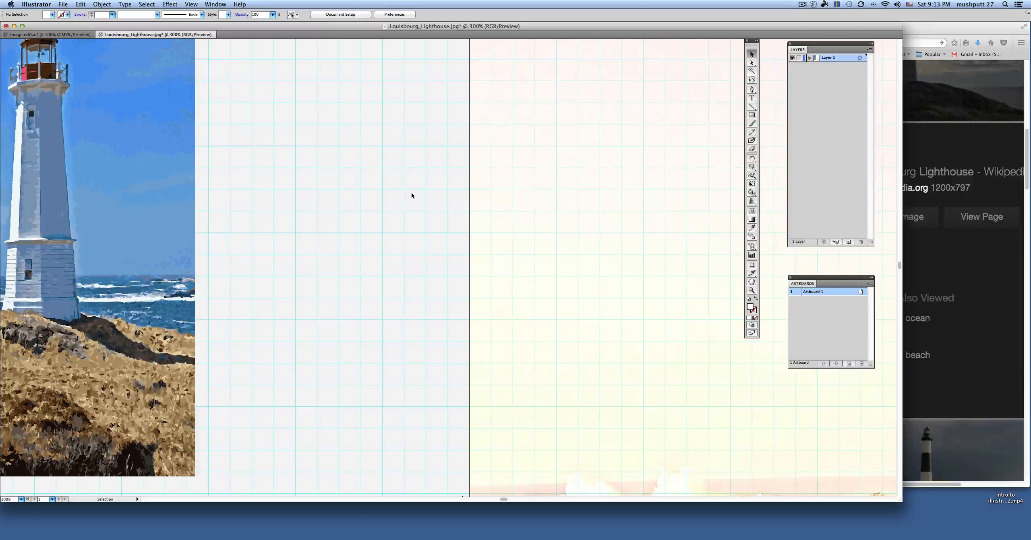
{"action": "scroll", "coordinate": [401, 199], "scroll_direction": "left", "scroll_amount": 10}
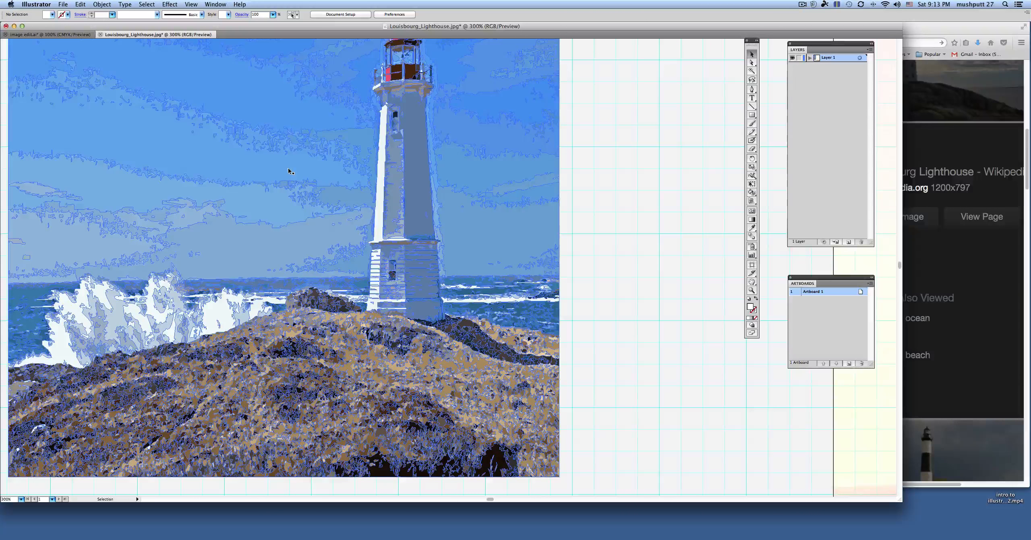
{"action": "key", "text": "super+equal"}
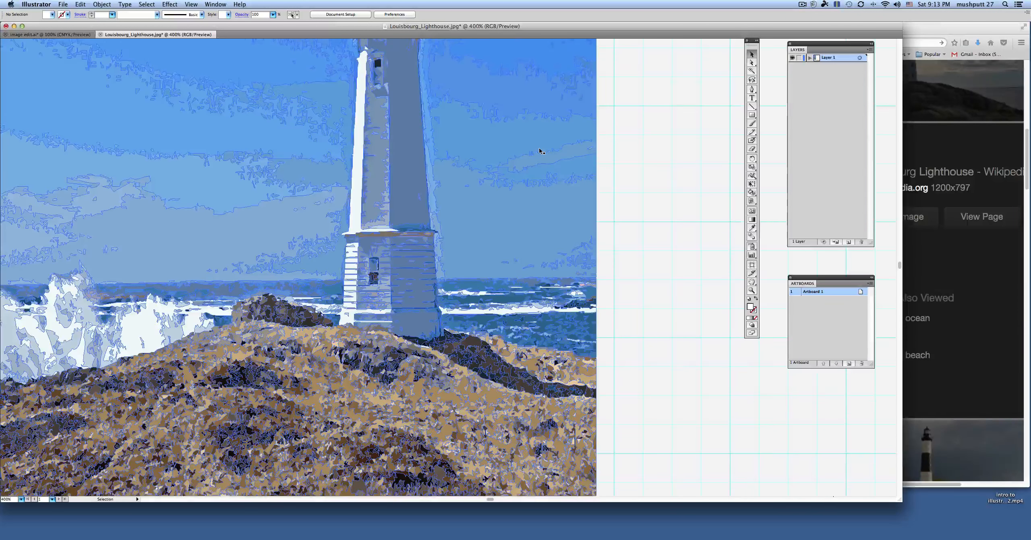
{"action": "scroll", "coordinate": [539, 149], "scroll_direction": "up", "scroll_amount": 5}
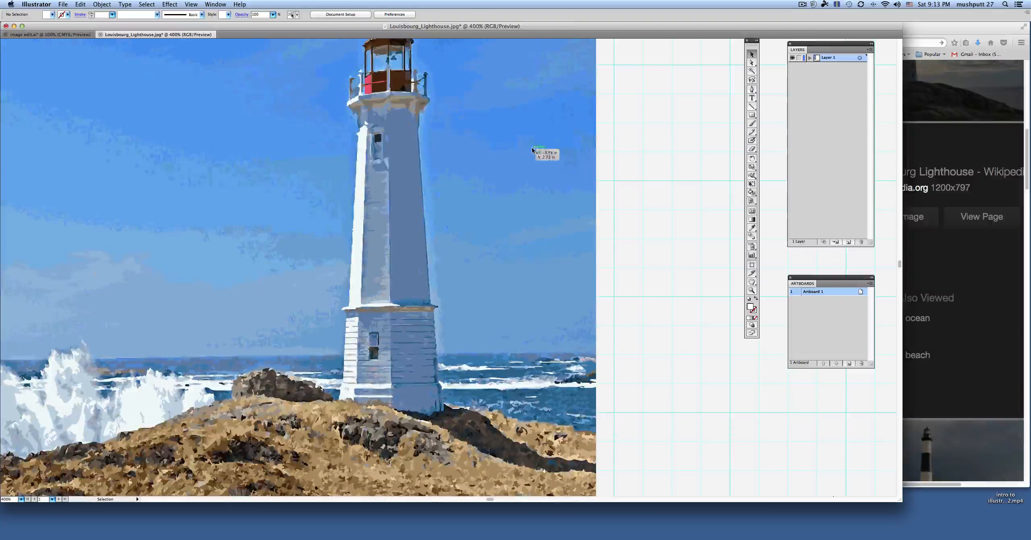
{"action": "scroll", "coordinate": [518, 147], "scroll_direction": "up", "scroll_amount": 3}
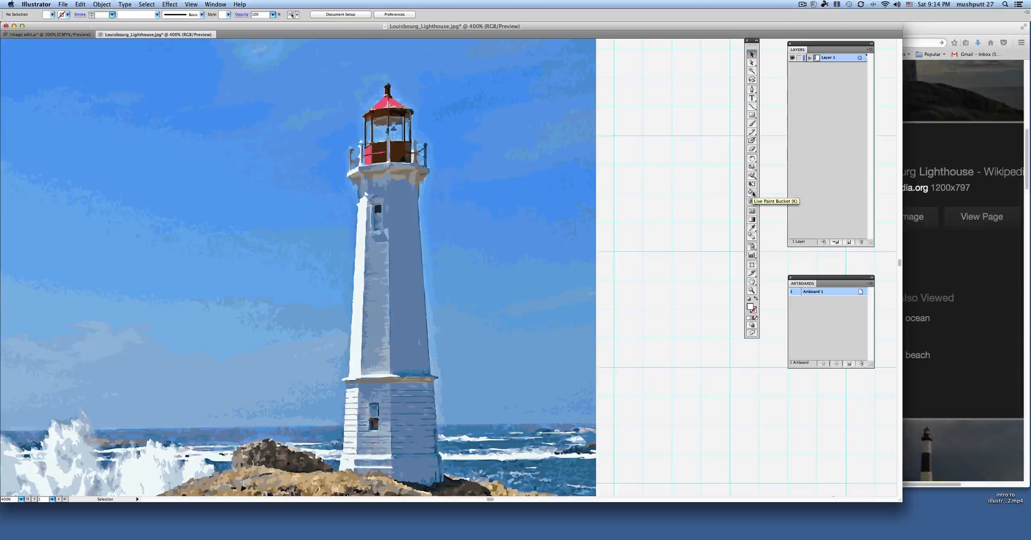
{"action": "left_click", "coordinate": [752, 193]}
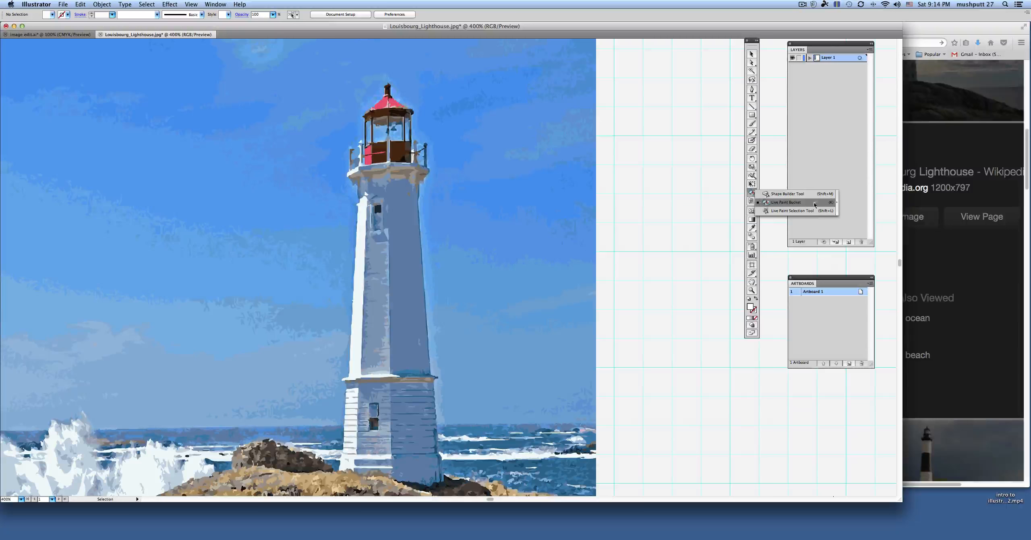
{"action": "left_click", "coordinate": [837, 205]}
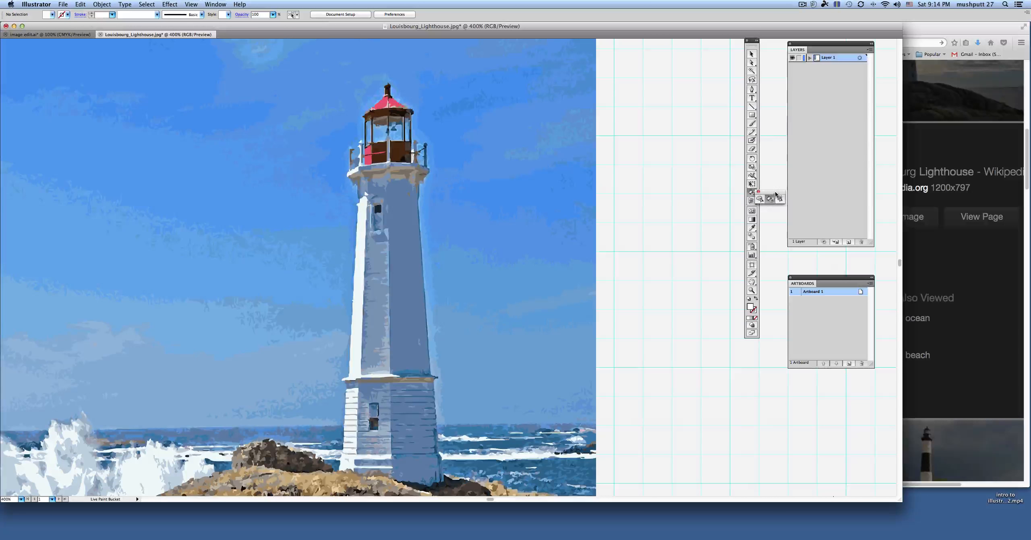
{"action": "left_click_drag", "start_coordinate": [776, 188], "coordinate": [697, 179]}
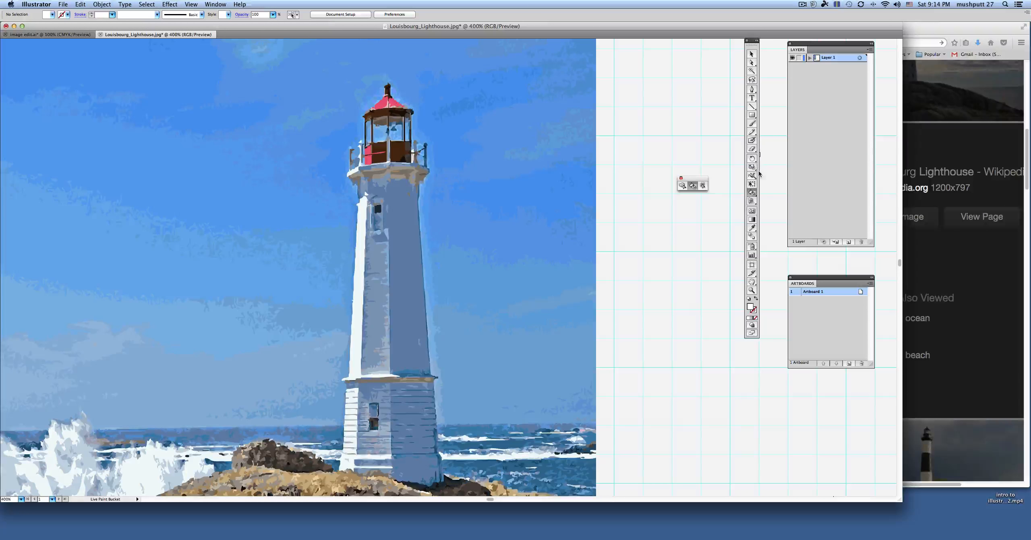
Step: Choose a yellow fill and paint the red roof sections and the red panel of the traced lighthouse's lantern room
{"action": "double_click", "coordinate": [751, 307]}
{"action": "left_click", "coordinate": [509, 170]}
{"action": "left_click", "coordinate": [599, 171]}
{"action": "left_click", "coordinate": [381, 106]}
{"action": "left_click", "coordinate": [396, 104]}
{"action": "left_click", "coordinate": [368, 156]}
Step: Pick a darker olive-yellow fill and paint the brown panel at the base of the lantern room
{"action": "double_click", "coordinate": [750, 308]}
{"action": "left_click", "coordinate": [509, 228]}
{"action": "left_click", "coordinate": [600, 171]}
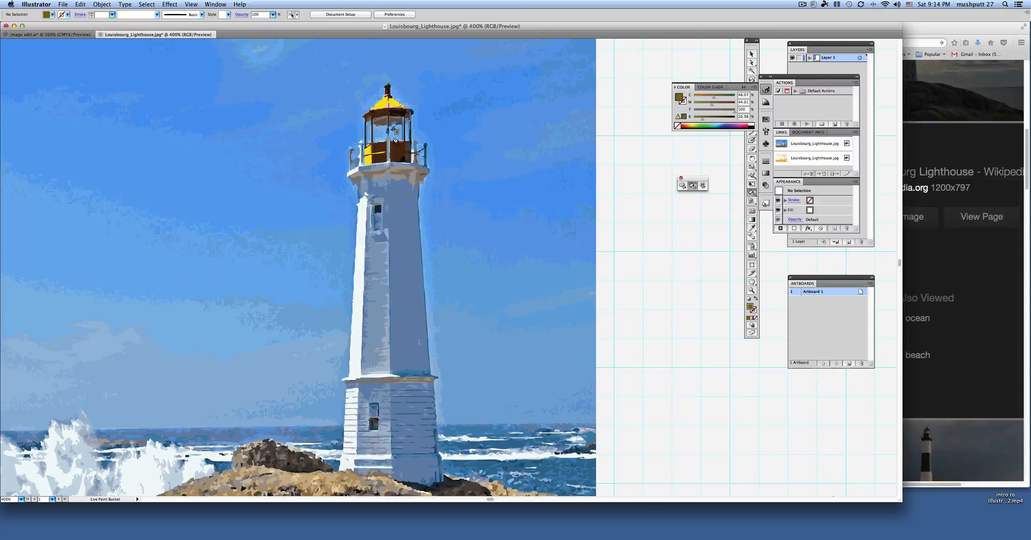
{"action": "left_click", "coordinate": [397, 151]}
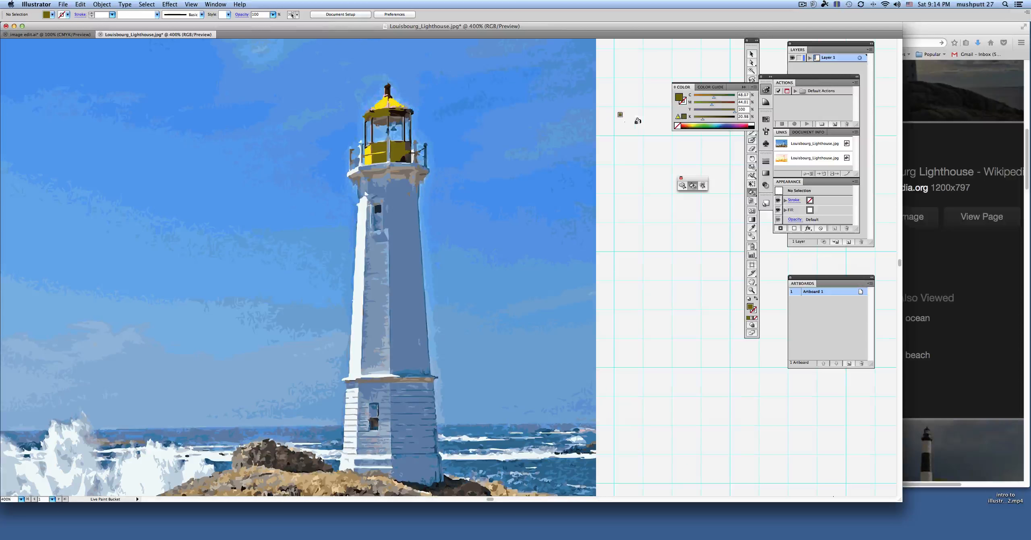
Step: Return to the Selection tool and view the recolored trace and the original photo together at 100% to compare them
{"action": "left_click", "coordinate": [752, 55]}
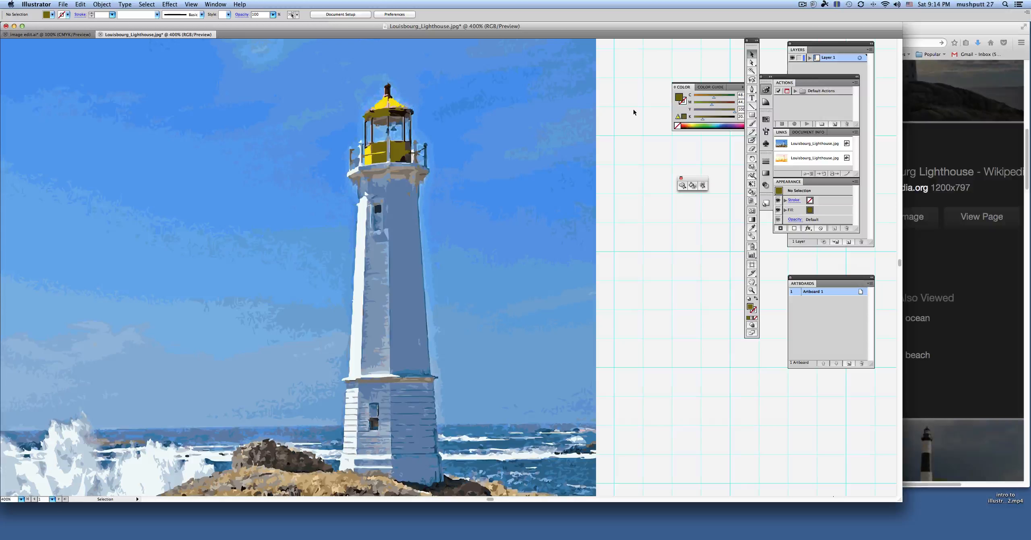
{"action": "key", "text": "super+minus"}
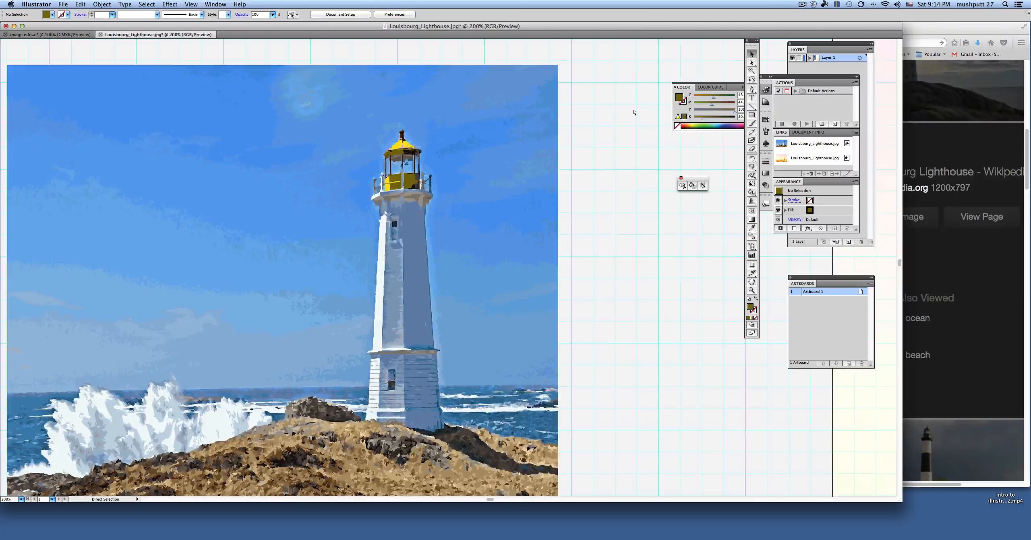
{"action": "key", "text": "super+minus"}
{"action": "key", "text": "super+minus"}
{"action": "key", "text": "super+minus"}
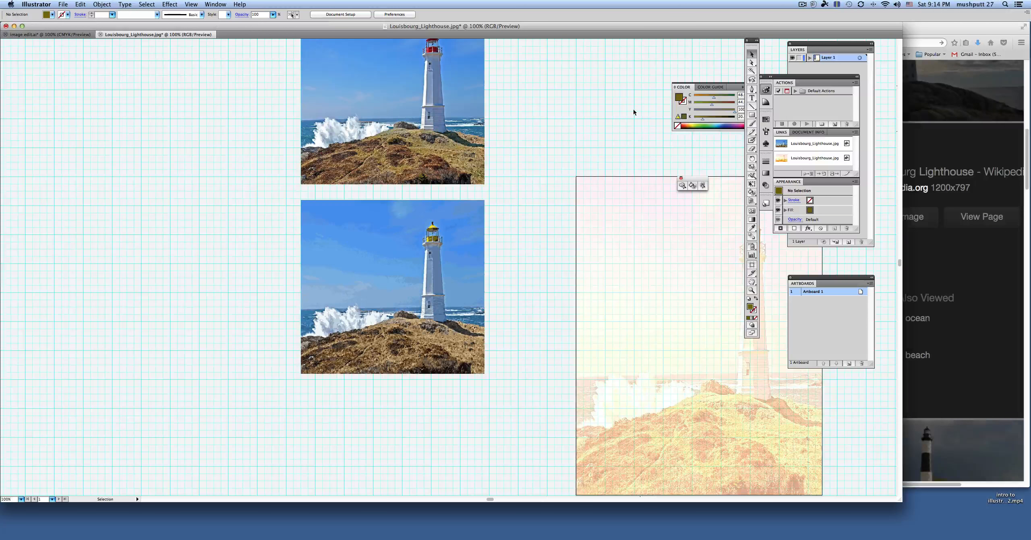
{"action": "scroll", "coordinate": [537, 151], "scroll_direction": "up", "scroll_amount": 3}
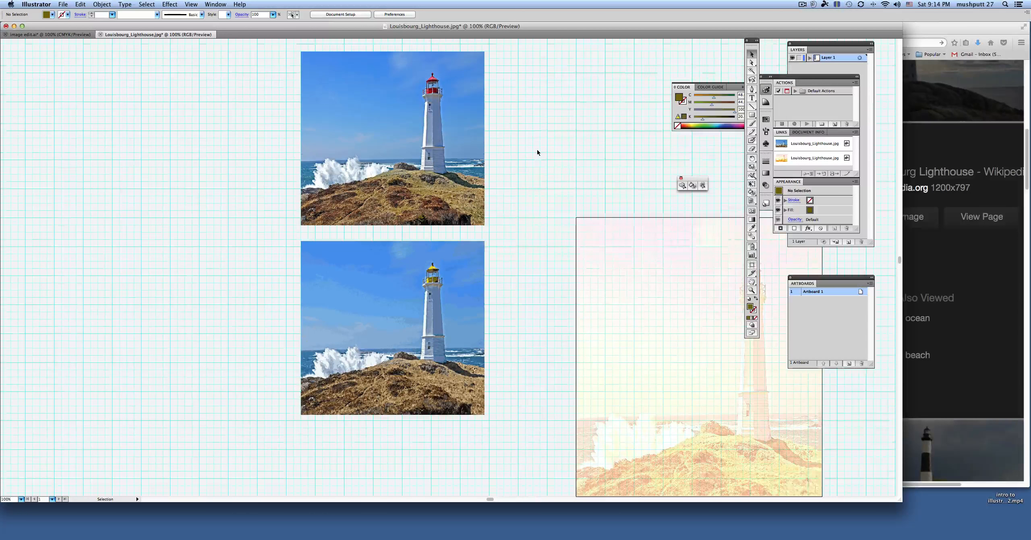
{"action": "scroll", "coordinate": [537, 153], "scroll_direction": "up", "scroll_amount": 1}
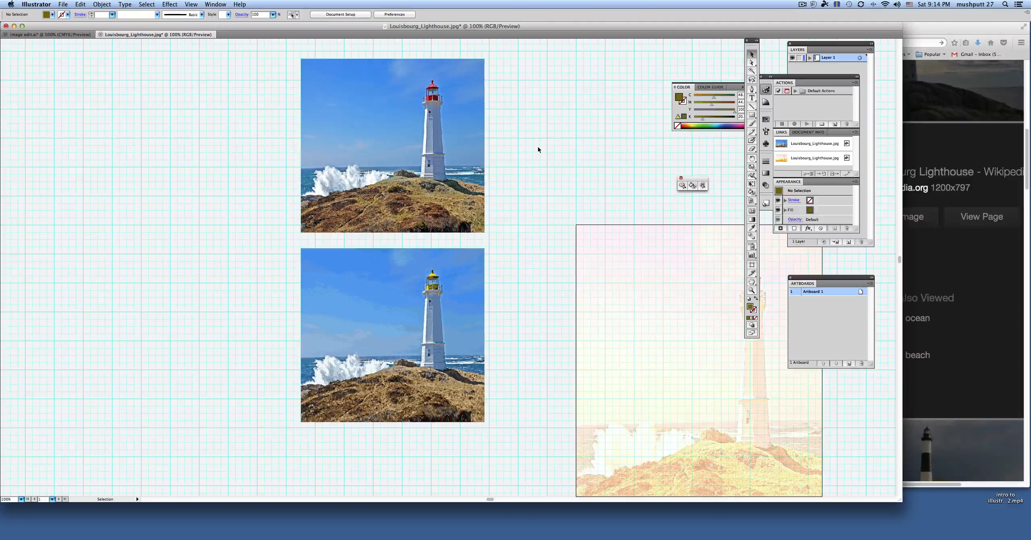
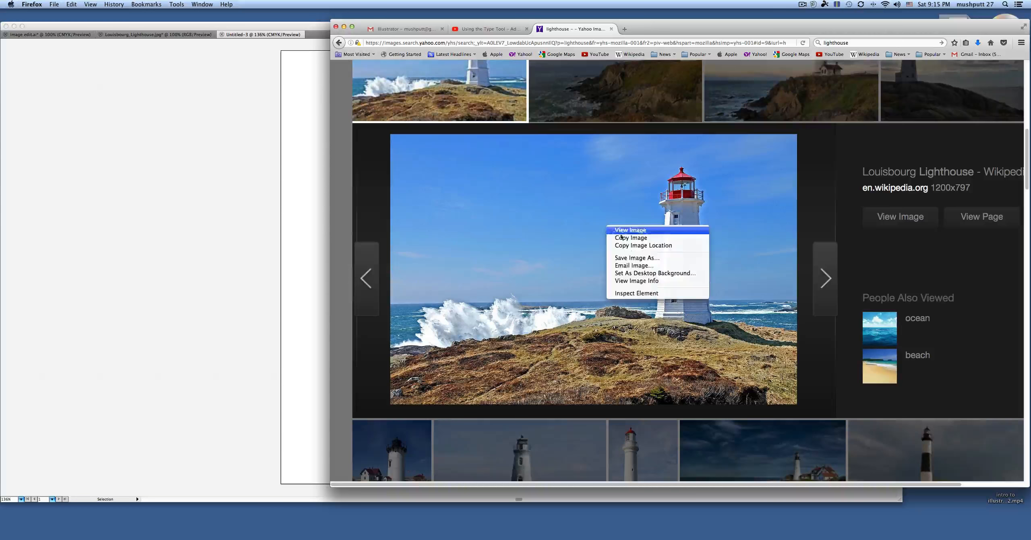
Step: Copy the Louisbourg Lighthouse photo from the browser image search and paste it into the blank Untitled-3 document in Illustrator
{"action": "left_click", "coordinate": [630, 237]}
{"action": "left_click", "coordinate": [211, 190]}
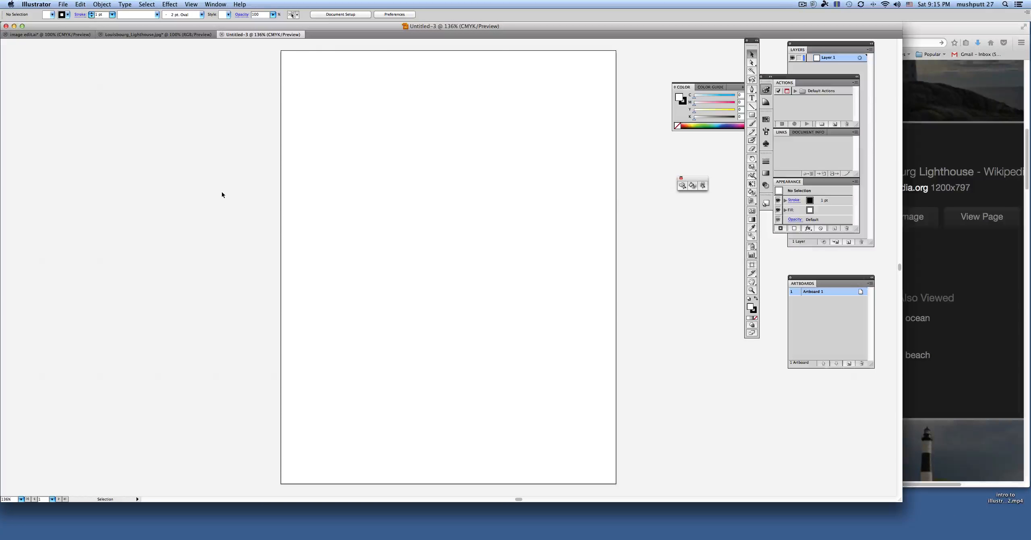
{"action": "key", "text": "super+v"}
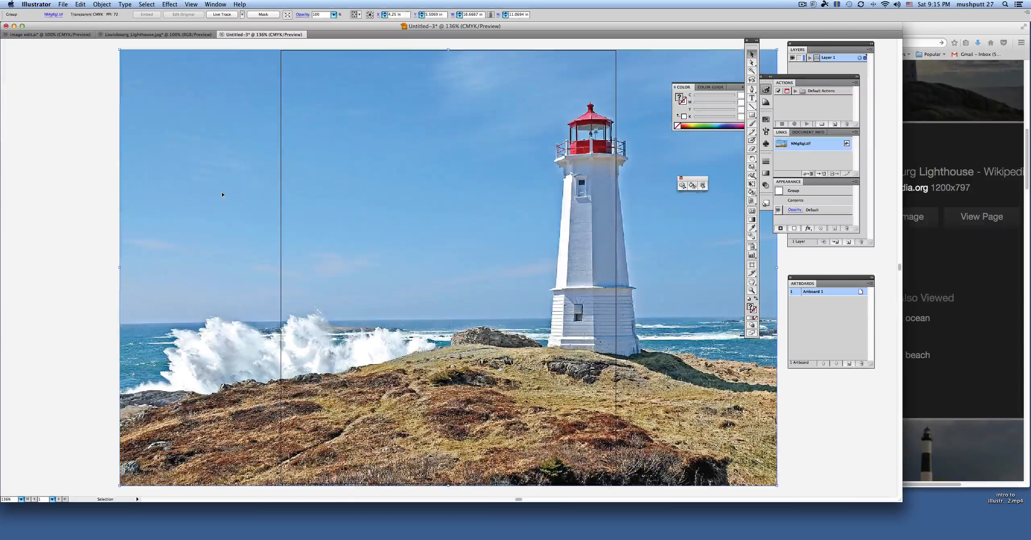
Step: Review the original and recolored lighthouse images in the Louisbourg_Lighthouse.jpg document and return to the Untitled-3 document
{"action": "left_click", "coordinate": [169, 35]}
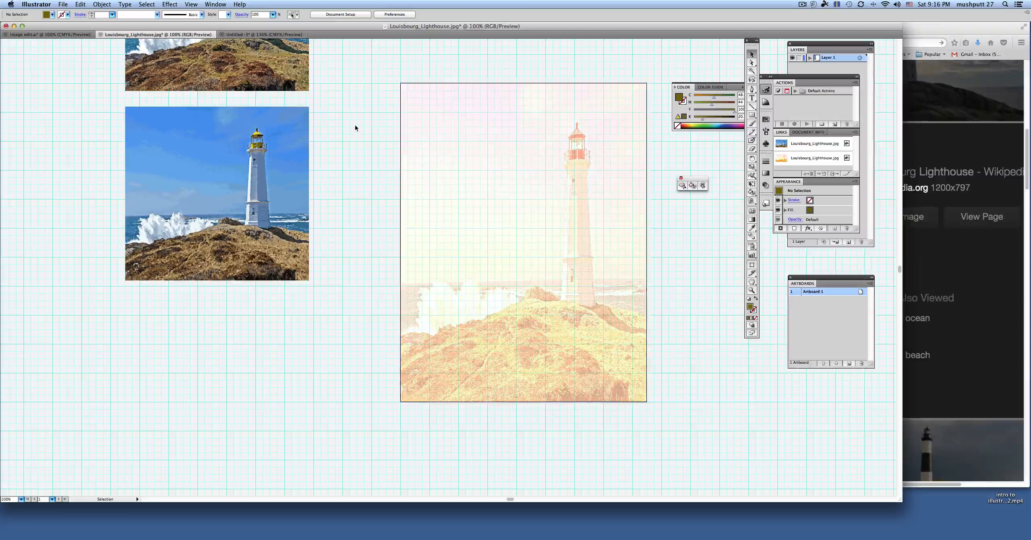
{"action": "scroll", "coordinate": [357, 128], "scroll_direction": "up", "scroll_amount": 3}
{"action": "scroll", "coordinate": [357, 131], "scroll_direction": "up", "scroll_amount": 2}
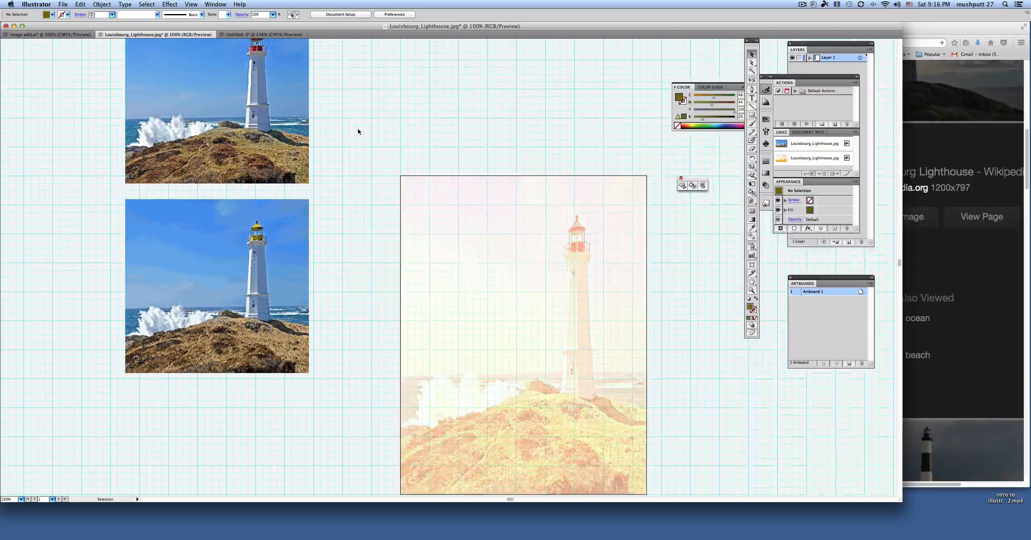
{"action": "left_click", "coordinate": [279, 34]}
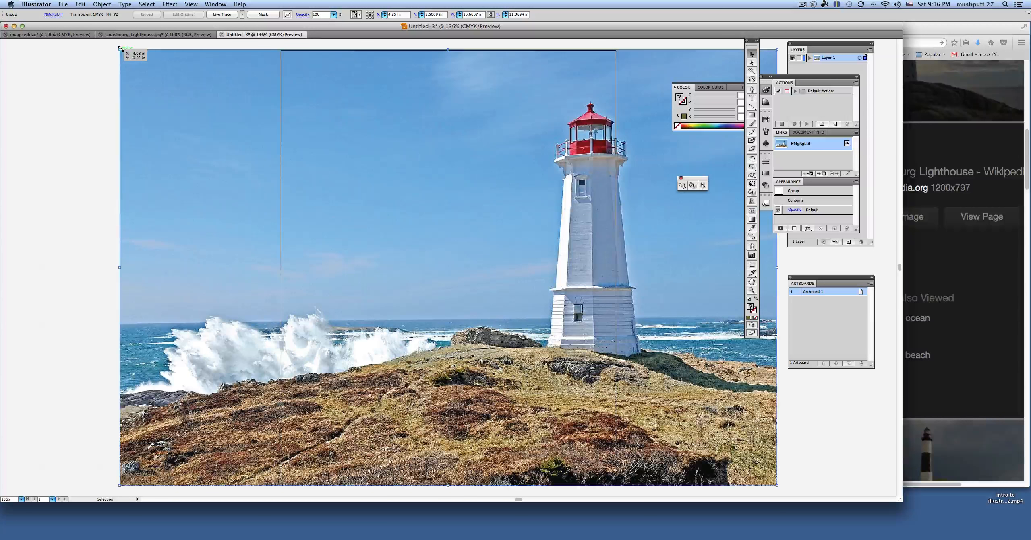
Step: Show the rulers, scale the photo down to about 12.37 by 10.13 in, and move it inside the artboard's right edge
{"action": "key", "text": "super+r"}
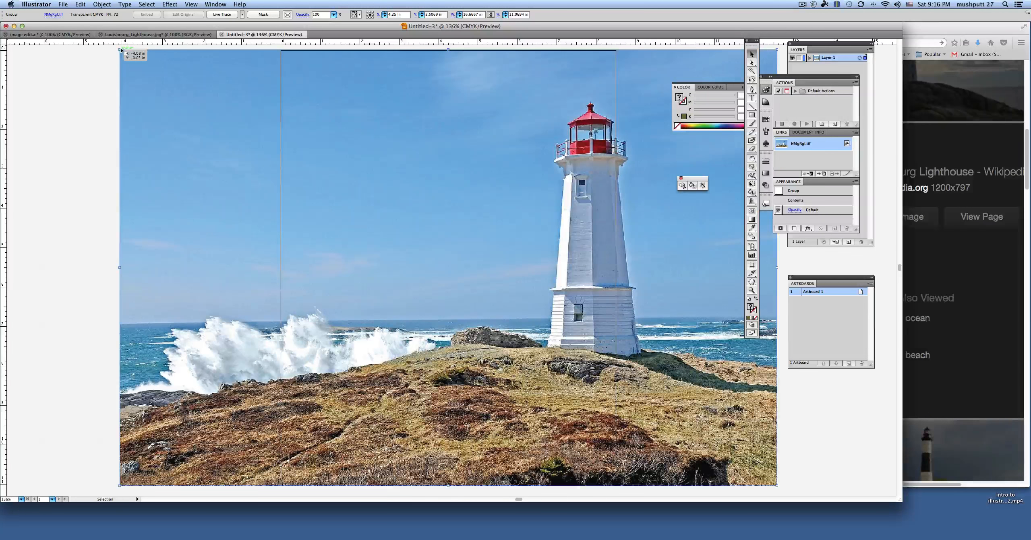
{"action": "left_click_drag", "start_coordinate": [119, 50], "coordinate": [289, 86]}
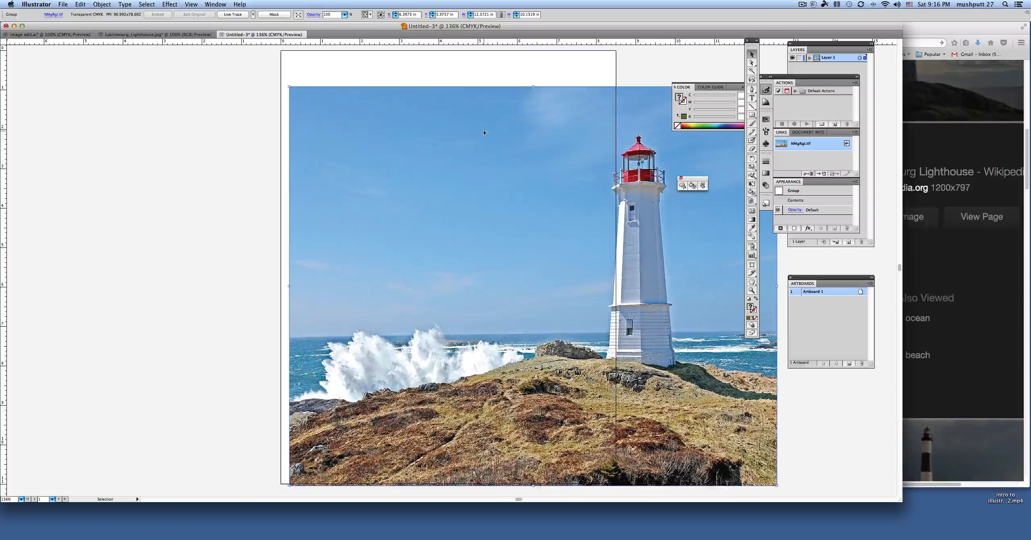
{"action": "left_click_drag", "start_coordinate": [483, 132], "coordinate": [316, 127]}
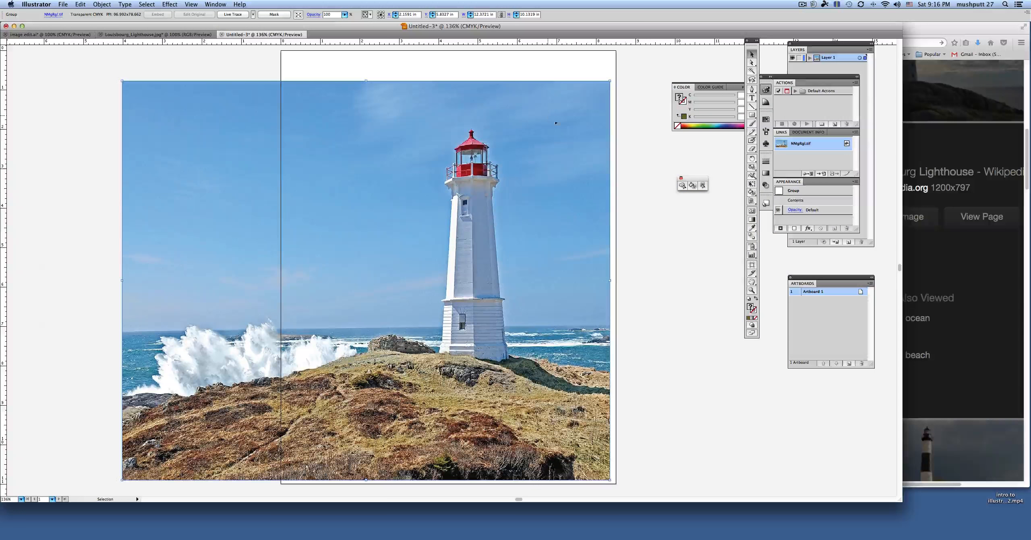
Step: Squeeze the photo horizontally and align its sides with the artboard edges so it spans the full 8.5 in width
{"action": "left_click_drag", "start_coordinate": [610, 280], "coordinate": [425, 281]}
{"action": "left_click_drag", "start_coordinate": [342, 247], "coordinate": [458, 238]}
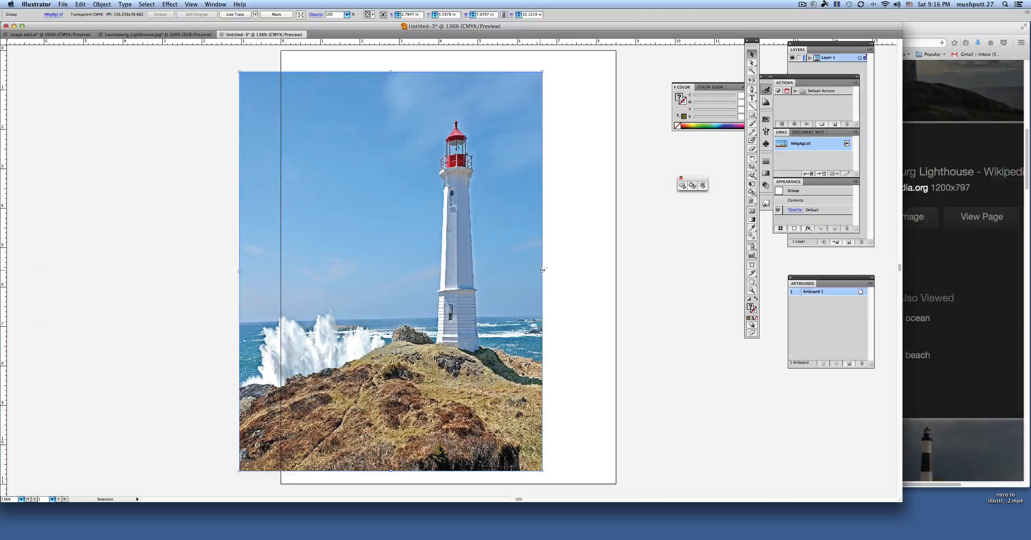
{"action": "left_click_drag", "start_coordinate": [542, 270], "coordinate": [610, 271]}
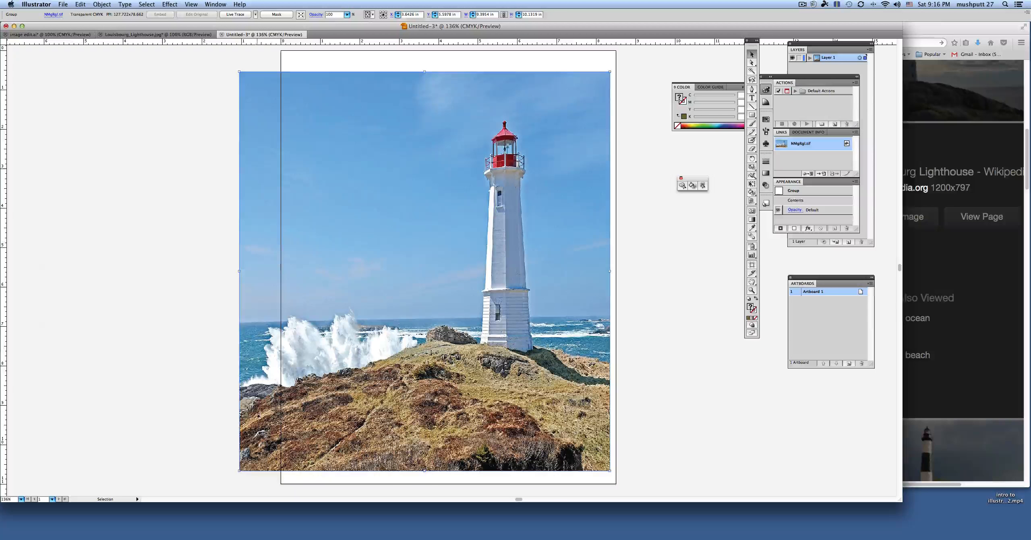
{"action": "scroll", "coordinate": [602, 237], "scroll_direction": "down", "scroll_amount": 1}
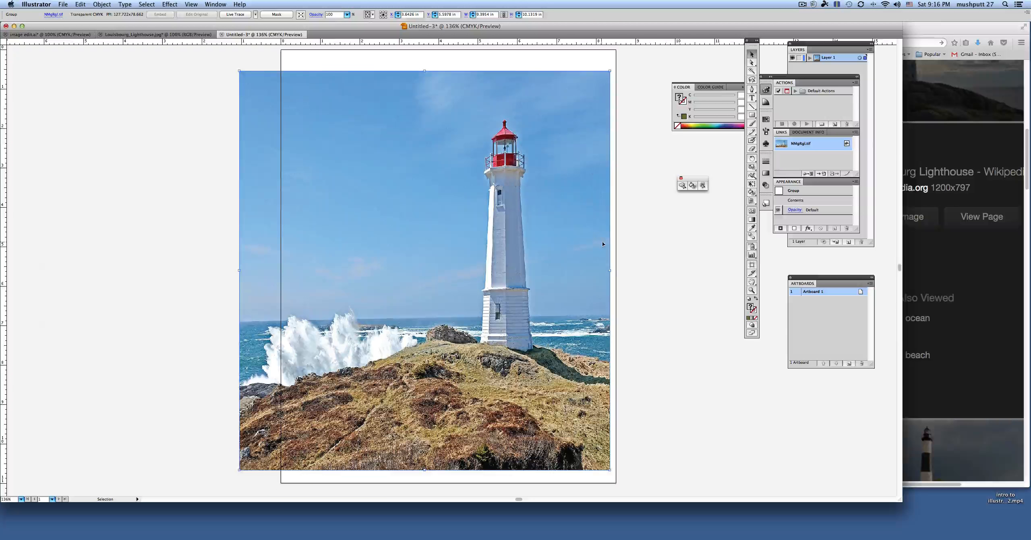
{"action": "left_click_drag", "start_coordinate": [611, 271], "coordinate": [616, 271]}
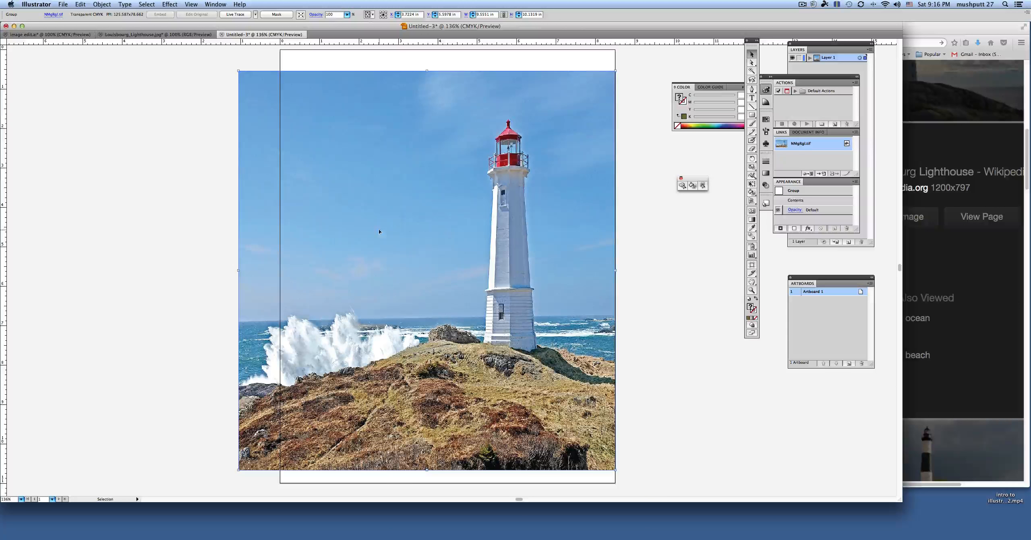
{"action": "left_click_drag", "start_coordinate": [242, 268], "coordinate": [284, 272]}
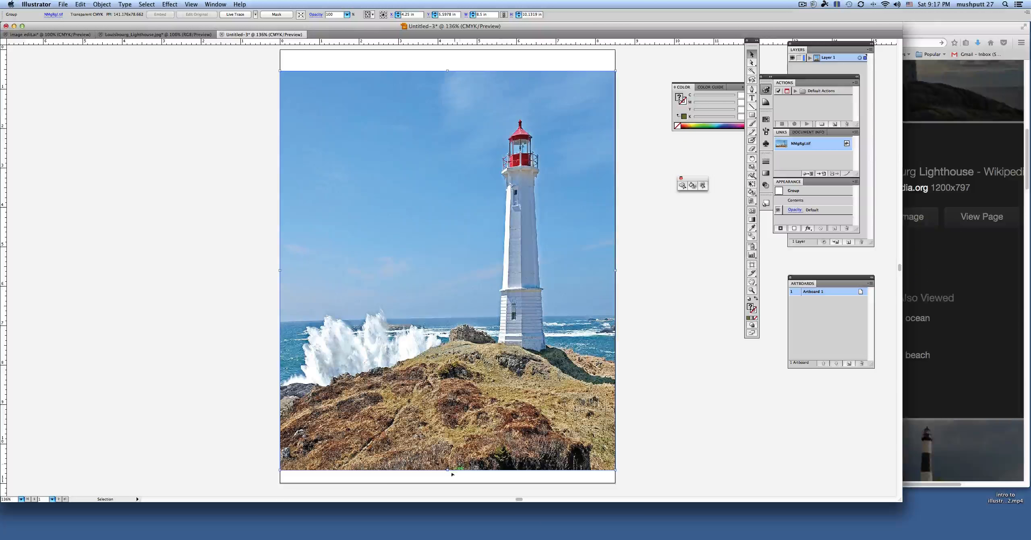
Step: Shrink the photo to about 7.28 by 8.02 in, leaving white margins on all sides of the artboard
{"action": "left_click_drag", "start_coordinate": [447, 470], "coordinate": [447, 409]}
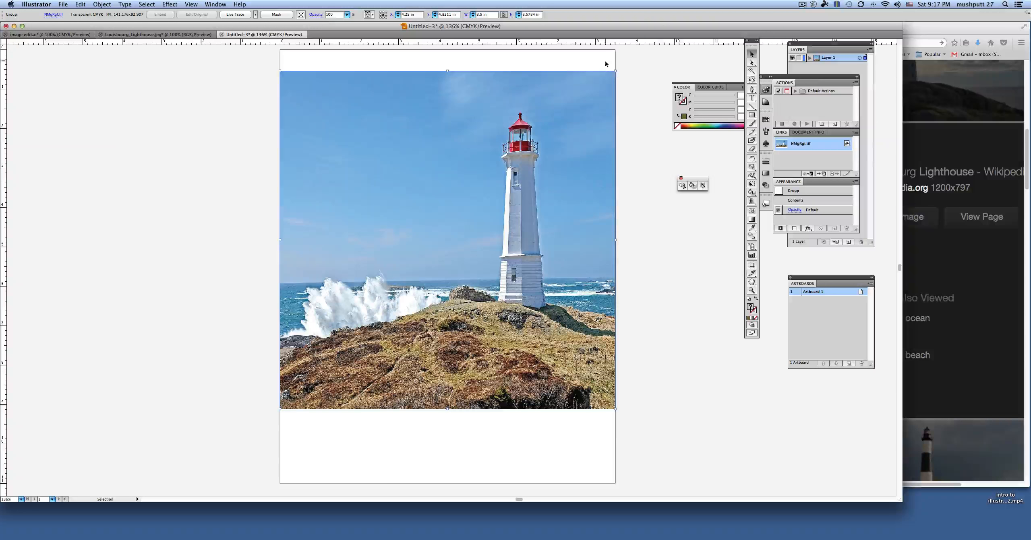
{"action": "left_click_drag", "start_coordinate": [615, 71], "coordinate": [590, 94]}
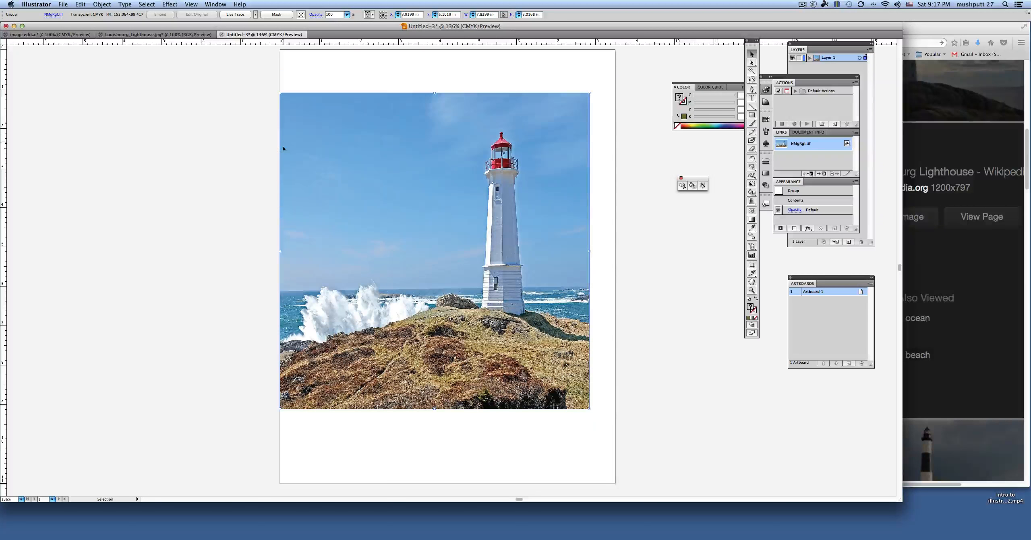
{"action": "left_click_drag", "start_coordinate": [280, 246], "coordinate": [302, 245]}
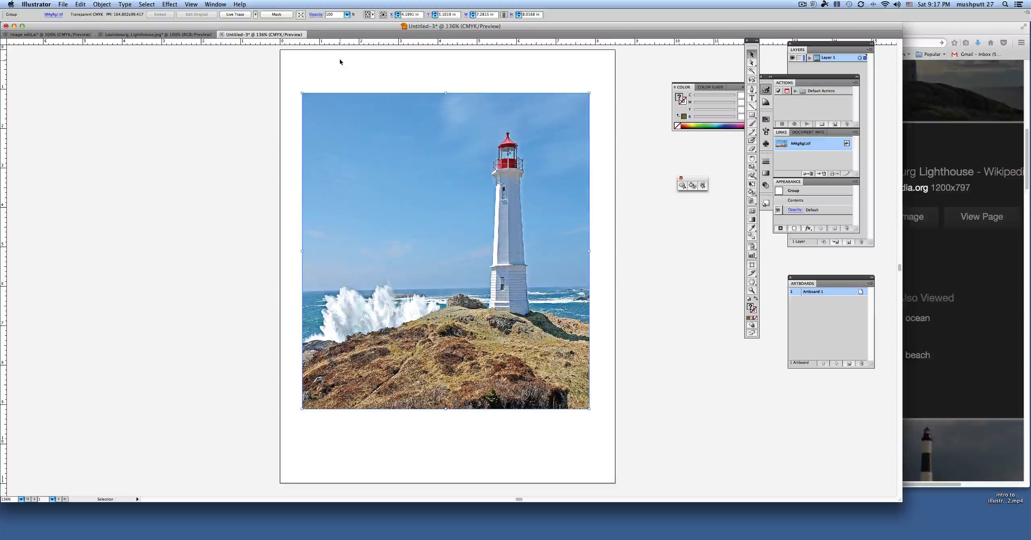
Step: Show the grid and widen the photo's right side slightly to about 7.36 in overall
{"action": "left_click", "coordinate": [189, 4]}
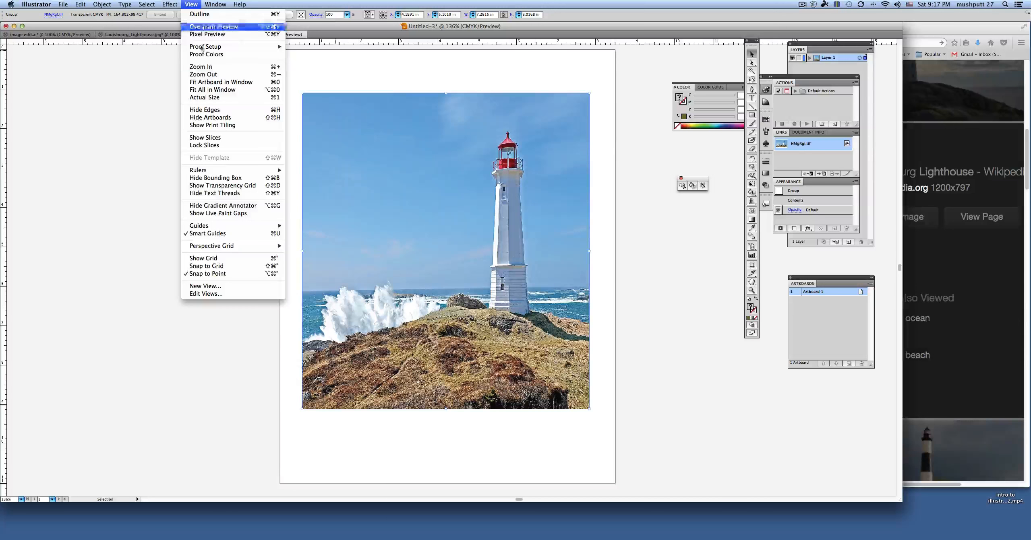
{"action": "left_click", "coordinate": [212, 259]}
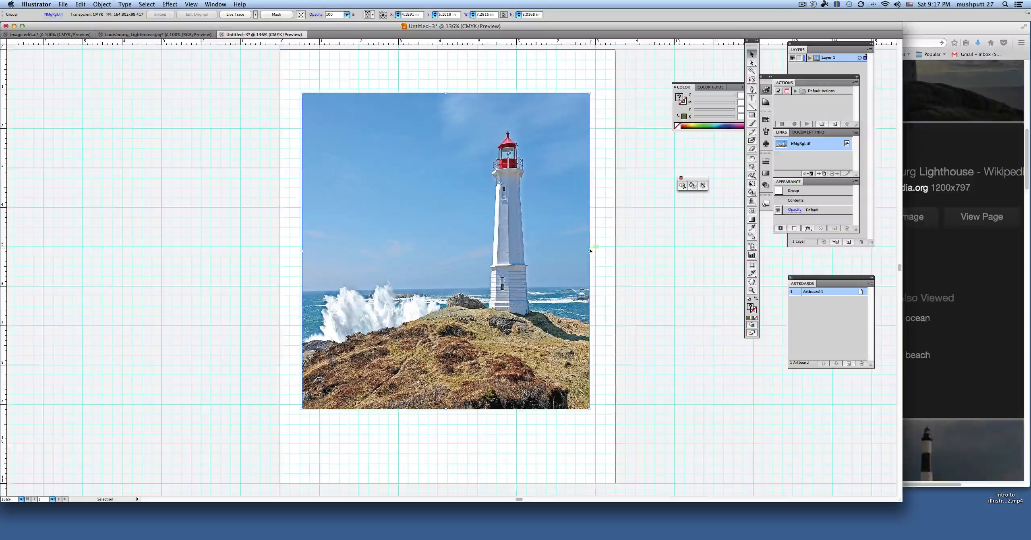
{"action": "left_click_drag", "start_coordinate": [589, 251], "coordinate": [593, 250]}
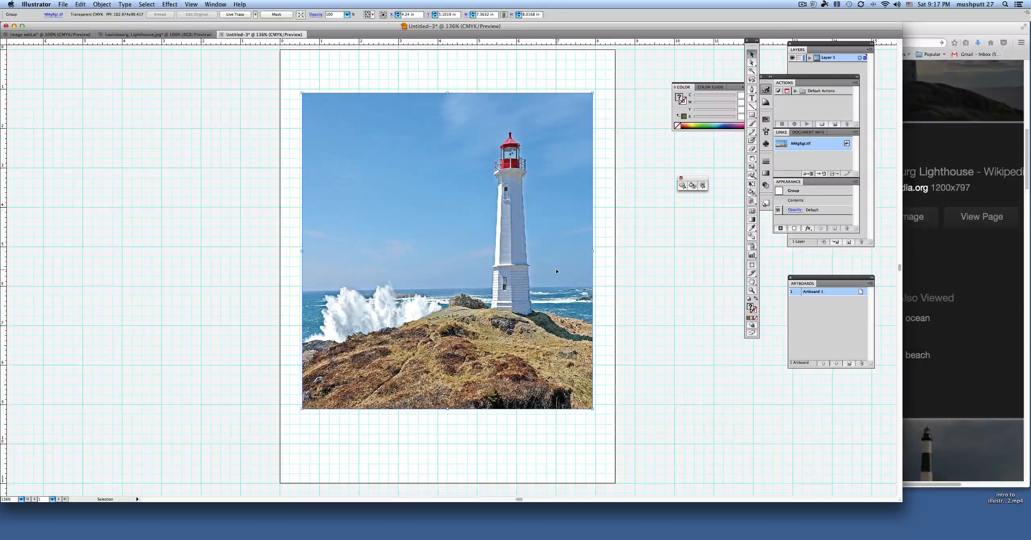
Step: Place the tool palette beside the artboard and add the text "Lighthouse" in the upper-left corner of the photo
{"action": "left_click_drag", "start_coordinate": [752, 40], "coordinate": [642, 82]}
{"action": "left_click", "coordinate": [640, 137]}
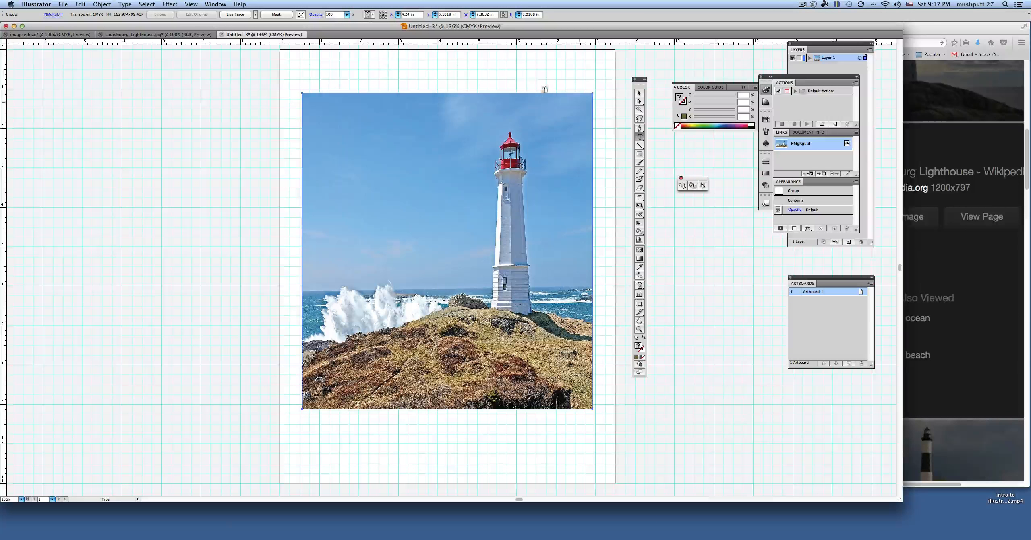
{"action": "left_click", "coordinate": [313, 104]}
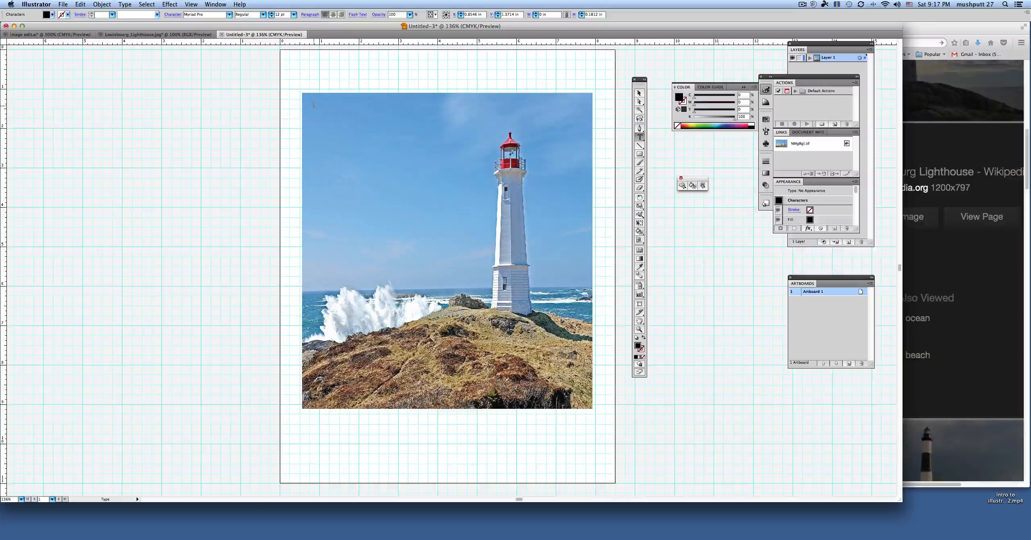
{"action": "type", "text": "Lighthouse"}
Step: Change the font of the "Lighthouse" text to Banana Show Medium
{"action": "double_click", "coordinate": [314, 104]}
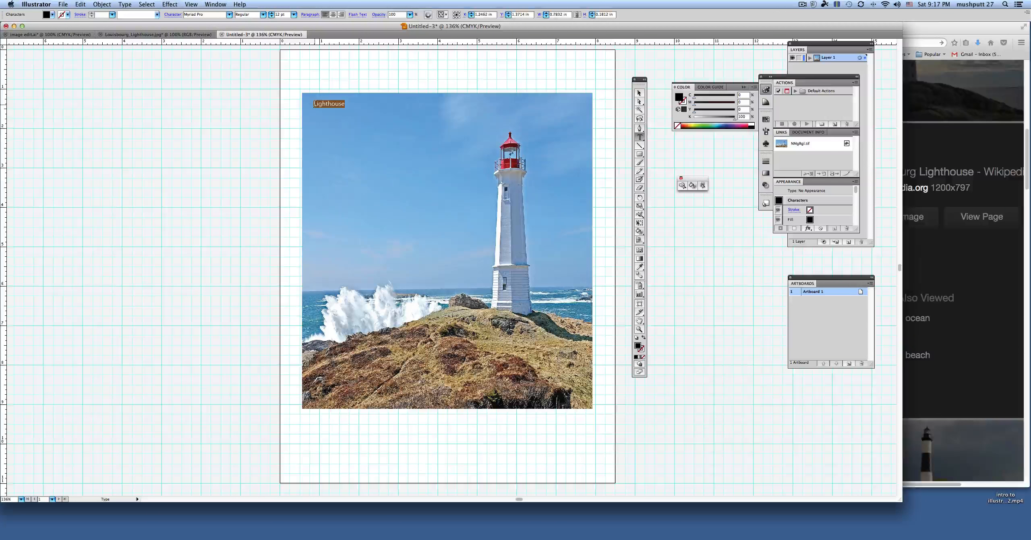
{"action": "left_click", "coordinate": [229, 14]}
{"action": "scroll", "coordinate": [232, 129], "scroll_direction": "up", "scroll_amount": 15}
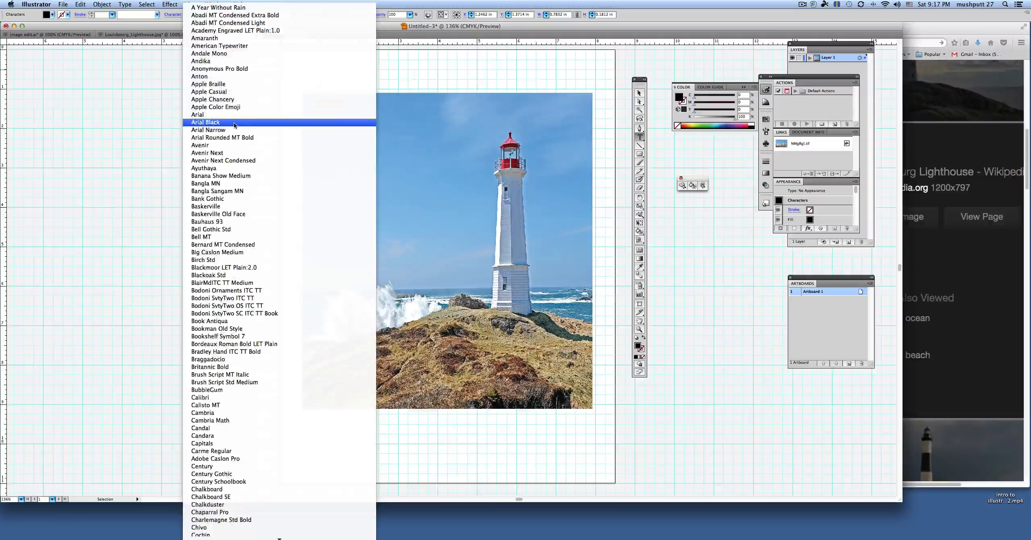
{"action": "left_click", "coordinate": [238, 176]}
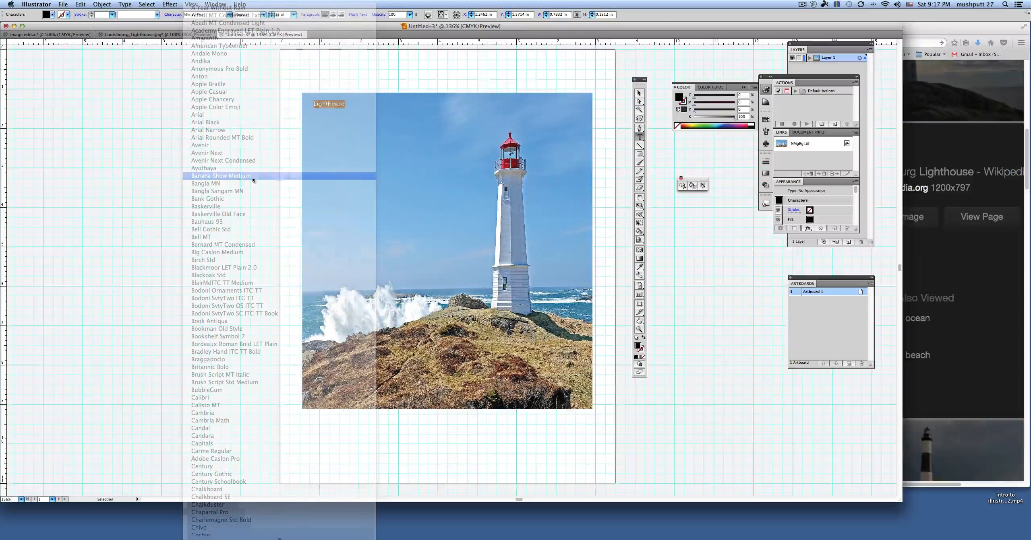
Step: Enlarge the "Lighthouse" text to about 7.18 in wide and position it across the photo's top edge as a title
{"action": "left_click", "coordinate": [640, 94]}
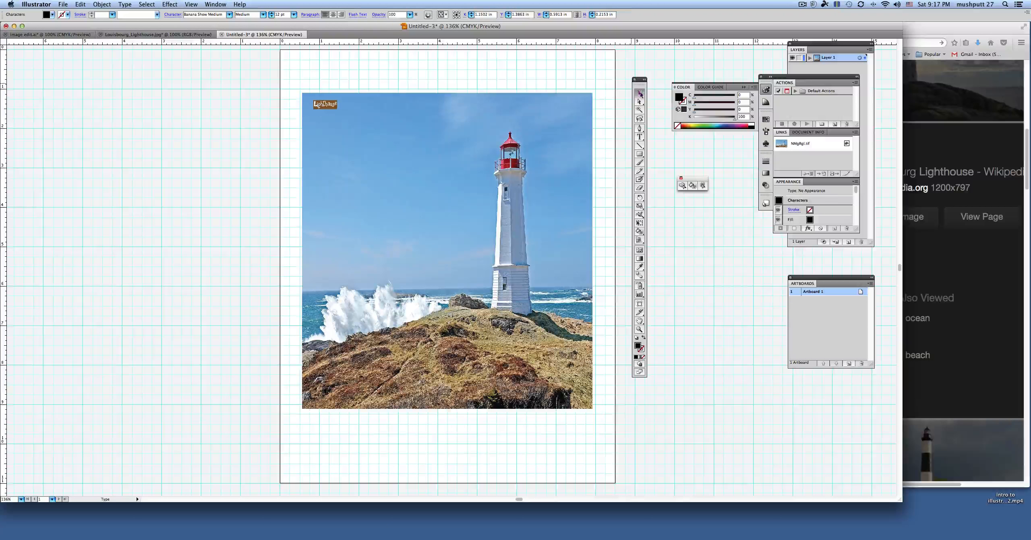
{"action": "left_click_drag", "start_coordinate": [336, 110], "coordinate": [596, 188]}
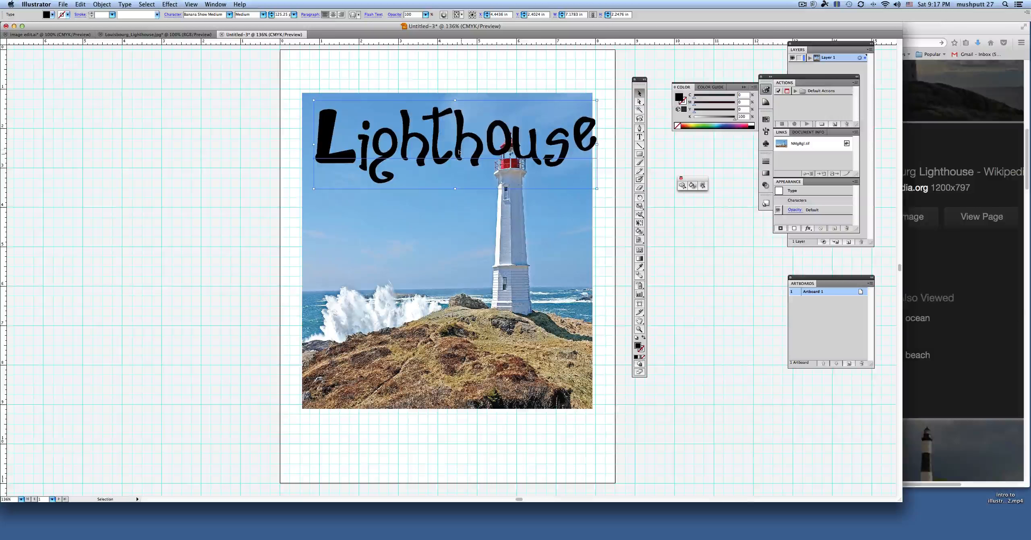
{"action": "left_click_drag", "start_coordinate": [459, 152], "coordinate": [463, 105]}
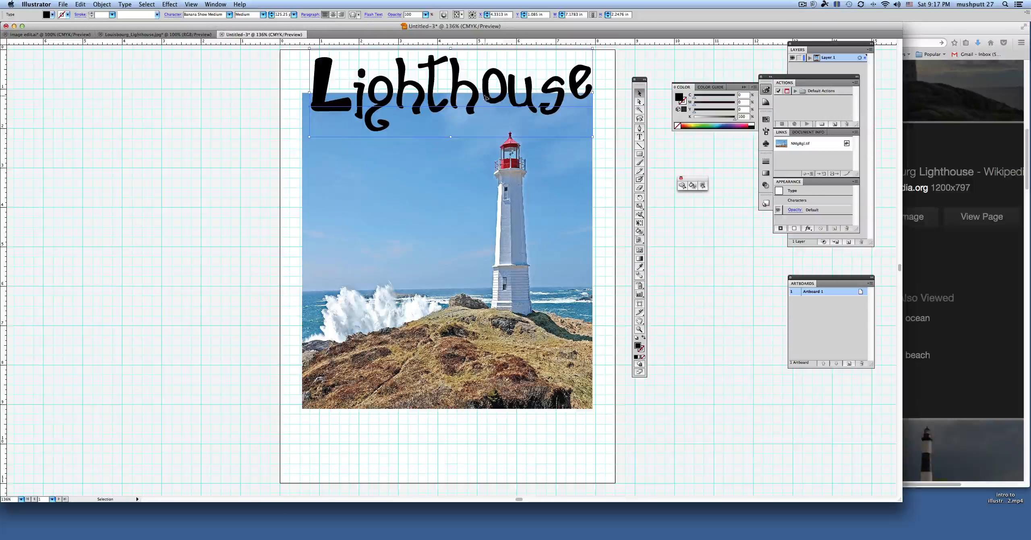
{"action": "left_click_drag", "start_coordinate": [487, 97], "coordinate": [488, 100]}
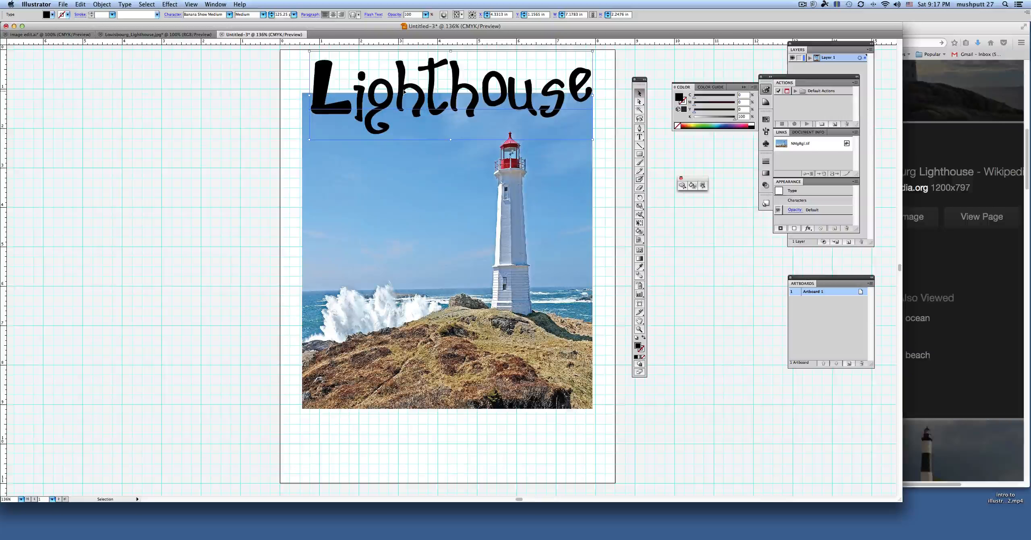
{"action": "left_click_drag", "start_coordinate": [403, 90], "coordinate": [400, 90]}
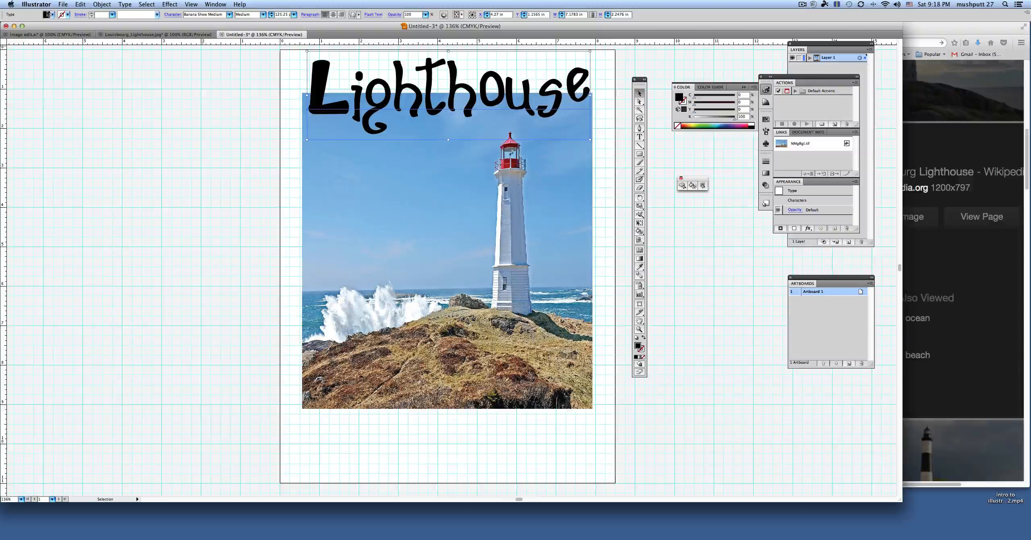
Step: Remove the title's fill and outline its letters with a 7 pt black stroke
{"action": "left_click", "coordinate": [643, 358]}
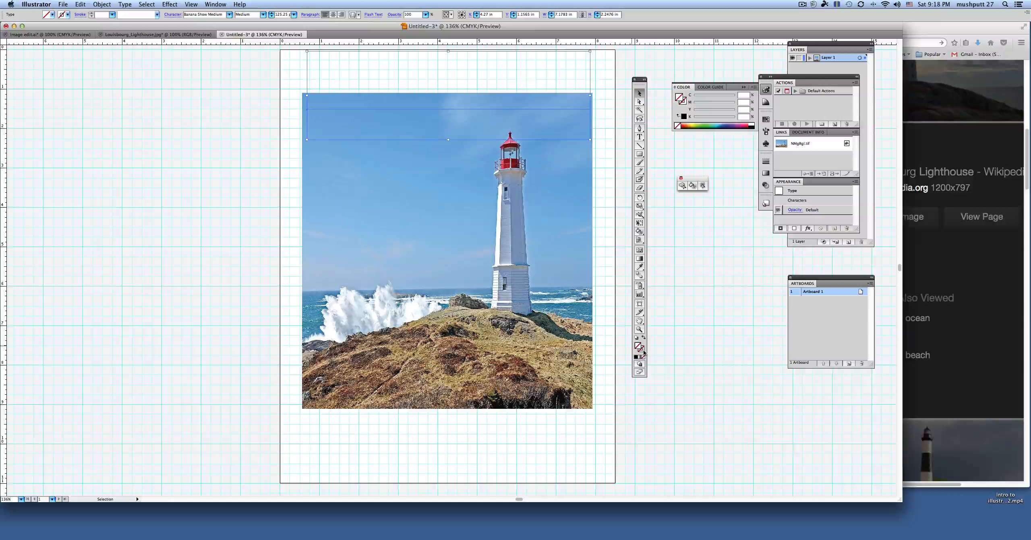
{"action": "left_click", "coordinate": [636, 357]}
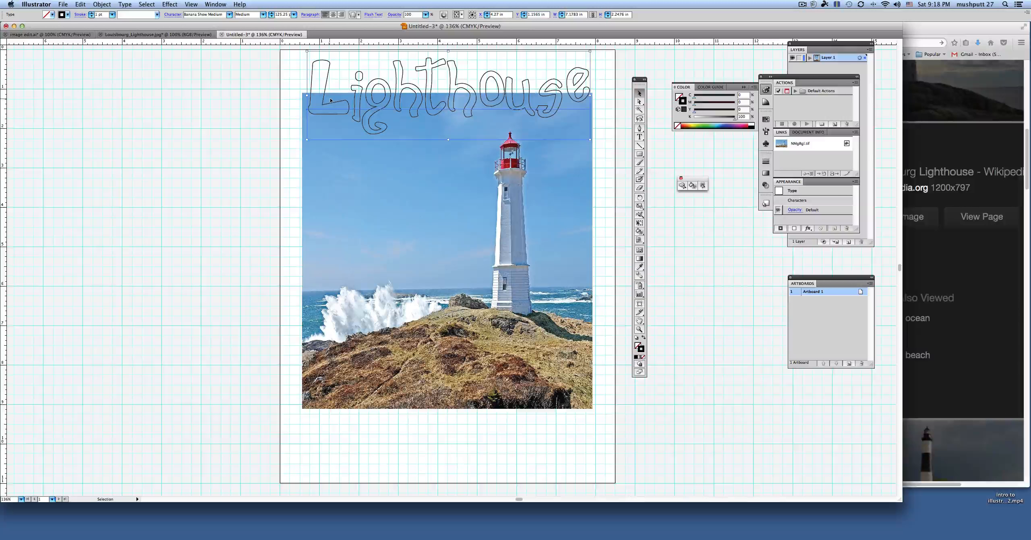
{"action": "left_click", "coordinate": [92, 14]}
{"action": "left_click", "coordinate": [92, 13]}
{"action": "left_click", "coordinate": [92, 13]}
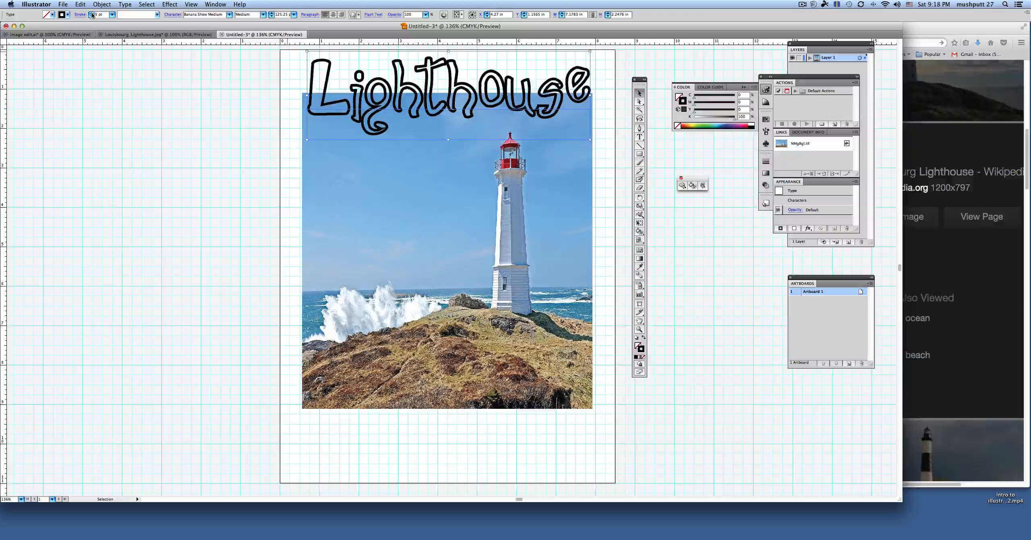
{"action": "left_click", "coordinate": [92, 14]}
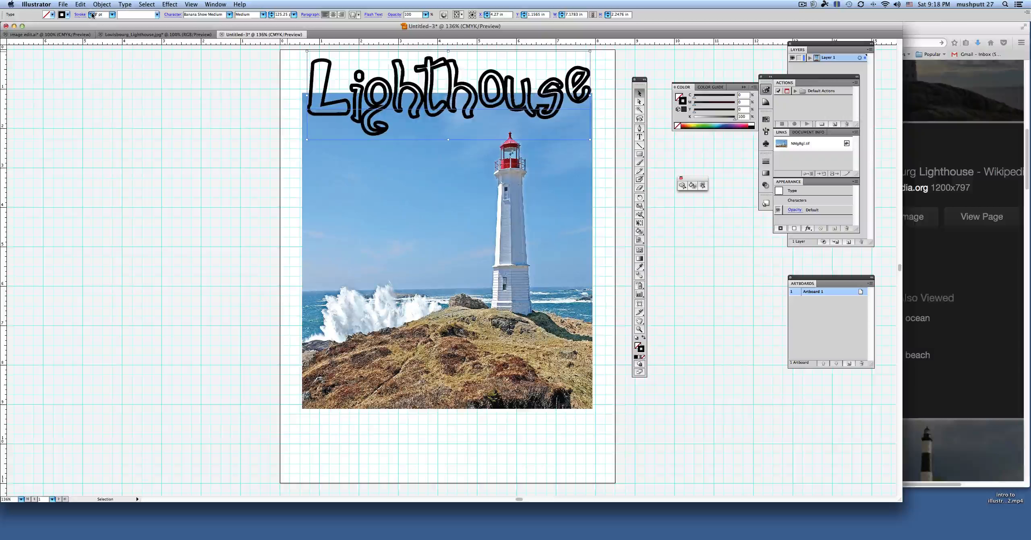
{"action": "left_click", "coordinate": [92, 14]}
{"action": "left_click", "coordinate": [92, 17]}
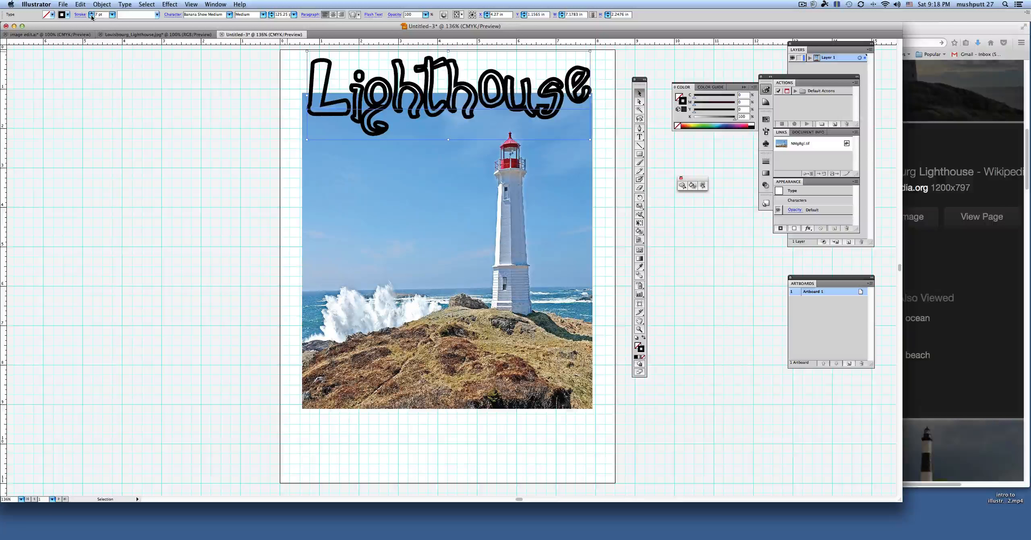
{"action": "left_click", "coordinate": [93, 14]}
Step: Widen the letter spacing of the whole "Lighthouse" title by setting its tracking to 33, keeping the character settings clear of the artboard
{"action": "left_click", "coordinate": [640, 137]}
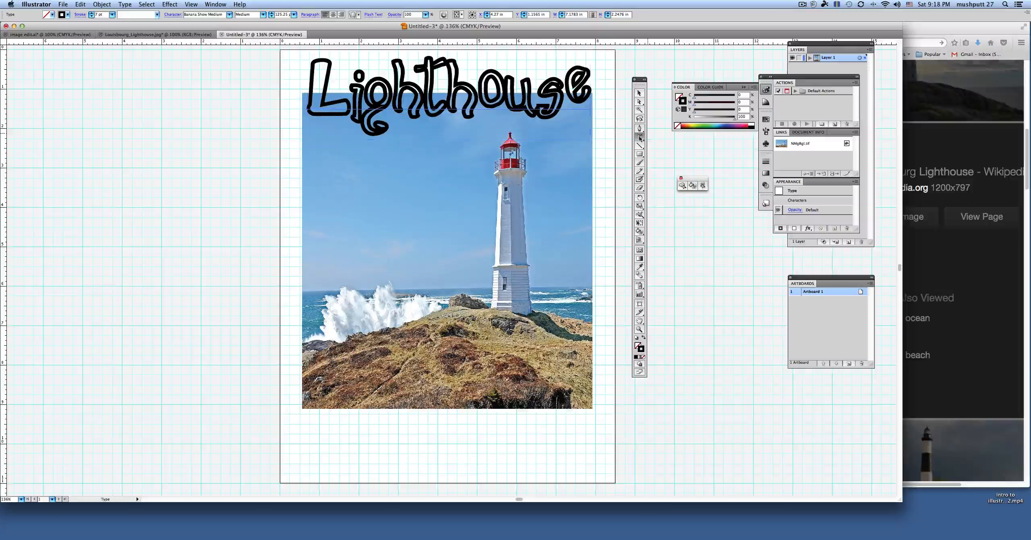
{"action": "double_click", "coordinate": [539, 91]}
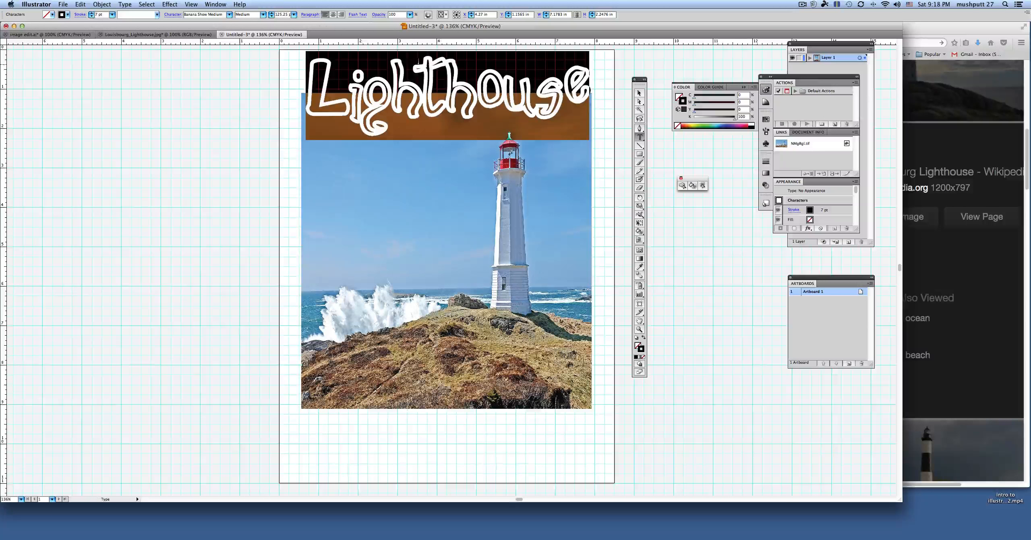
{"action": "left_click", "coordinate": [218, 3]}
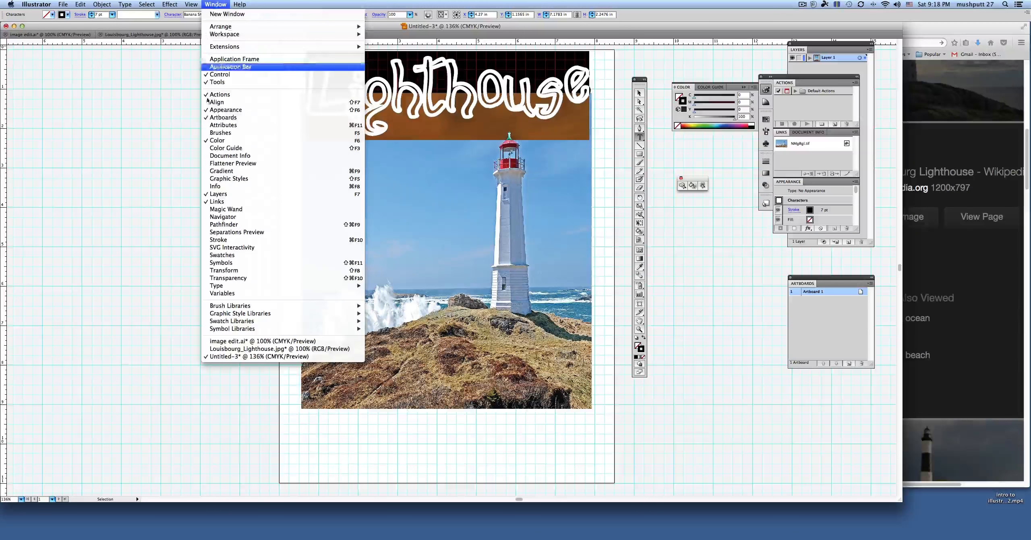
{"action": "mouse_move", "coordinate": [222, 286]}
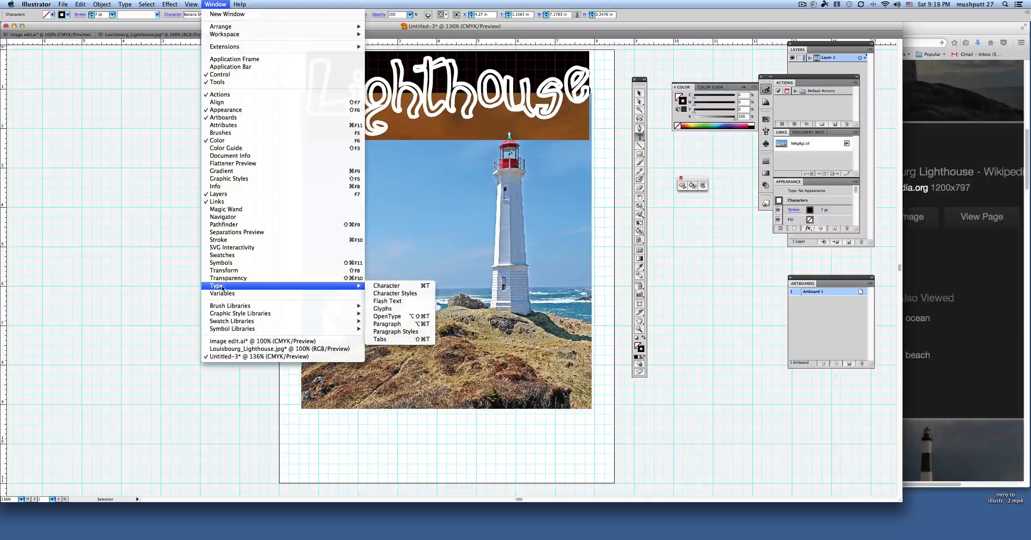
{"action": "left_click", "coordinate": [386, 286]}
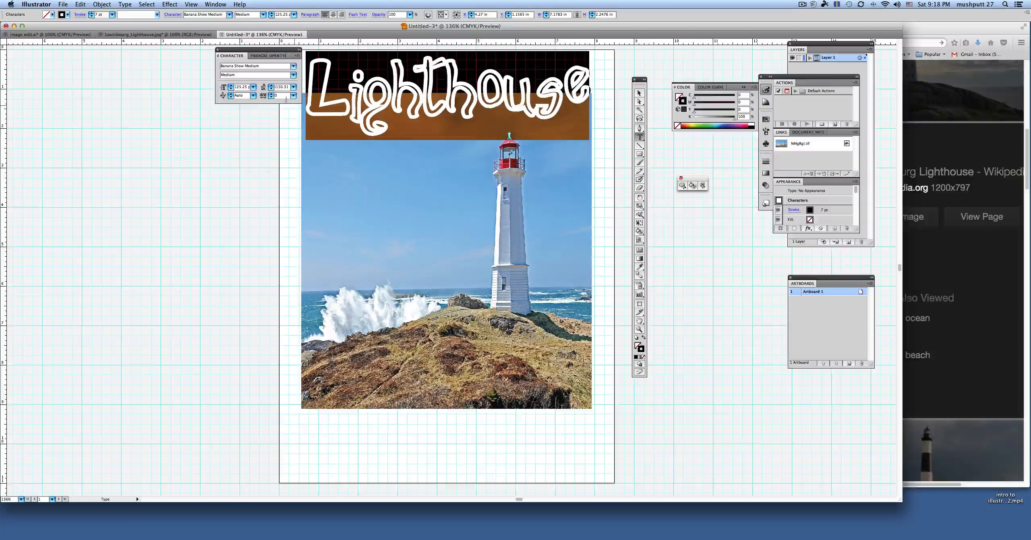
{"action": "left_click", "coordinate": [271, 94]}
{"action": "left_click", "coordinate": [271, 94]}
{"action": "left_click", "coordinate": [271, 94]}
{"action": "left_click", "coordinate": [271, 94]}
{"action": "left_click", "coordinate": [271, 95]}
{"action": "left_click", "coordinate": [271, 94]}
{"action": "left_click", "coordinate": [271, 94]}
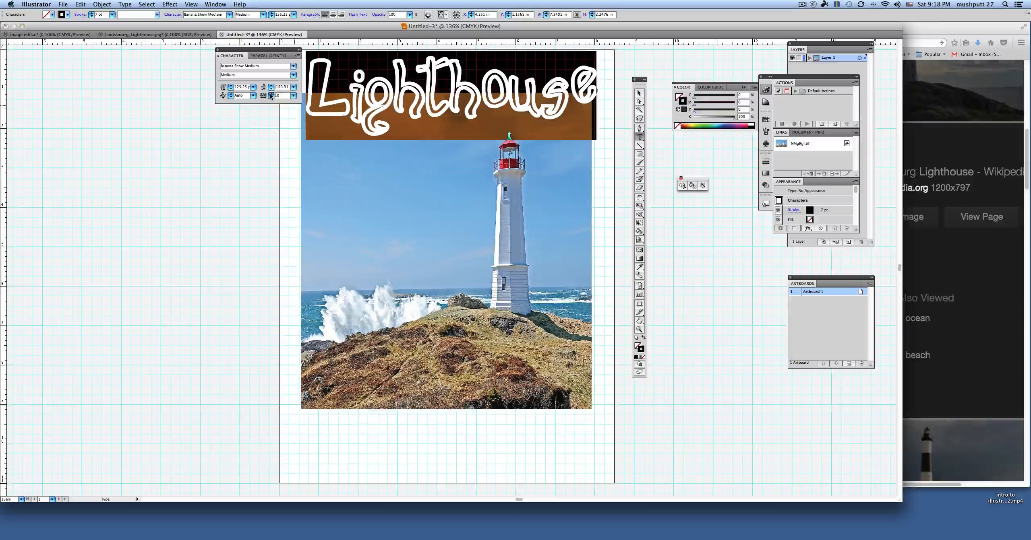
{"action": "left_click", "coordinate": [271, 94]}
{"action": "left_click", "coordinate": [271, 94]}
{"action": "left_click", "coordinate": [271, 94]}
{"action": "left_click", "coordinate": [271, 94]}
{"action": "left_click", "coordinate": [271, 95]}
{"action": "left_click", "coordinate": [271, 94]}
{"action": "left_click", "coordinate": [271, 94]}
{"action": "left_click", "coordinate": [271, 94]}
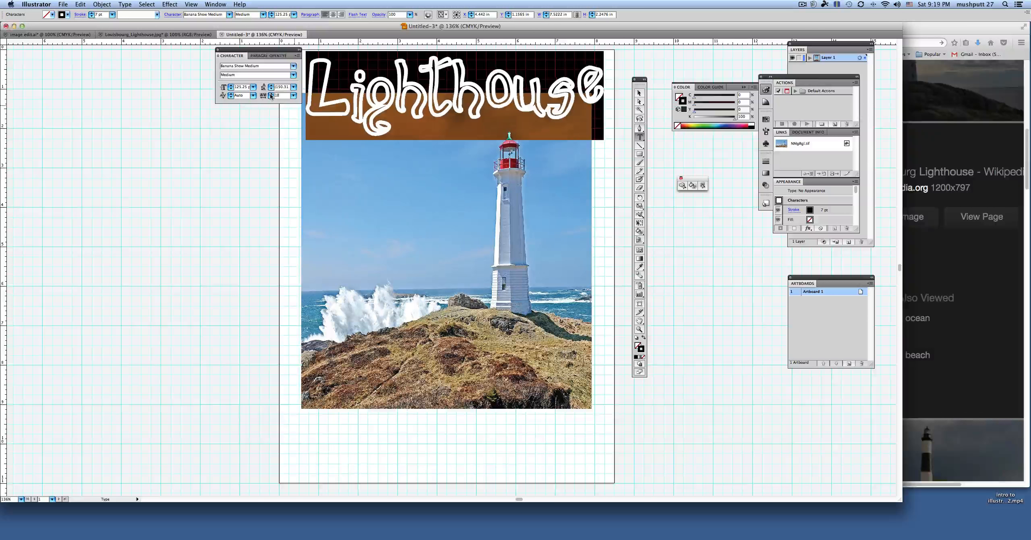
{"action": "left_click", "coordinate": [271, 94]}
{"action": "left_click", "coordinate": [271, 94]}
{"action": "left_click", "coordinate": [271, 94]}
{"action": "left_click", "coordinate": [271, 94]}
{"action": "left_click", "coordinate": [271, 94]}
{"action": "left_click", "coordinate": [271, 95]}
{"action": "left_click", "coordinate": [271, 94]}
{"action": "left_click", "coordinate": [271, 94]}
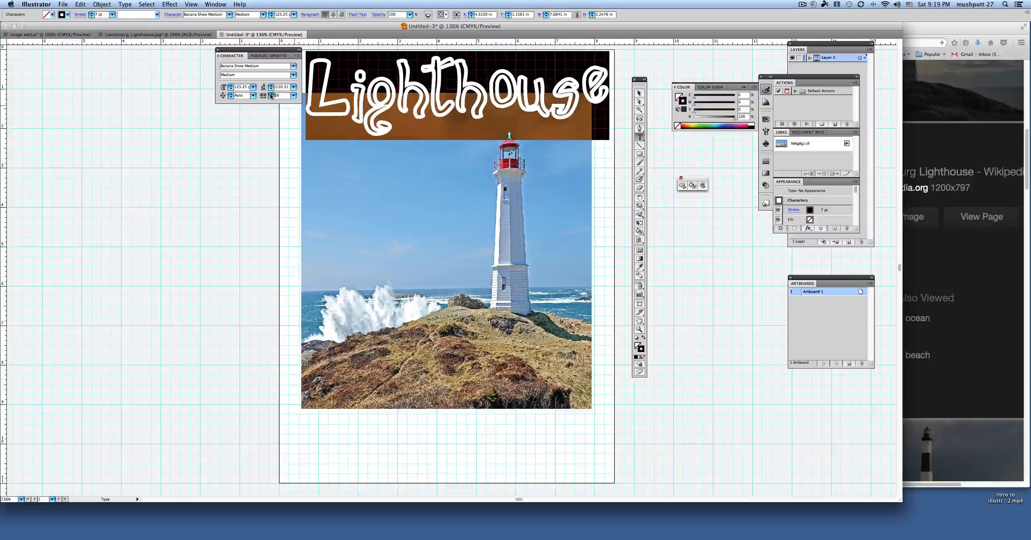
{"action": "left_click", "coordinate": [271, 94]}
{"action": "left_click", "coordinate": [272, 94]}
{"action": "left_click", "coordinate": [271, 95]}
{"action": "left_click", "coordinate": [271, 94]}
{"action": "left_click", "coordinate": [271, 95]}
{"action": "left_click", "coordinate": [271, 95]}
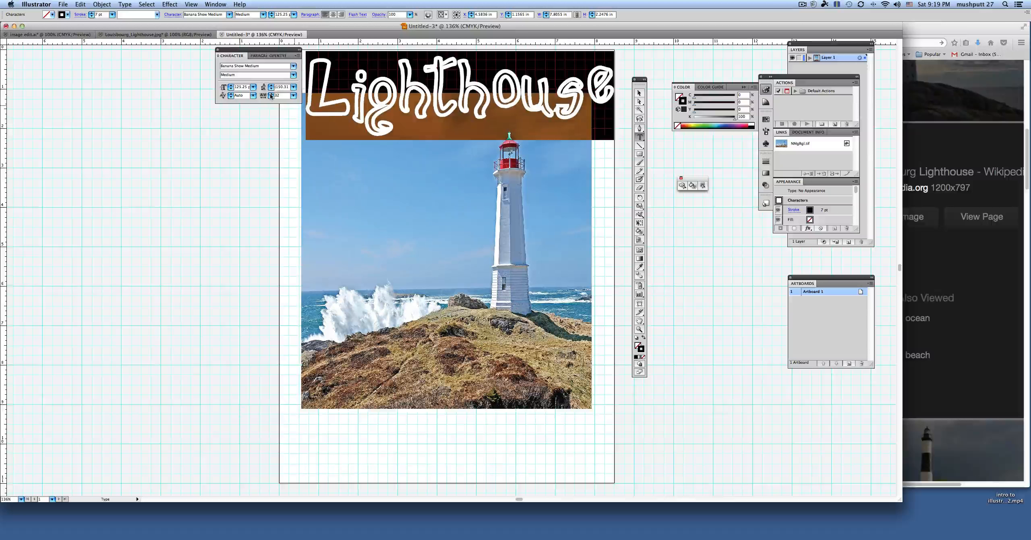
{"action": "left_click", "coordinate": [271, 94]}
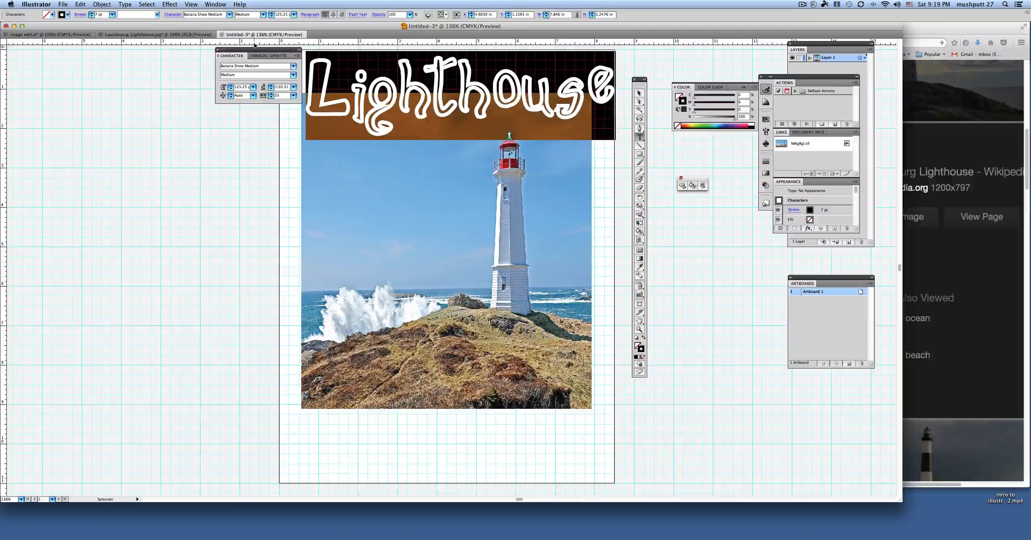
{"action": "left_click_drag", "start_coordinate": [257, 51], "coordinate": [228, 52]}
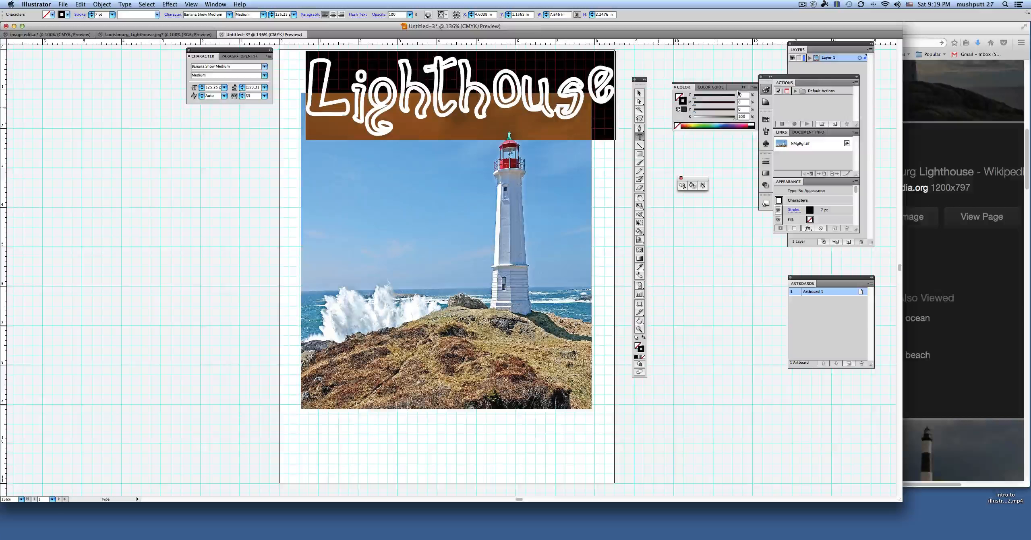
Step: Shift the title slightly left to centre it over the photo and reduce its outline to 6 pt
{"action": "left_click", "coordinate": [640, 94]}
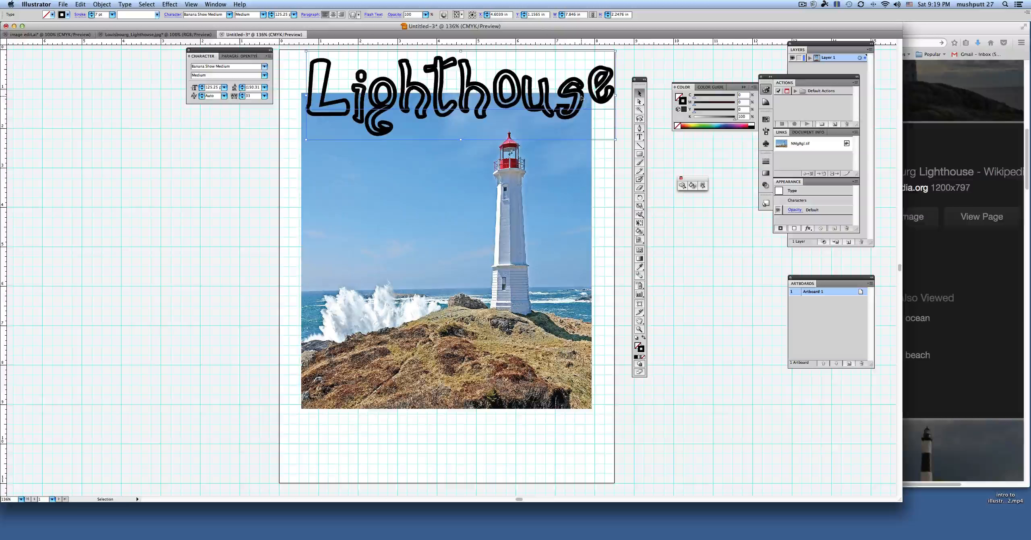
{"action": "left_click_drag", "start_coordinate": [580, 102], "coordinate": [573, 97]}
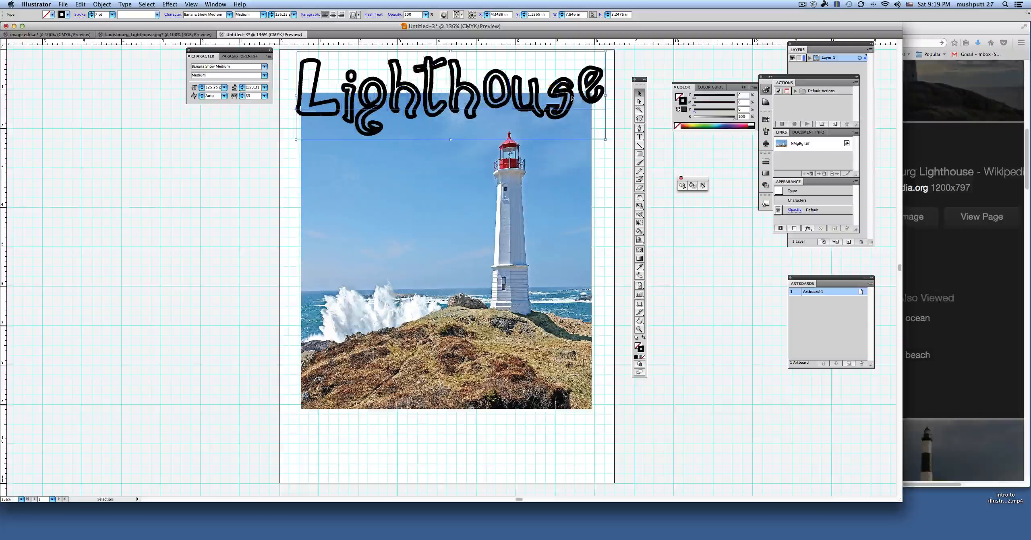
{"action": "left_click", "coordinate": [92, 17]}
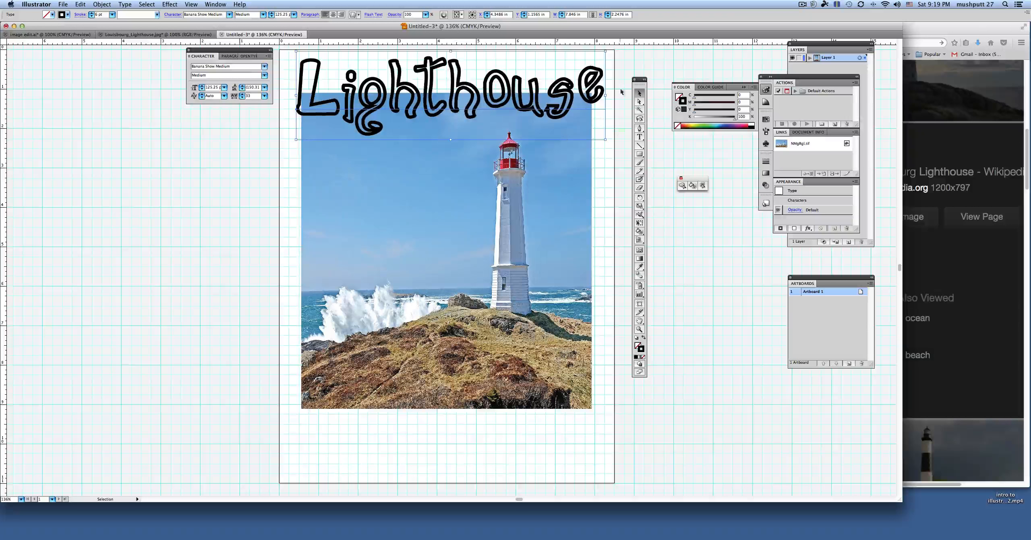
{"action": "left_click", "coordinate": [624, 70]}
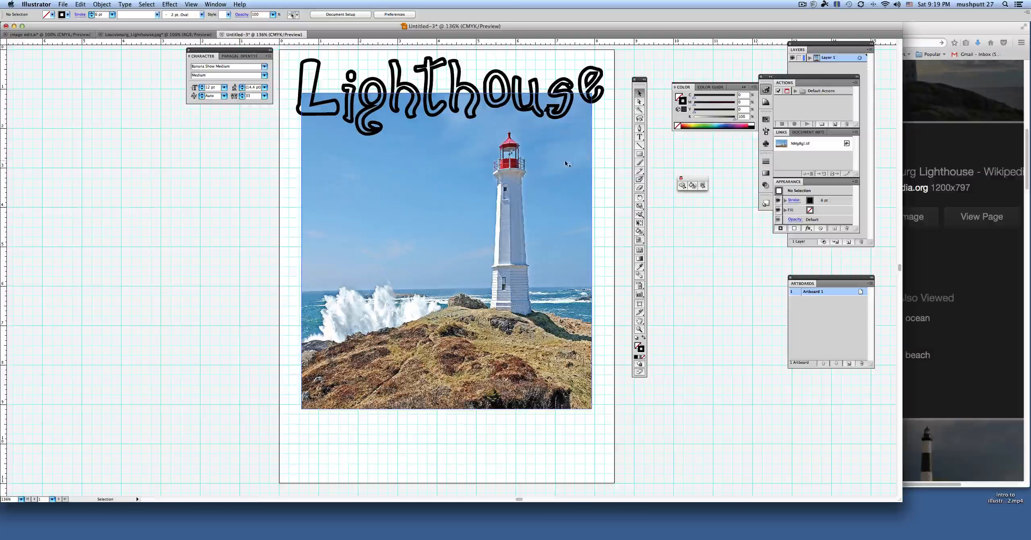
Step: Reduce the lighthouse photo's opacity to 52%
{"action": "left_click", "coordinate": [485, 189]}
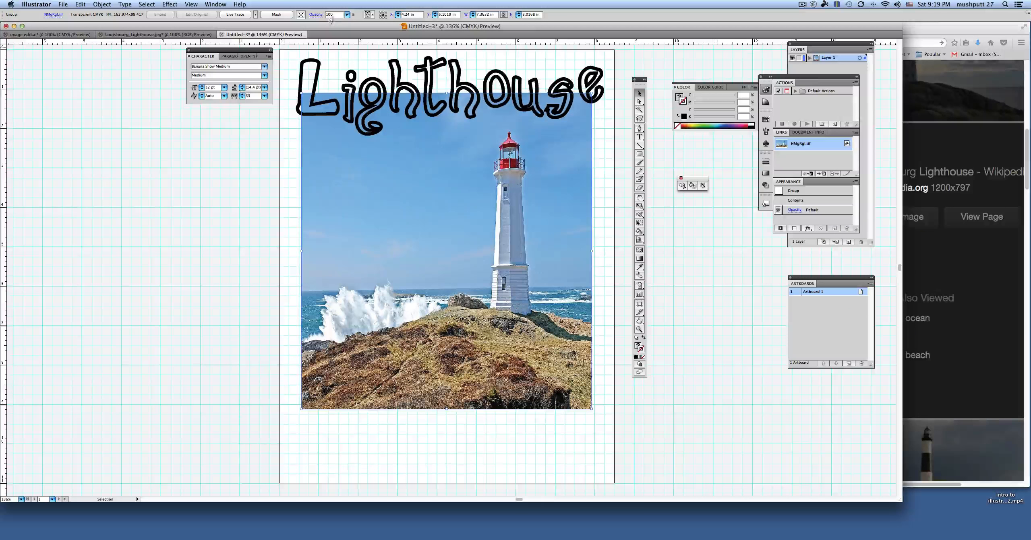
{"action": "left_click", "coordinate": [349, 18]}
{"action": "left_click_drag", "start_coordinate": [349, 23], "coordinate": [326, 25]}
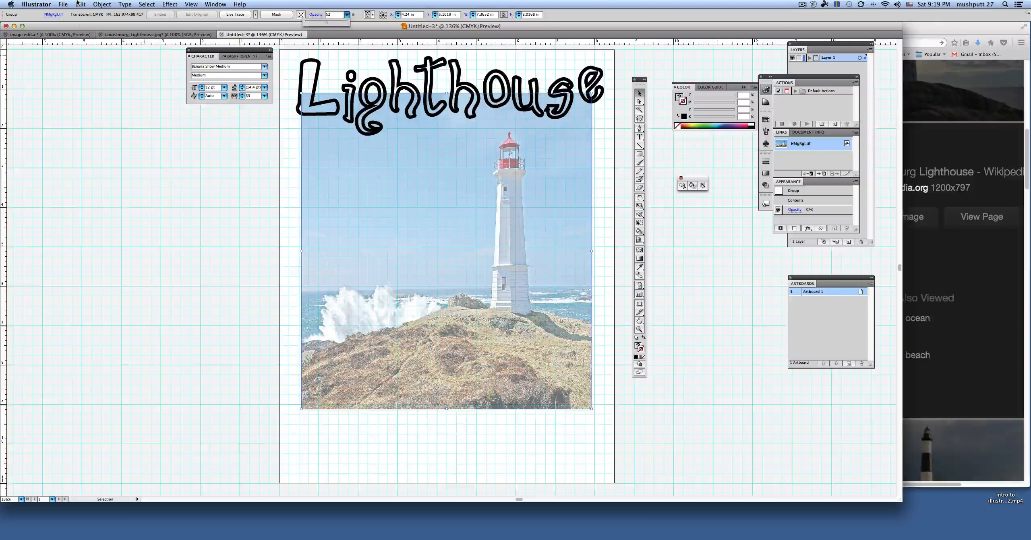
{"action": "left_click", "coordinate": [79, 85]}
Step: Adjust the photo's CMYK color balance to cyan -46% and magenta -16%, with preview and conversion enabled
{"action": "left_click", "coordinate": [79, 4]}
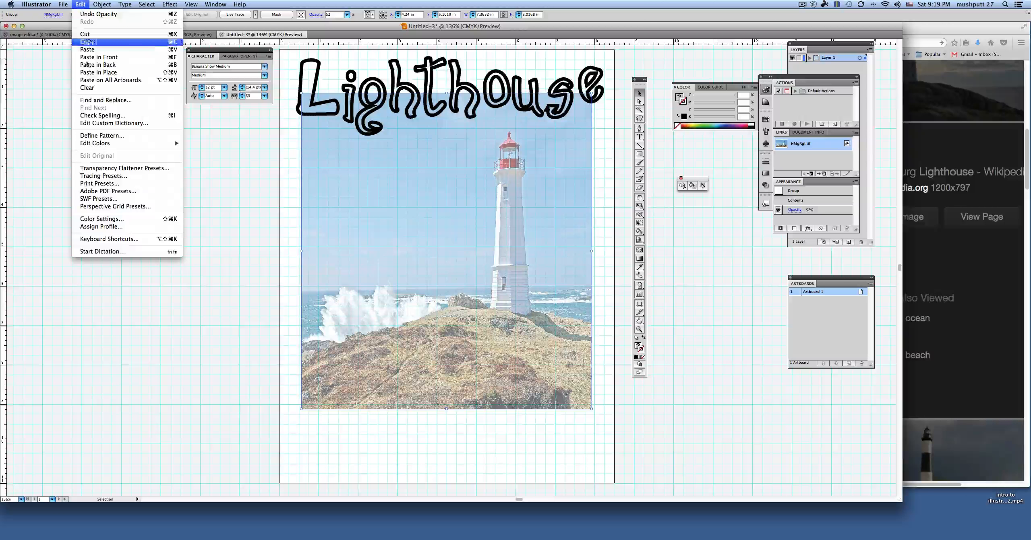
{"action": "mouse_move", "coordinate": [101, 145]}
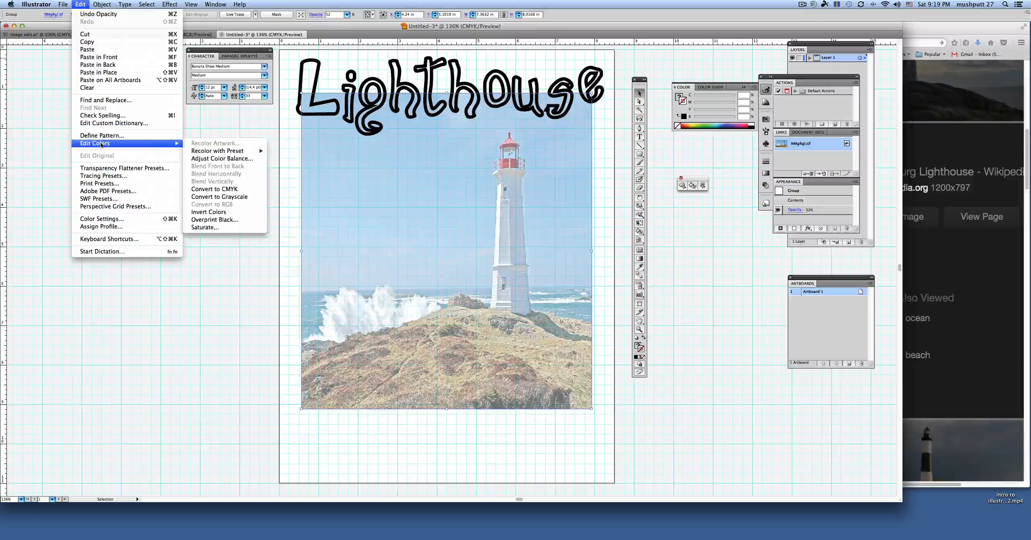
{"action": "left_click", "coordinate": [222, 160]}
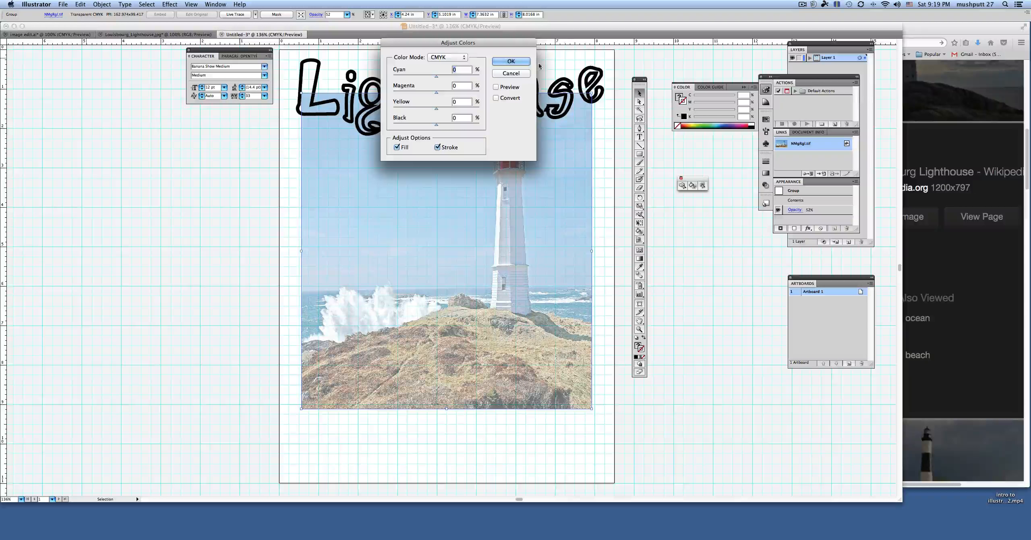
{"action": "left_click_drag", "start_coordinate": [484, 42], "coordinate": [241, 140]}
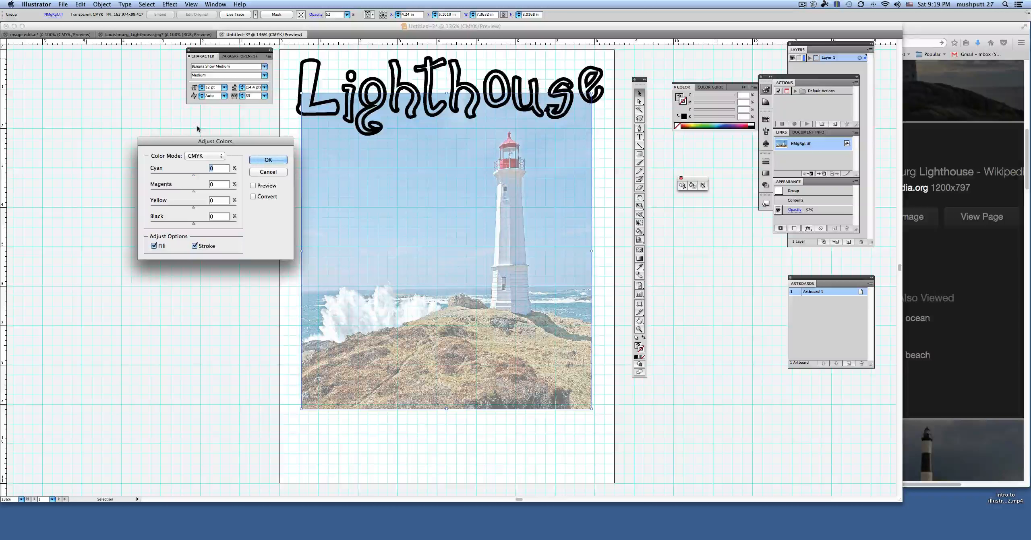
{"action": "left_click", "coordinate": [252, 196]}
{"action": "left_click", "coordinate": [253, 186]}
{"action": "mouse_move", "coordinate": [193, 175]}
{"action": "left_mouse_down"}
{"action": "mouse_move", "coordinate": [173, 180]}
{"action": "mouse_move", "coordinate": [200, 191]}
{"action": "mouse_move", "coordinate": [187, 192]}
{"action": "left_mouse_up"}
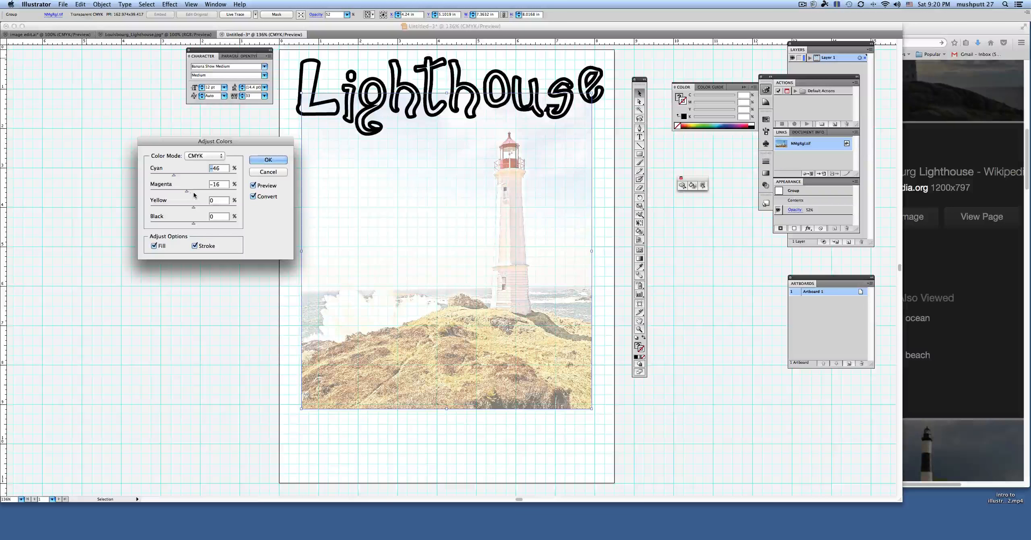
{"action": "left_click", "coordinate": [268, 160]}
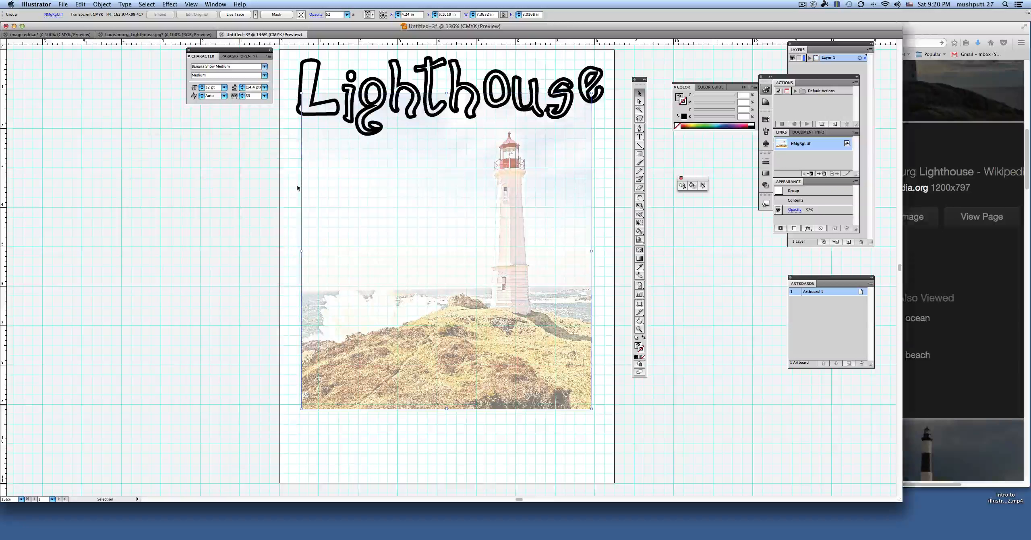
{"action": "left_click", "coordinate": [617, 224]}
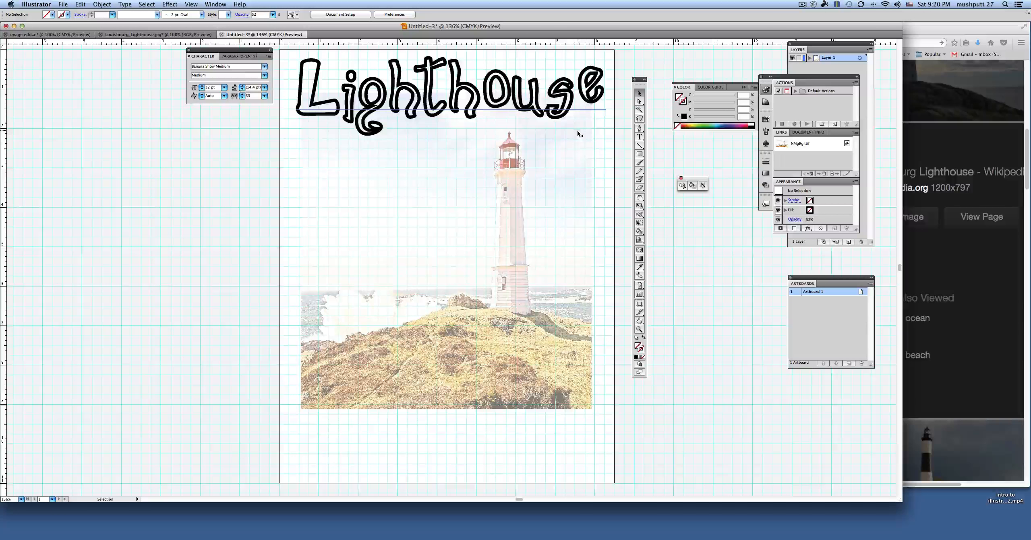
Step: Sample the pale sky color from the photo and draw an 8.5 in by about 6.02 in rectangle across the artboard's upper part
{"action": "left_click", "coordinate": [640, 268]}
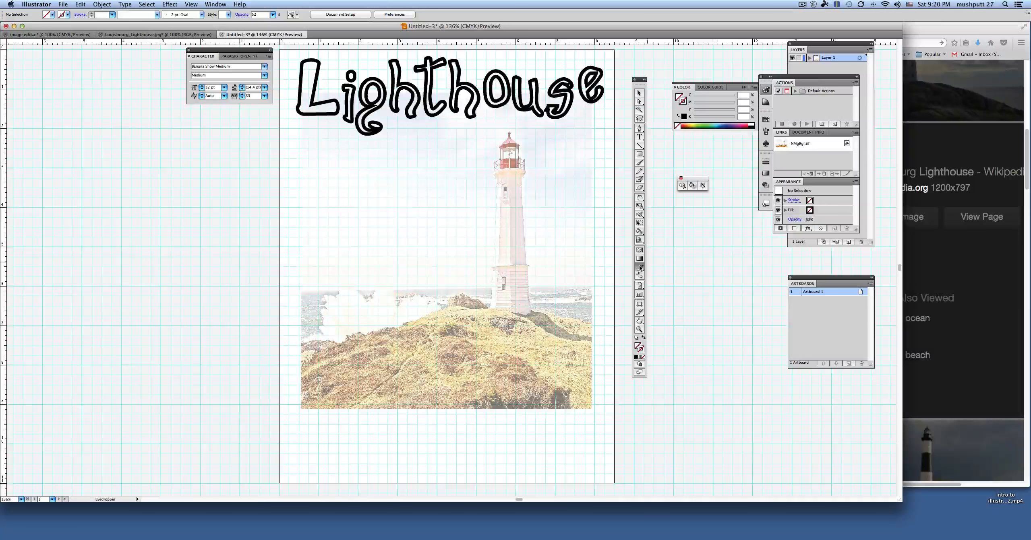
{"action": "left_click", "coordinate": [589, 182]}
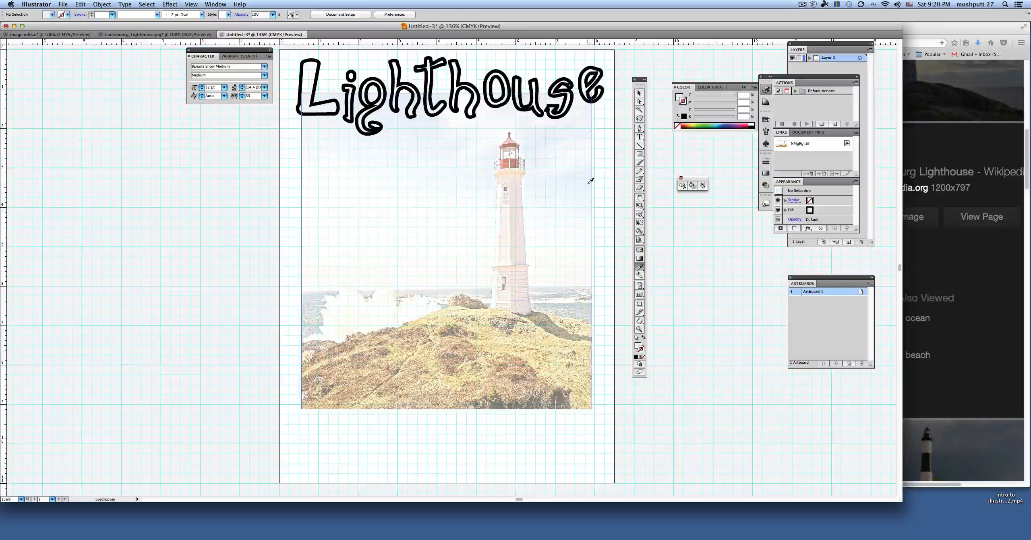
{"action": "left_click", "coordinate": [678, 98]}
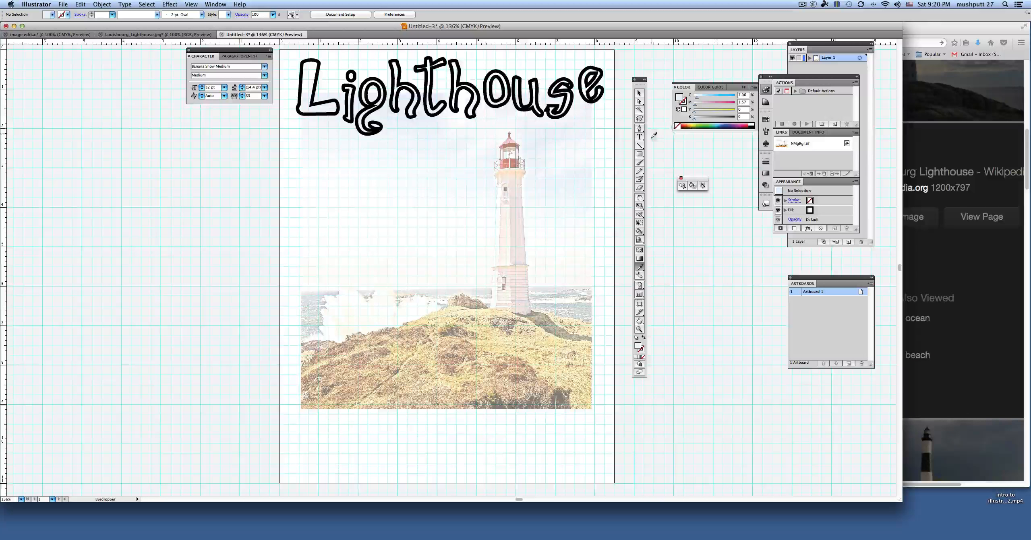
{"action": "left_click", "coordinate": [640, 154]}
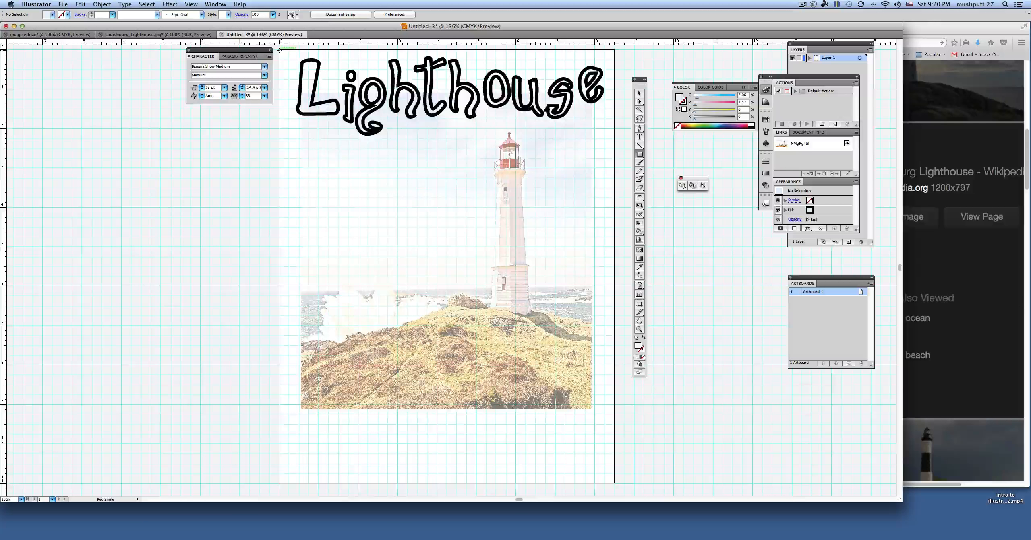
{"action": "left_click_drag", "start_coordinate": [280, 50], "coordinate": [614, 286]}
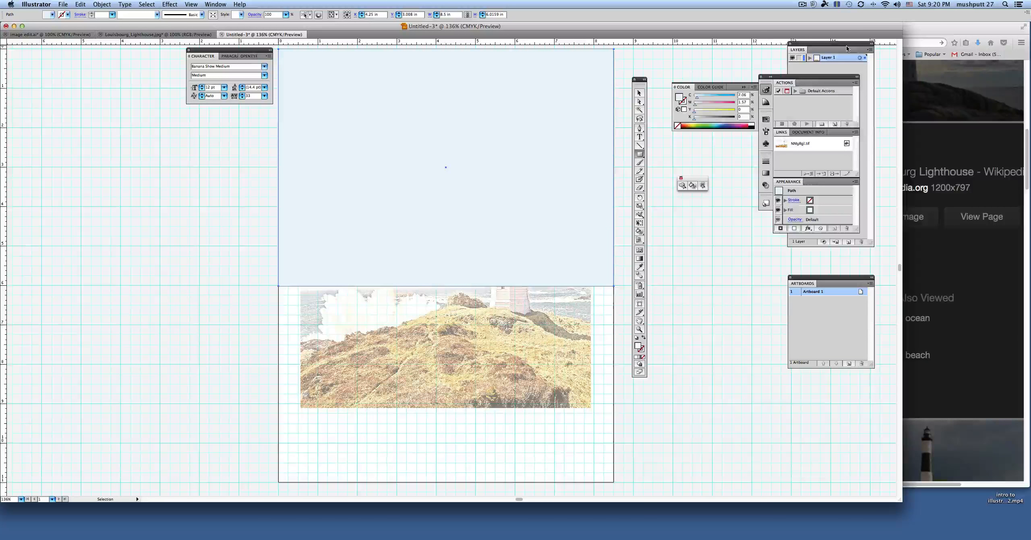
Step: Bring the layer list beside the artboard, expand Layer 1, and toggle the pale rectangle's visibility off and on to identify it
{"action": "left_click_drag", "start_coordinate": [846, 45], "coordinate": [714, 208]}
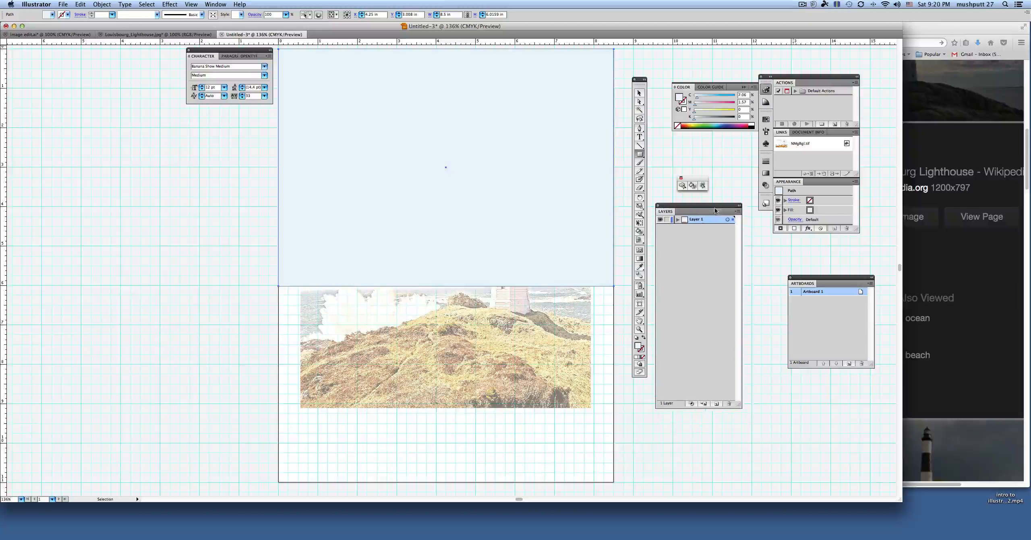
{"action": "left_click", "coordinate": [678, 221]}
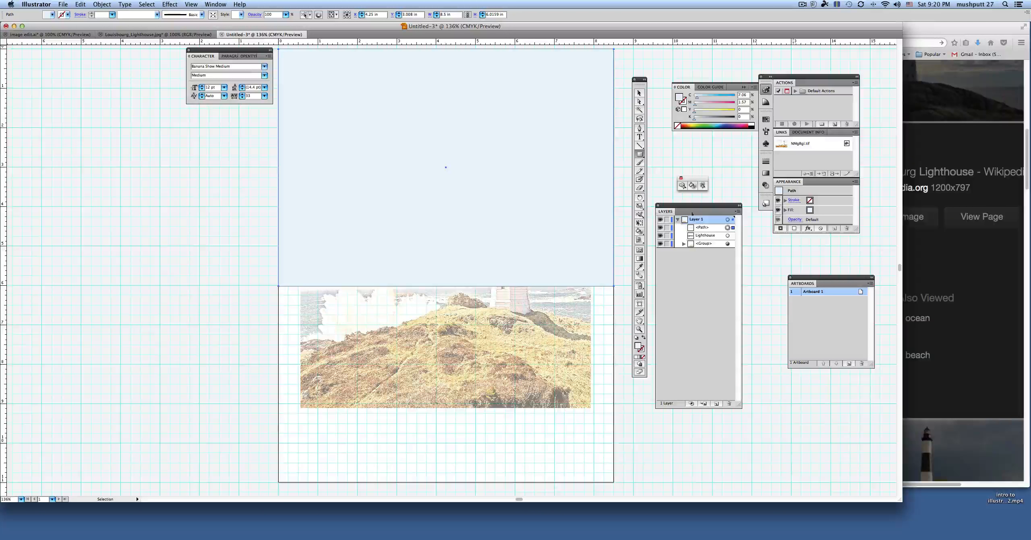
{"action": "left_click", "coordinate": [675, 228]}
{"action": "left_click", "coordinate": [661, 228]}
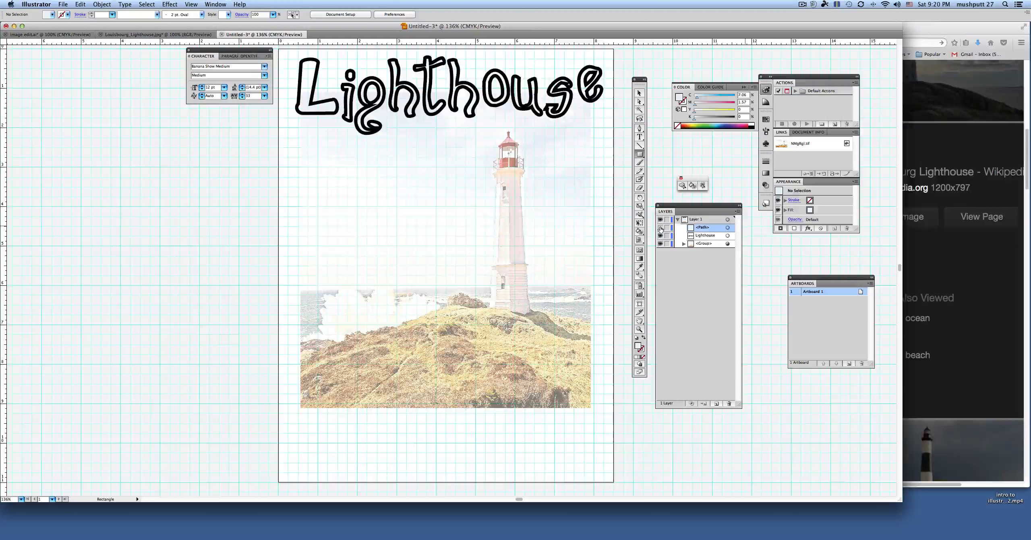
{"action": "left_click", "coordinate": [661, 228]}
{"action": "left_click", "coordinate": [661, 228]}
{"action": "left_click", "coordinate": [661, 228]}
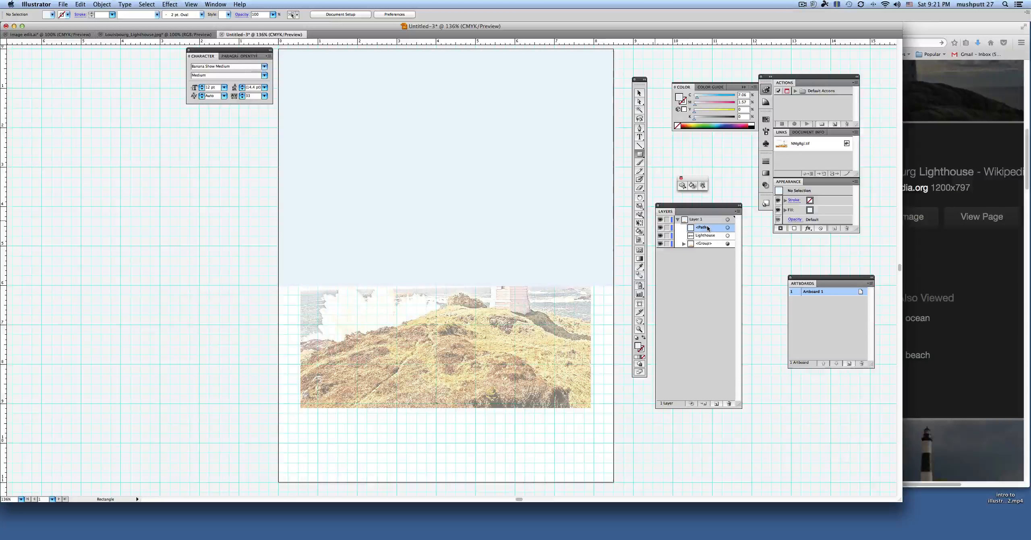
Step: Stack the pale rectangle beneath the title and the photo group, and compare the artwork with it hidden and shown
{"action": "mouse_move", "coordinate": [708, 229]}
{"action": "left_mouse_down"}
{"action": "mouse_move", "coordinate": [706, 248]}
{"action": "mouse_move", "coordinate": [692, 239]}
{"action": "left_mouse_up"}
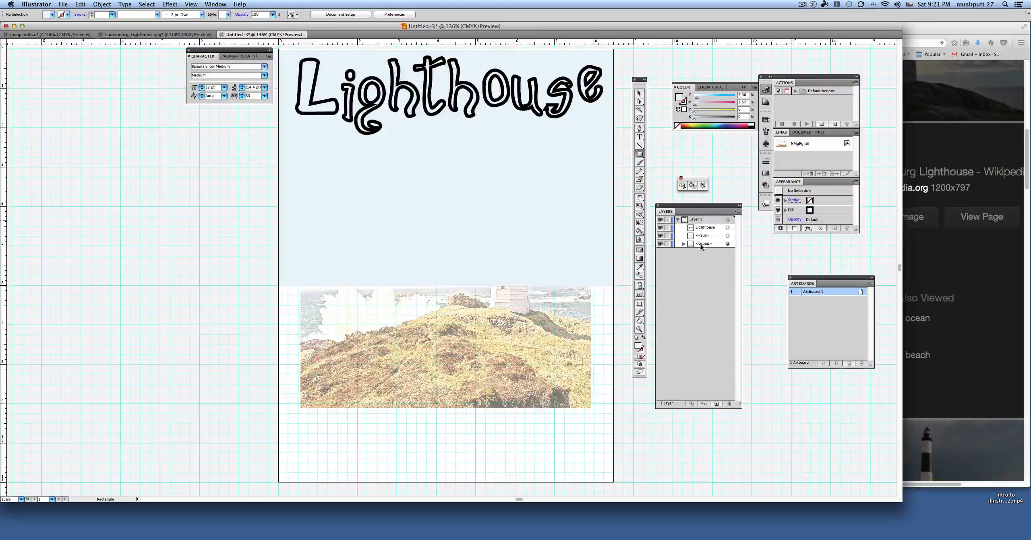
{"action": "left_click_drag", "start_coordinate": [706, 244], "coordinate": [702, 235]}
{"action": "left_click", "coordinate": [660, 244]}
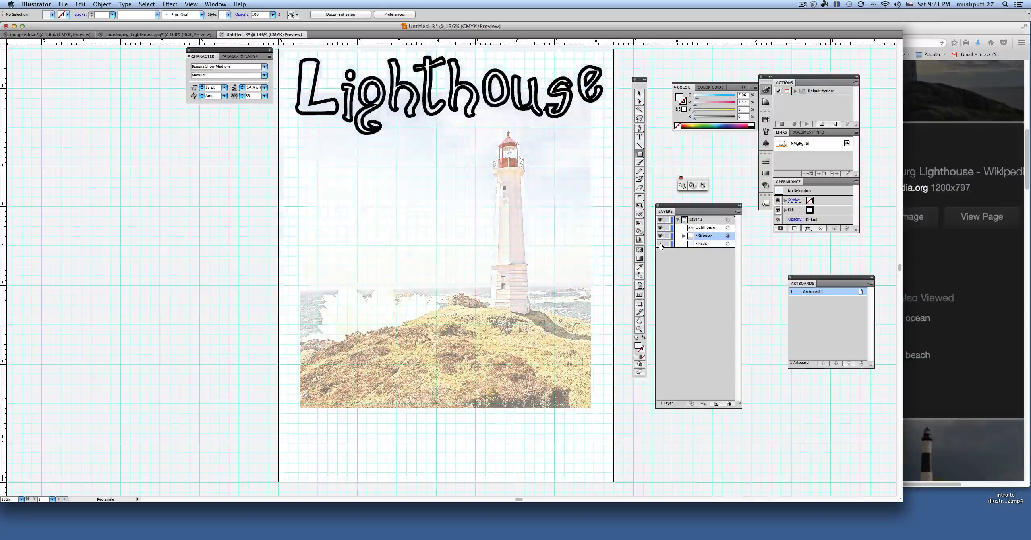
{"action": "left_click", "coordinate": [661, 244]}
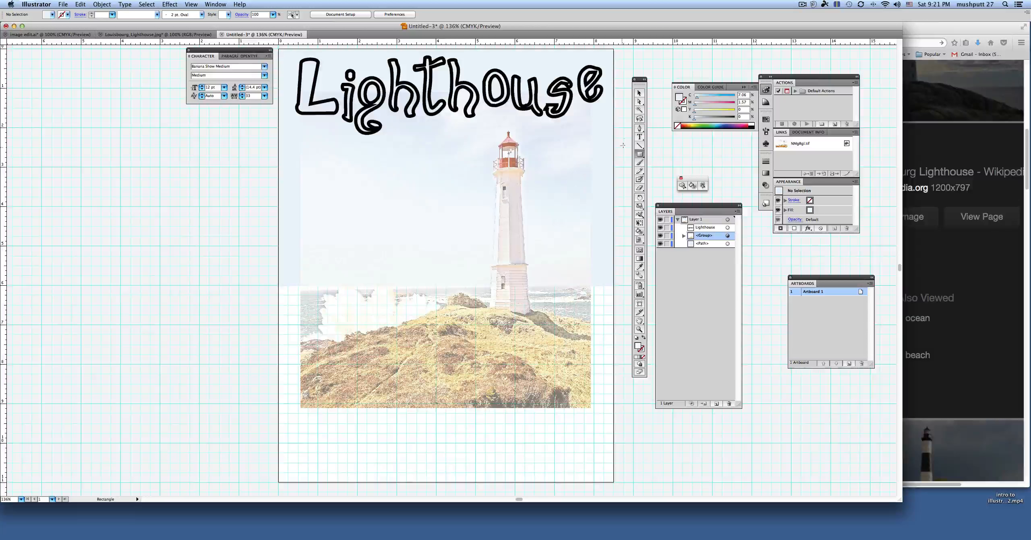
Step: Sample the gray sea color from the photo's edge and draw an 8.5 in by about 0.93 in rectangle directly below the pale sky rectangle
{"action": "left_click", "coordinate": [639, 93]}
{"action": "left_click", "coordinate": [639, 267]}
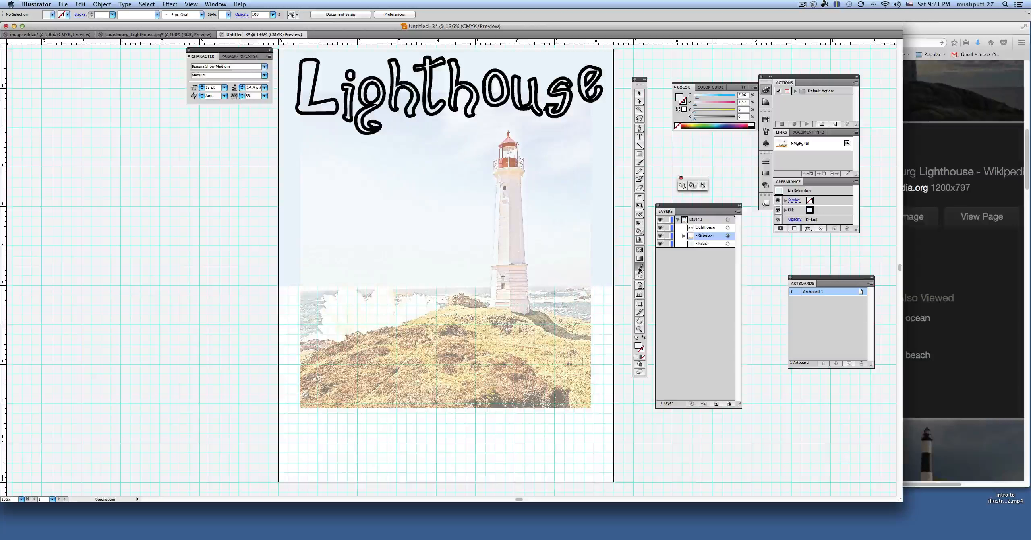
{"action": "left_click", "coordinate": [591, 302]}
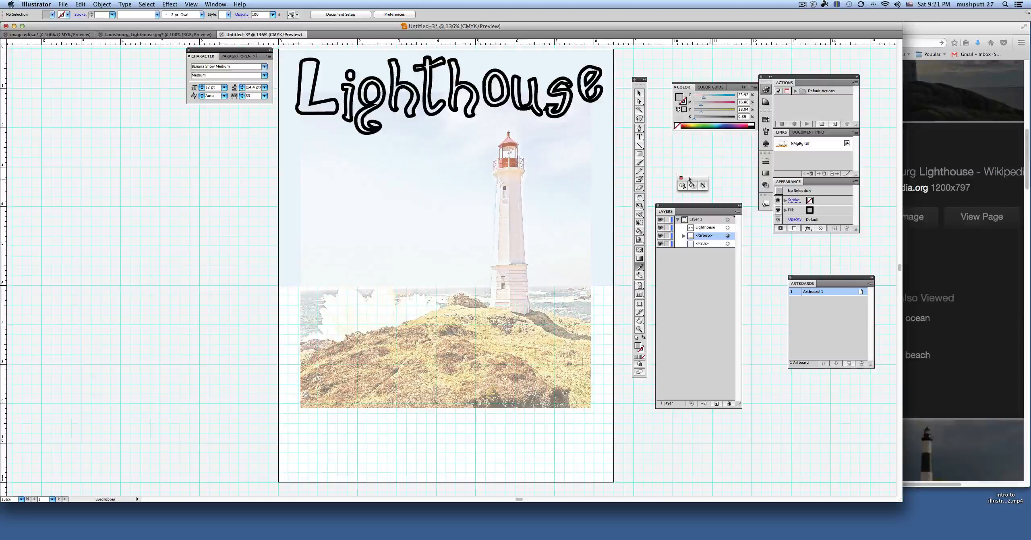
{"action": "left_click", "coordinate": [640, 155]}
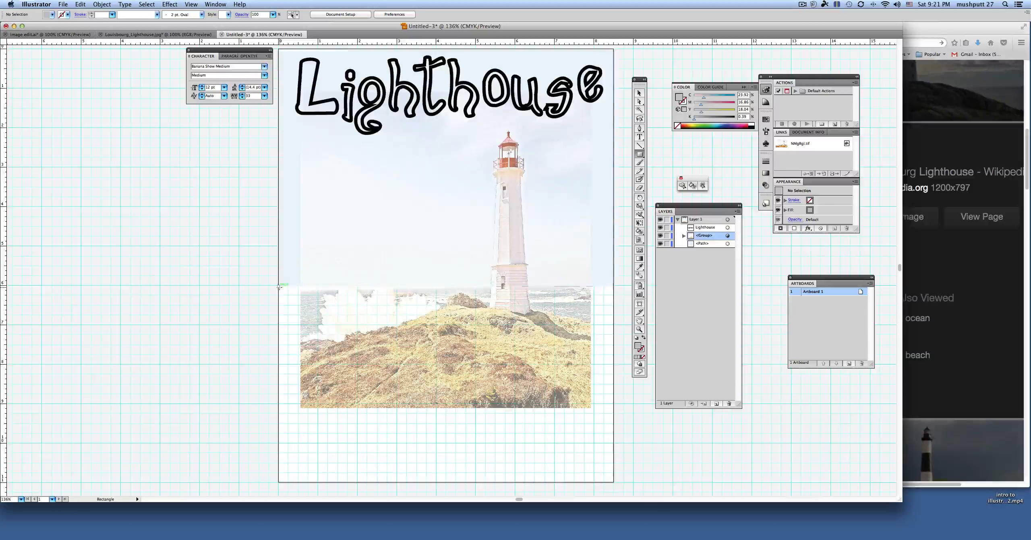
{"action": "left_click_drag", "start_coordinate": [278, 286], "coordinate": [612, 323]}
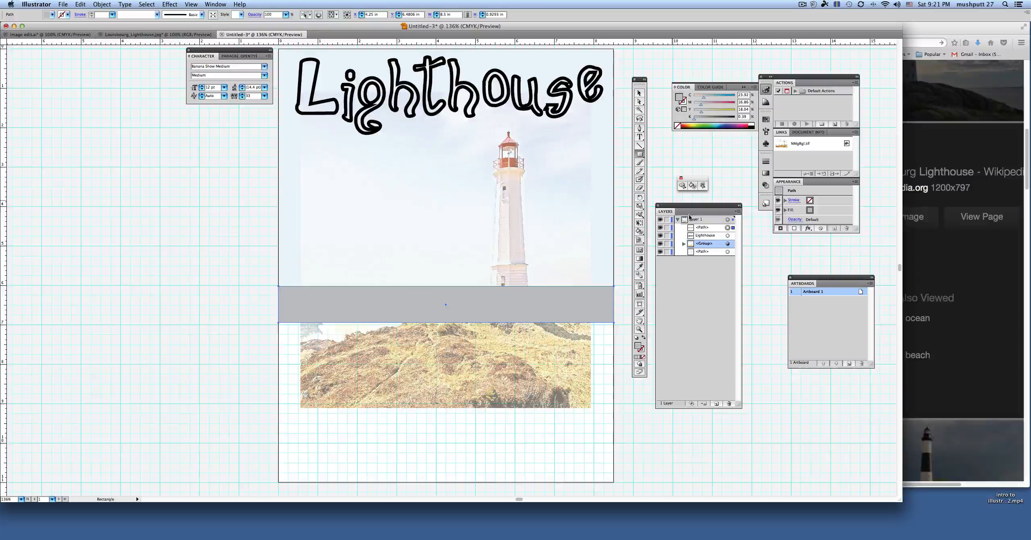
Step: Identify the gray rectangle by toggling its visibility, and stack it beneath the photo group, above the pale sky rectangle
{"action": "left_click", "coordinate": [683, 244]}
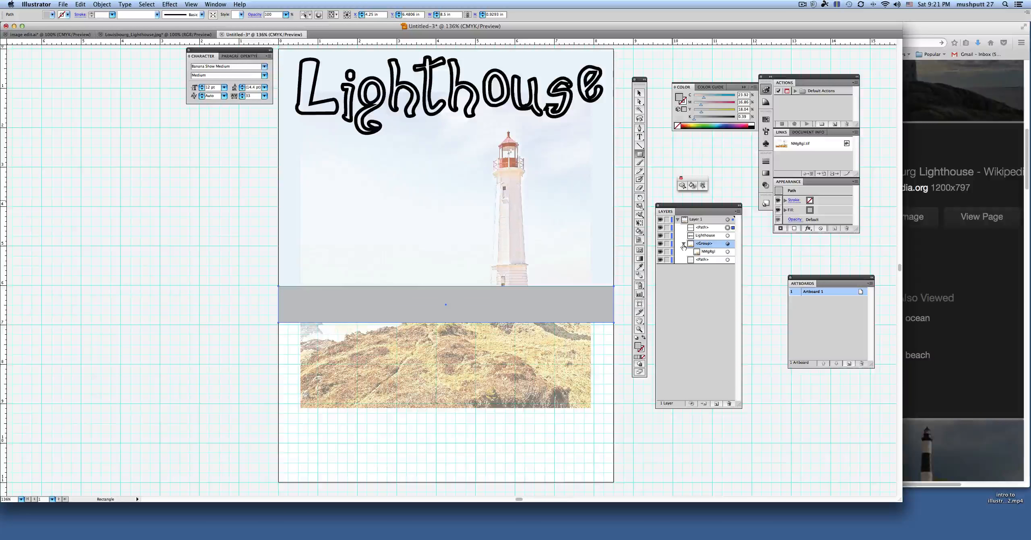
{"action": "left_click", "coordinate": [683, 244]}
{"action": "left_click", "coordinate": [660, 228]}
{"action": "left_click", "coordinate": [661, 228]}
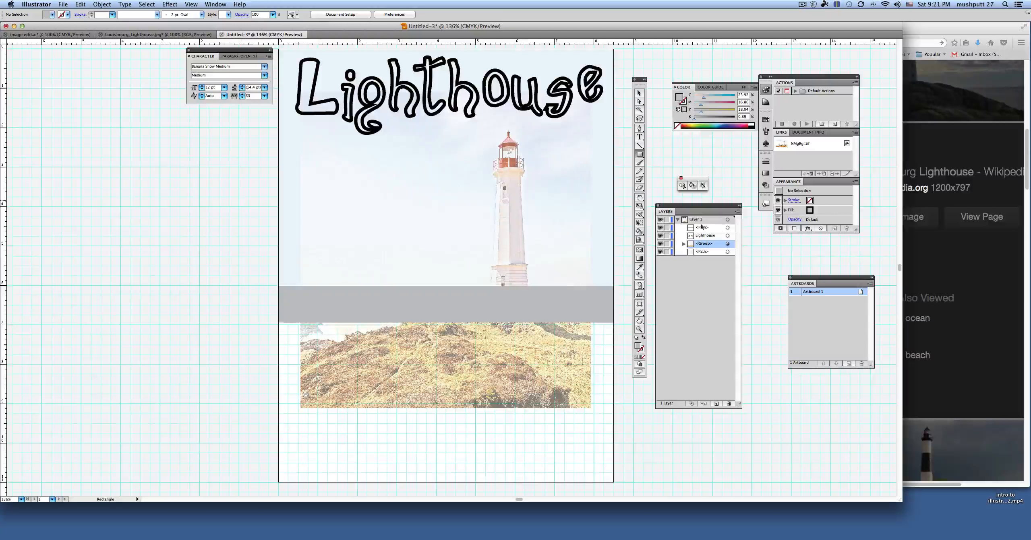
{"action": "left_click_drag", "start_coordinate": [701, 227], "coordinate": [707, 253]}
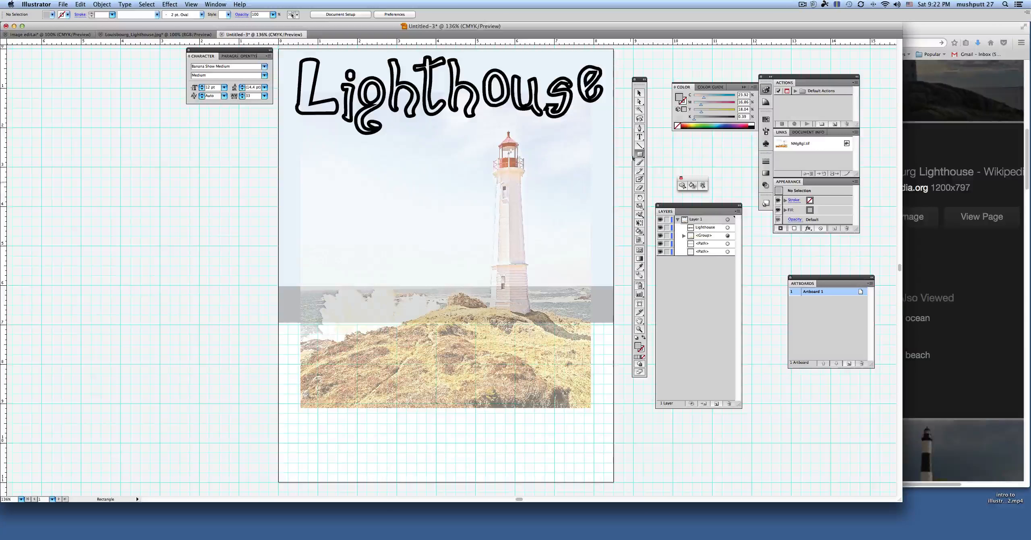
Step: Move the gray rectangle's lower-left anchor point down about 0.5 in to slant its bottom edge, and deselect it
{"action": "left_click", "coordinate": [638, 103]}
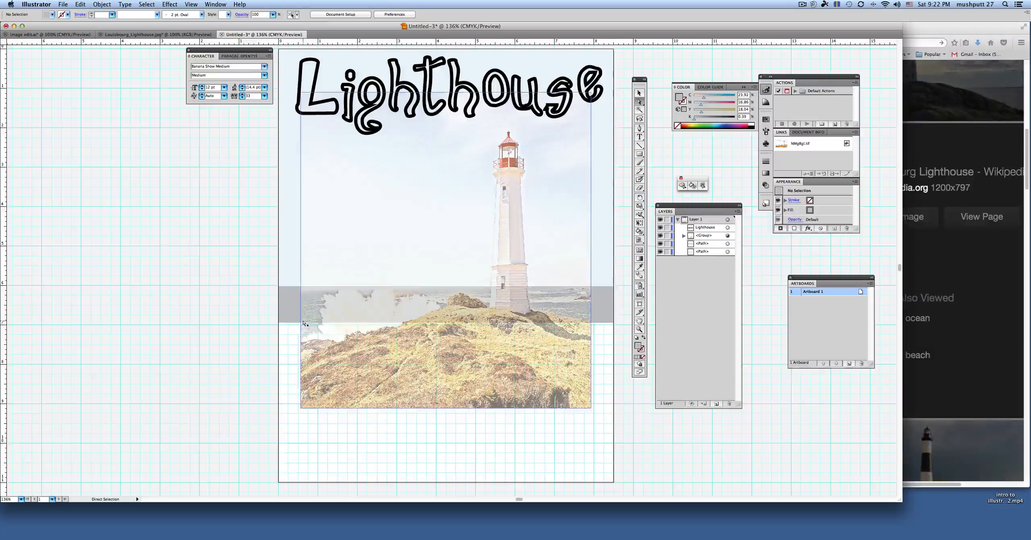
{"action": "left_click", "coordinate": [280, 324]}
{"action": "left_click", "coordinate": [280, 324]}
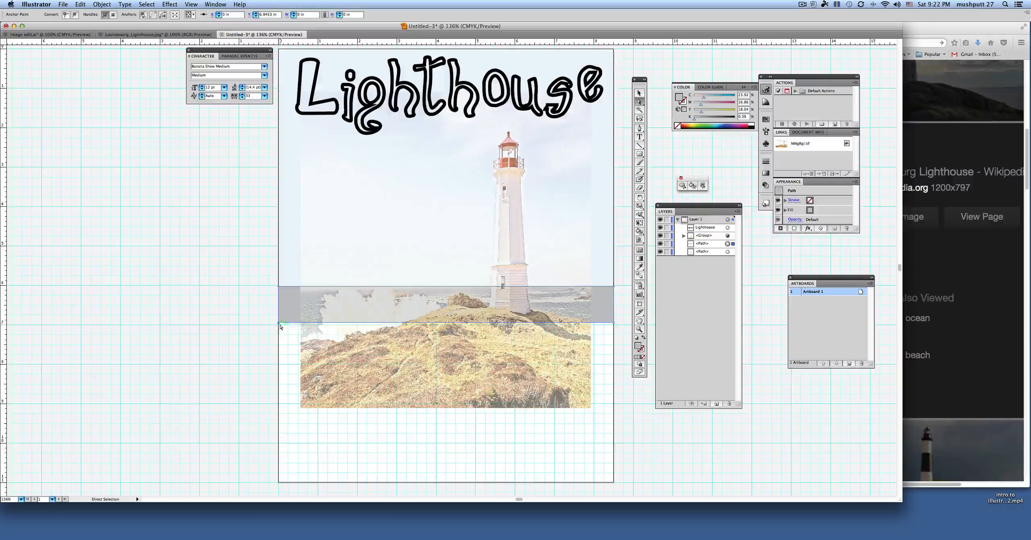
{"action": "left_click_drag", "start_coordinate": [279, 325], "coordinate": [278, 345]}
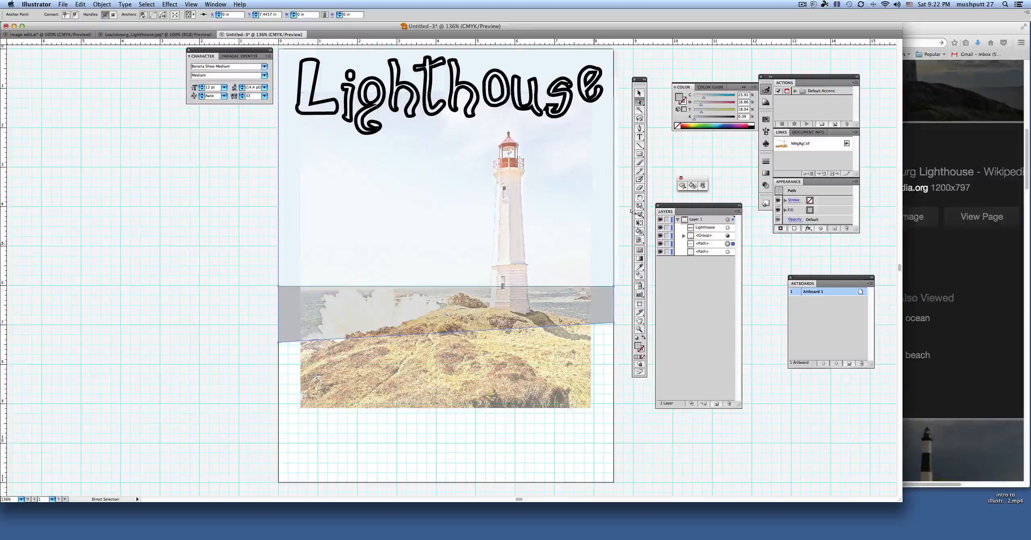
{"action": "left_click", "coordinate": [659, 105]}
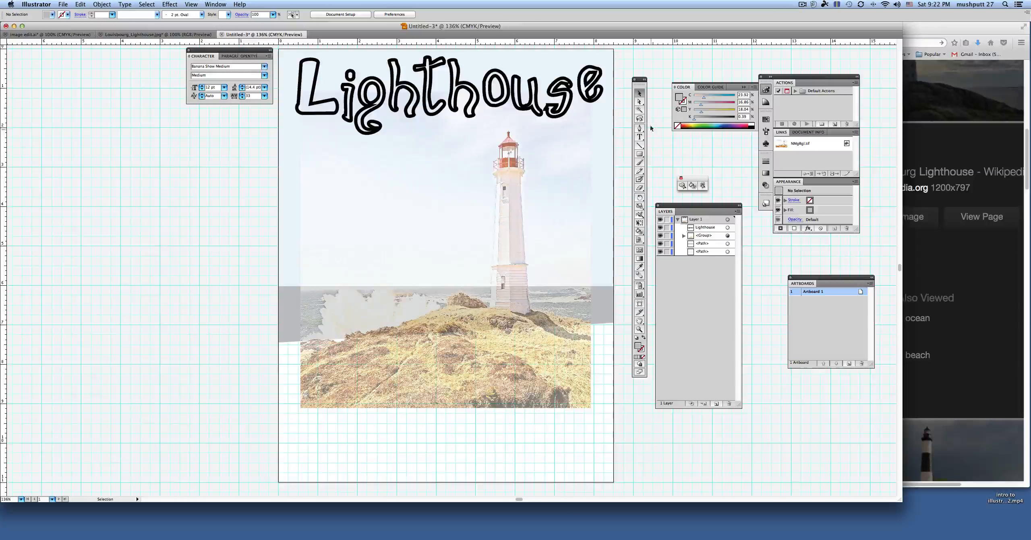
Step: Draw an 8.5 in by about 4.05 in rectangle in the photo's golden grass color across the lower artboard and stack it beneath everything
{"action": "left_click", "coordinate": [639, 267]}
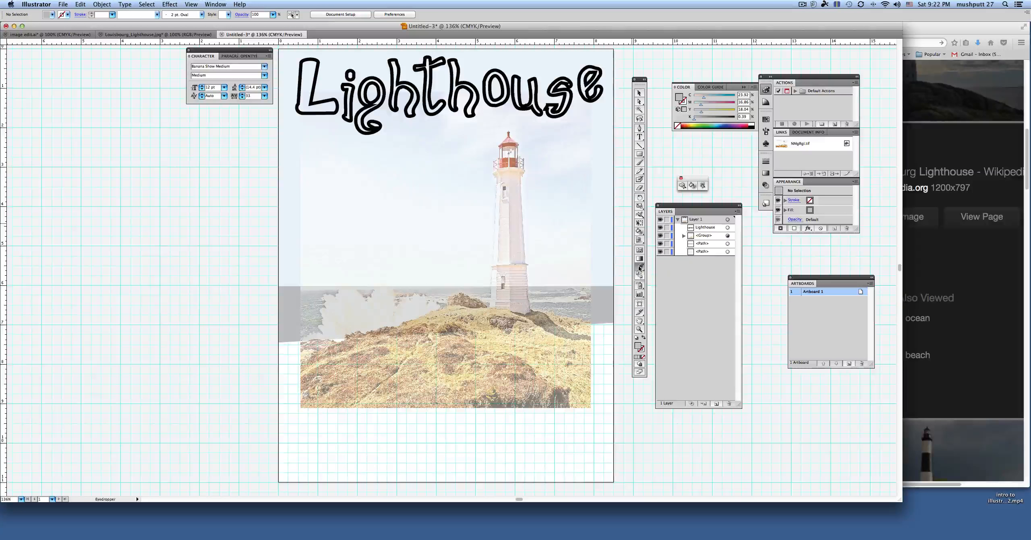
{"action": "left_click", "coordinate": [592, 343]}
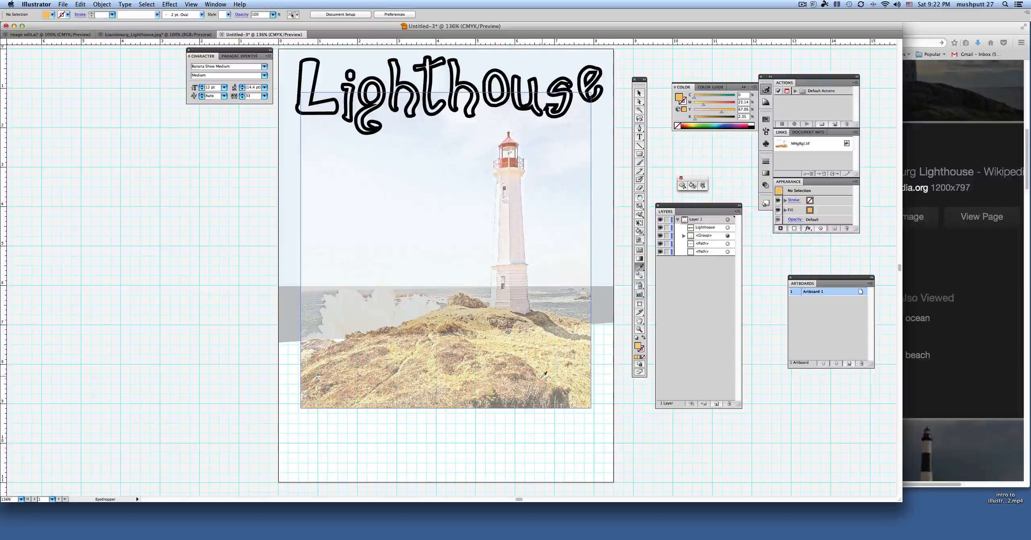
{"action": "left_click", "coordinate": [590, 402]}
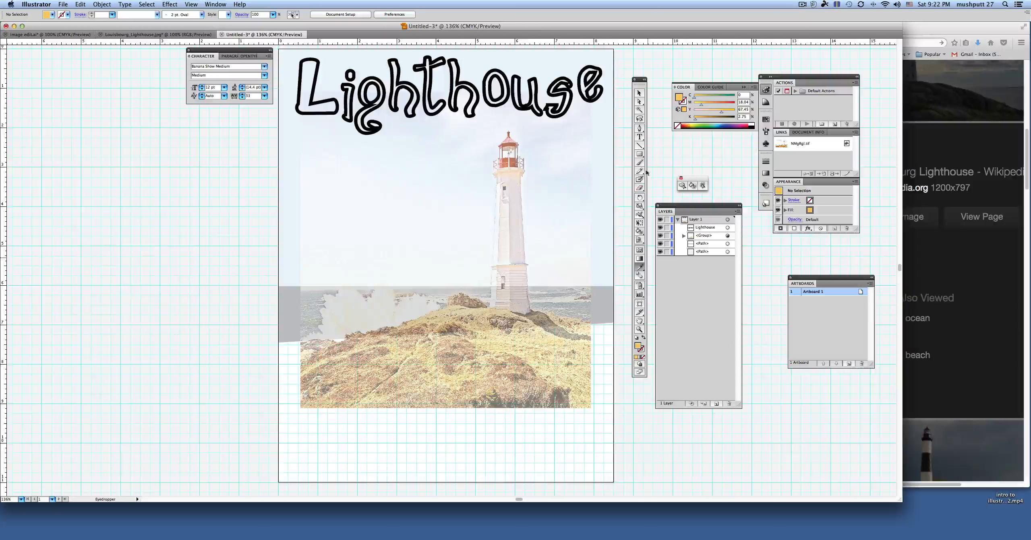
{"action": "left_click", "coordinate": [640, 154]}
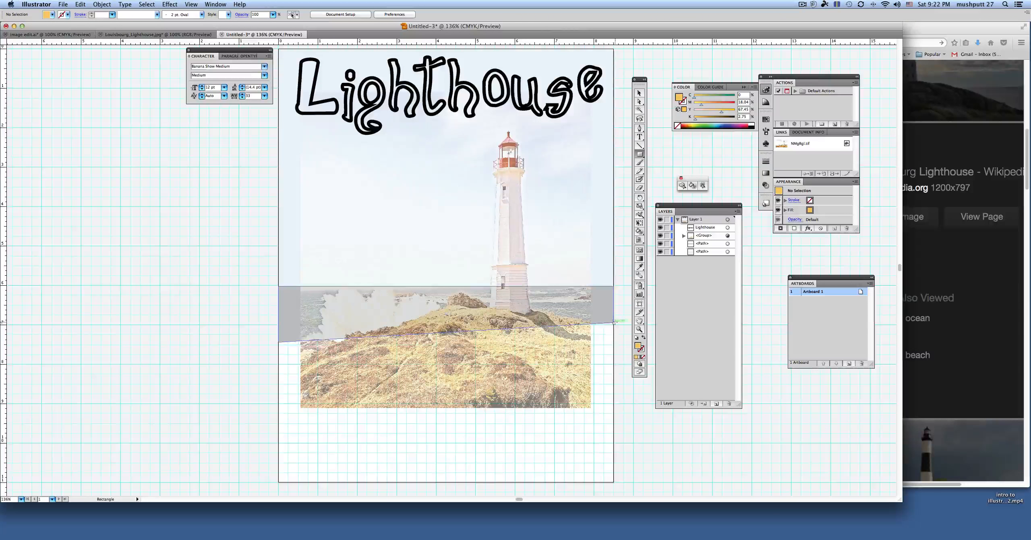
{"action": "left_click_drag", "start_coordinate": [613, 323], "coordinate": [278, 482]}
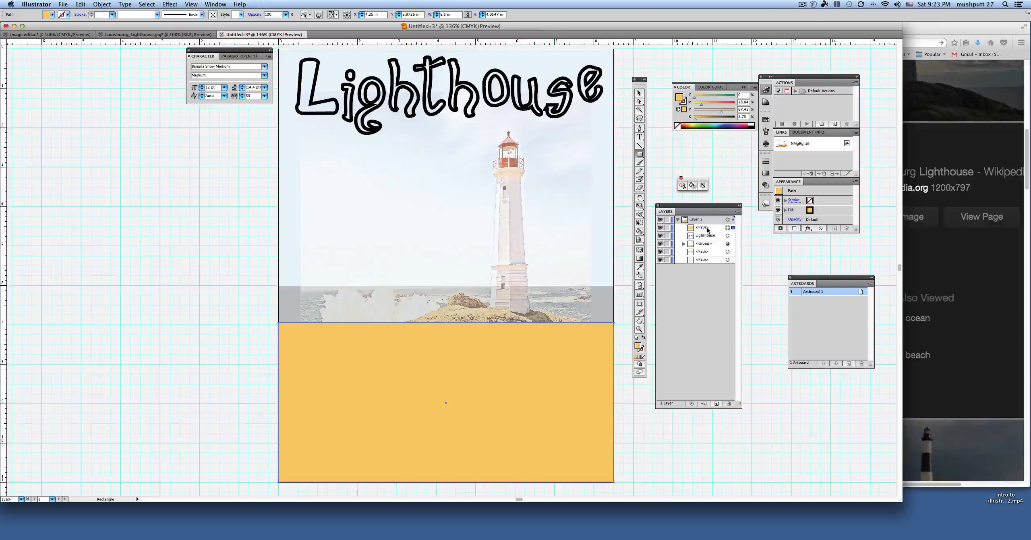
{"action": "left_click_drag", "start_coordinate": [707, 230], "coordinate": [706, 263]}
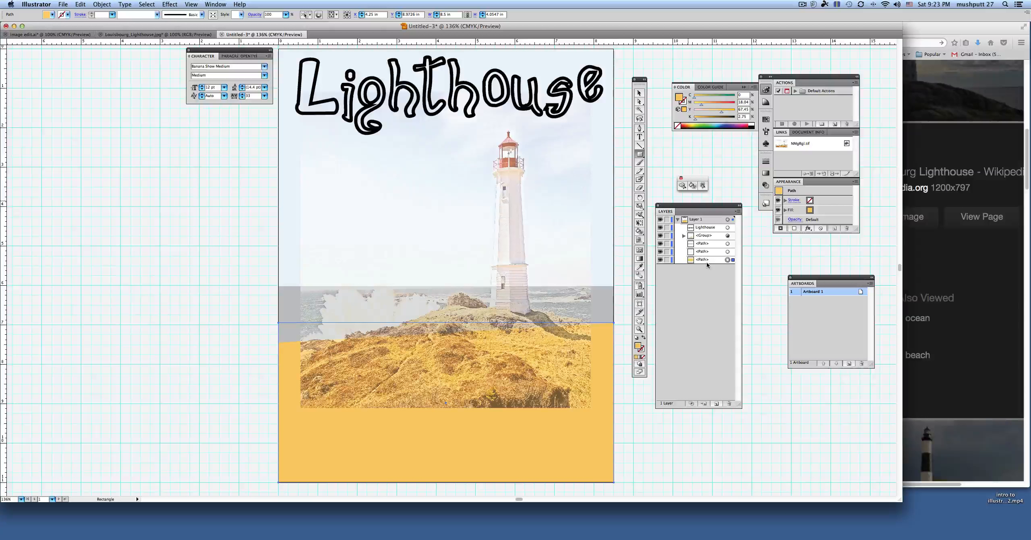
{"action": "left_click", "coordinate": [640, 94]}
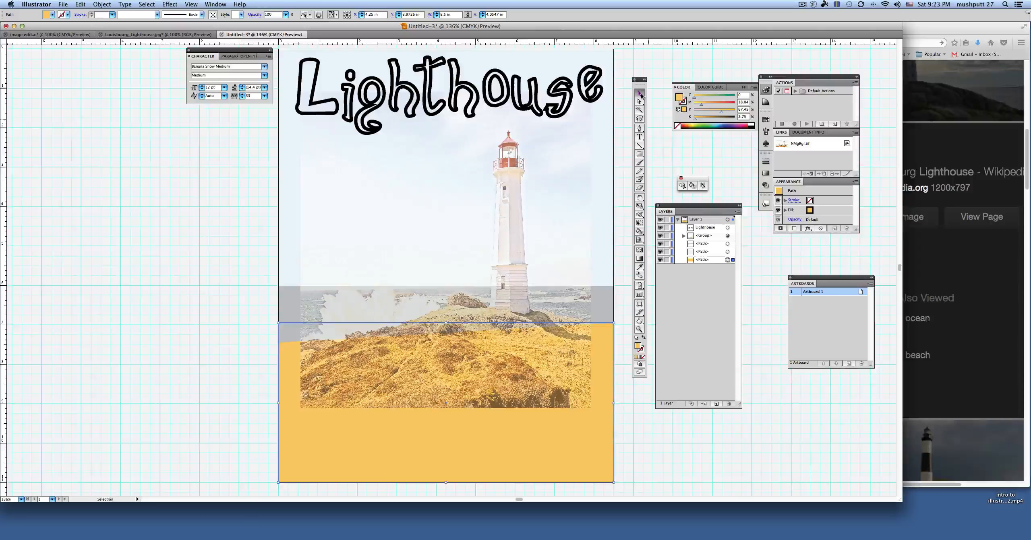
{"action": "left_click", "coordinate": [623, 239]}
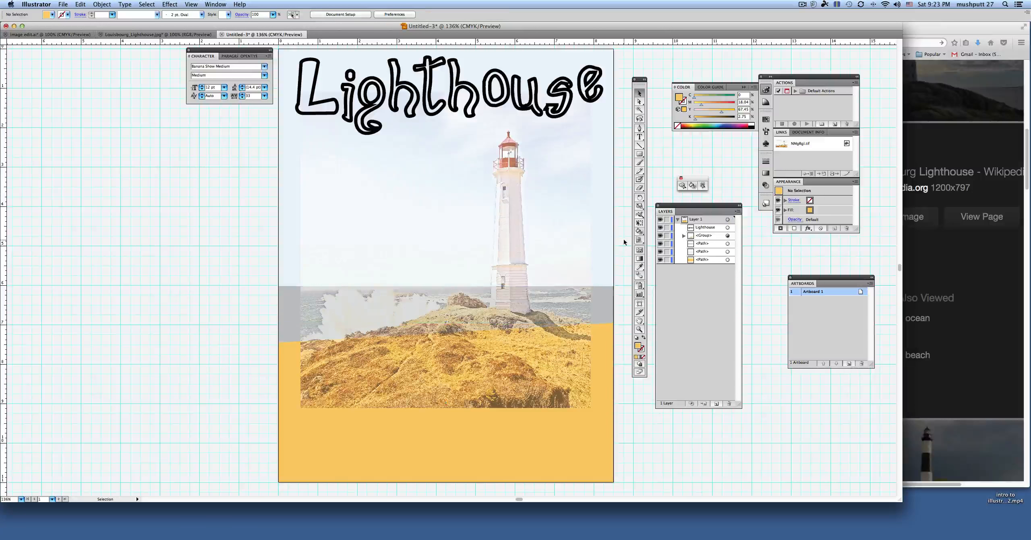
{"action": "left_click", "coordinate": [591, 451]}
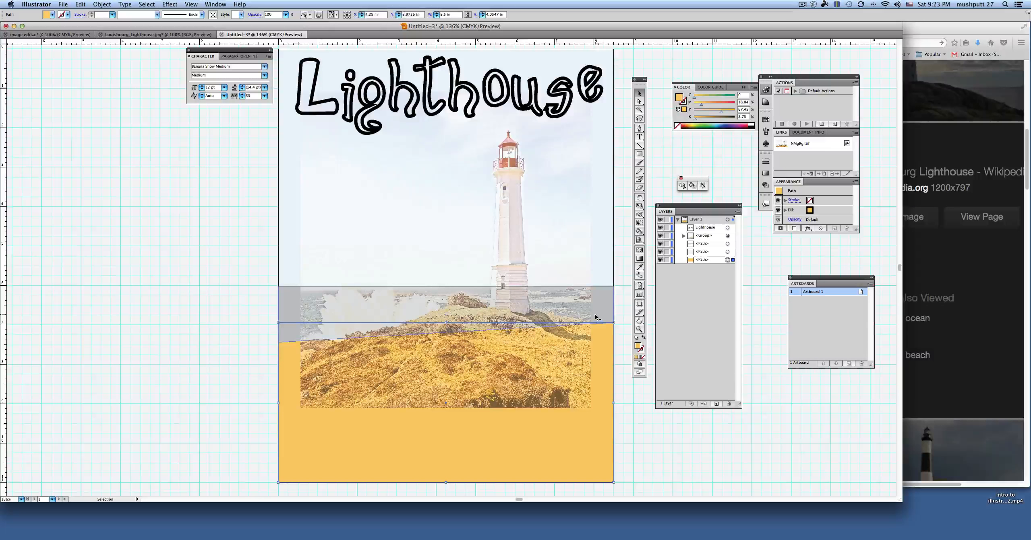
{"action": "left_click", "coordinate": [600, 307], "text": "shift"}
{"action": "left_click", "coordinate": [602, 226], "text": "shift"}
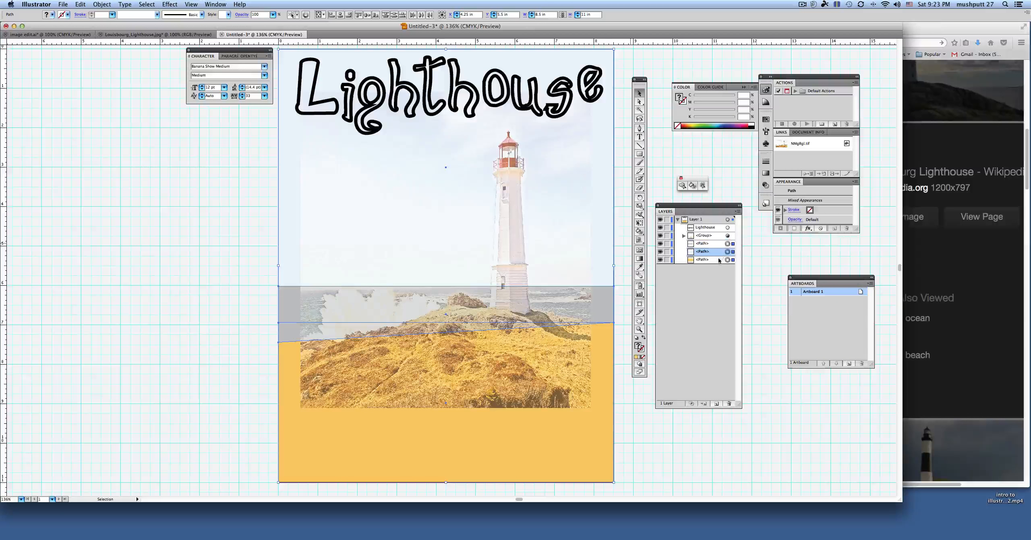
{"action": "left_click", "coordinate": [720, 260]}
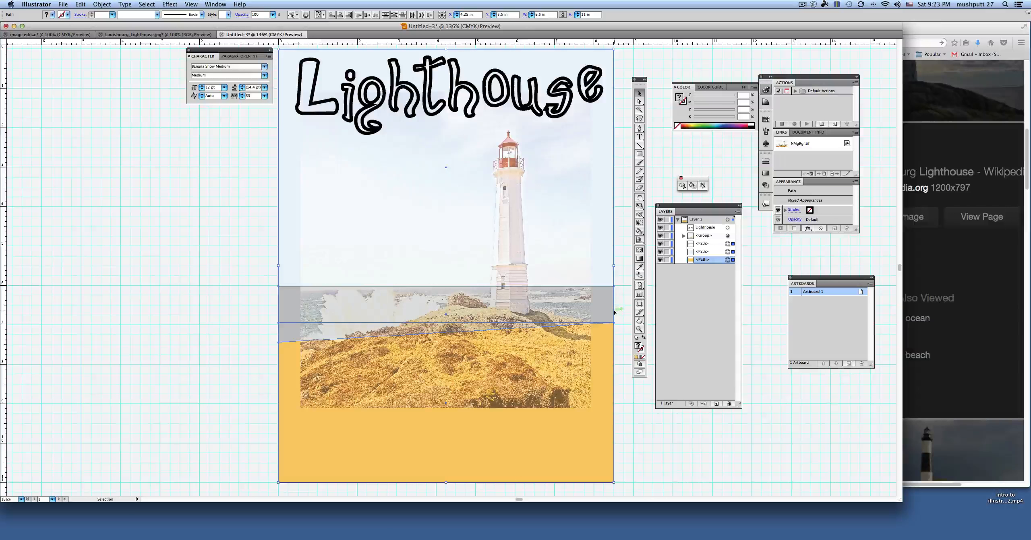
{"action": "left_click", "coordinate": [726, 279]}
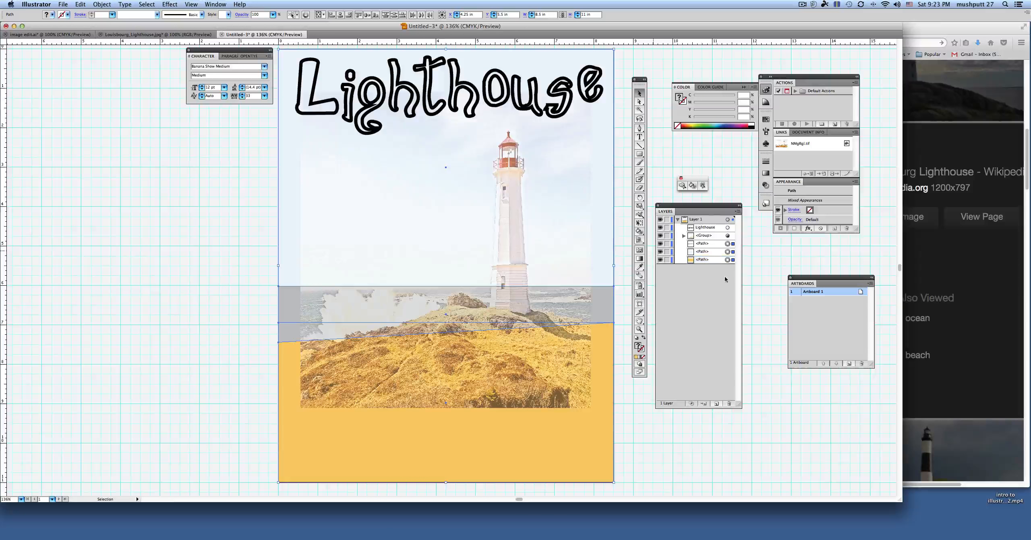
Step: Select the sky, sea and grass background rectangles together and lower their opacity to 67%
{"action": "left_click", "coordinate": [728, 252]}
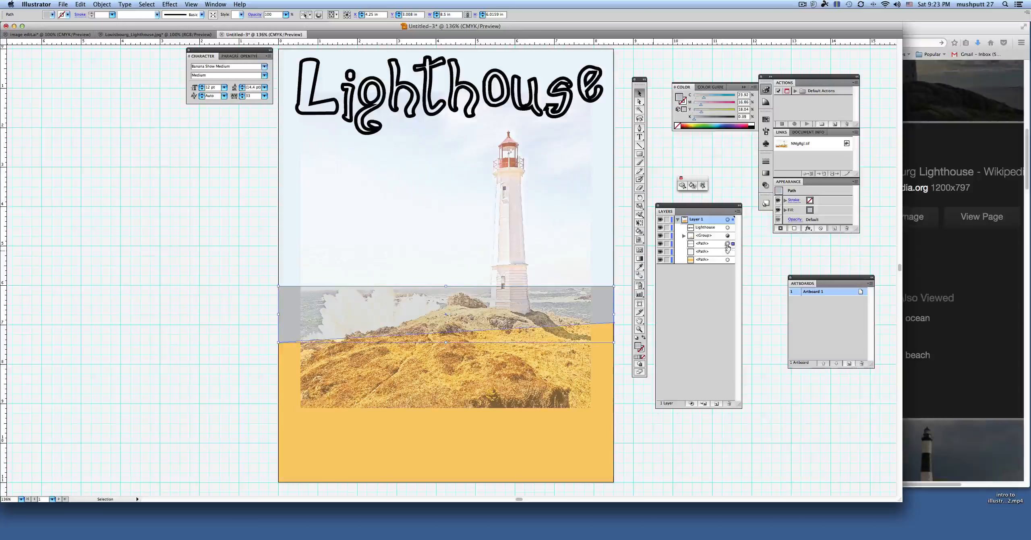
{"action": "left_click", "coordinate": [727, 244]}
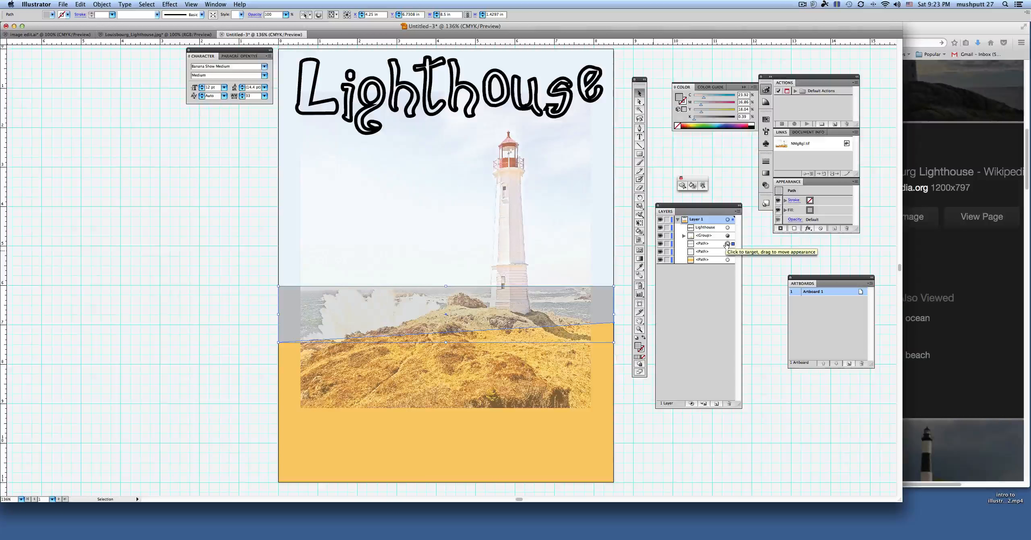
{"action": "left_click", "coordinate": [727, 251], "text": "shift"}
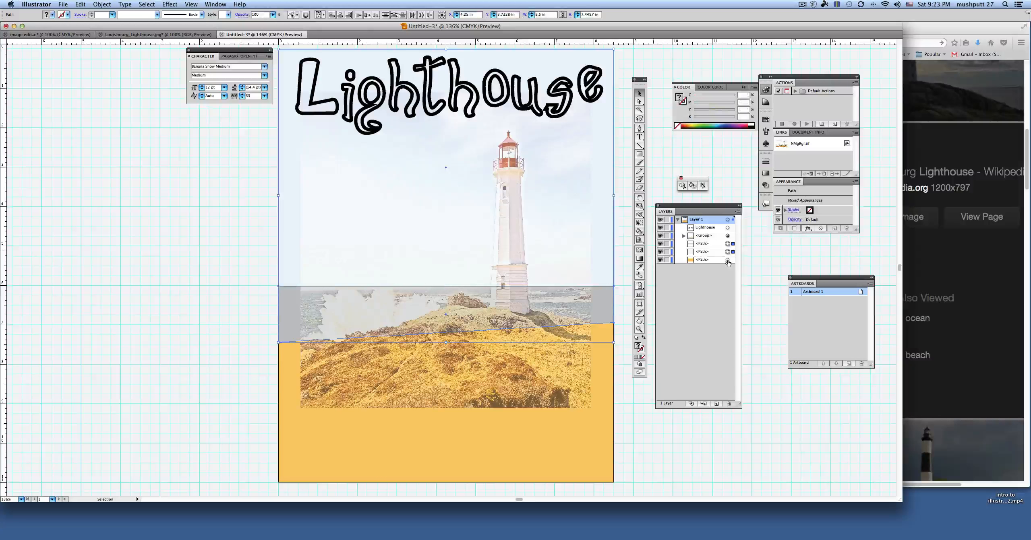
{"action": "left_click", "coordinate": [728, 260], "text": "shift"}
{"action": "left_click", "coordinate": [709, 245], "text": "shift"}
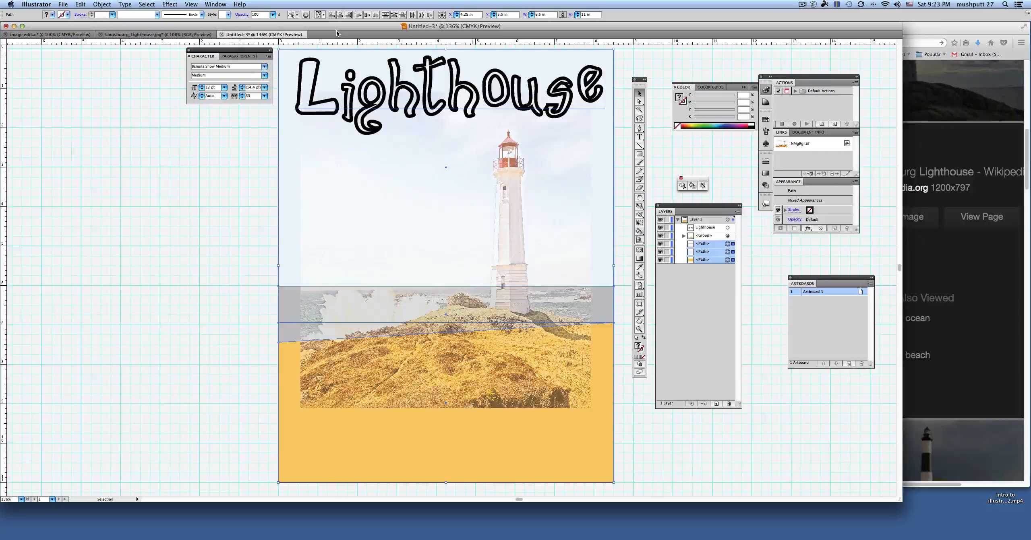
{"action": "left_click", "coordinate": [273, 14]}
{"action": "left_click_drag", "start_coordinate": [273, 24], "coordinate": [251, 26]}
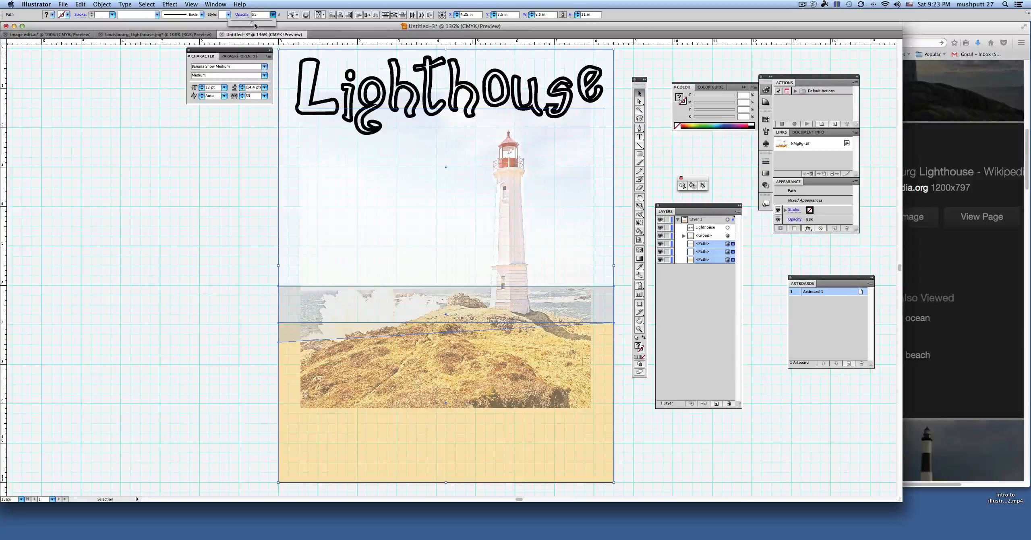
{"action": "left_click_drag", "start_coordinate": [251, 25], "coordinate": [256, 24]}
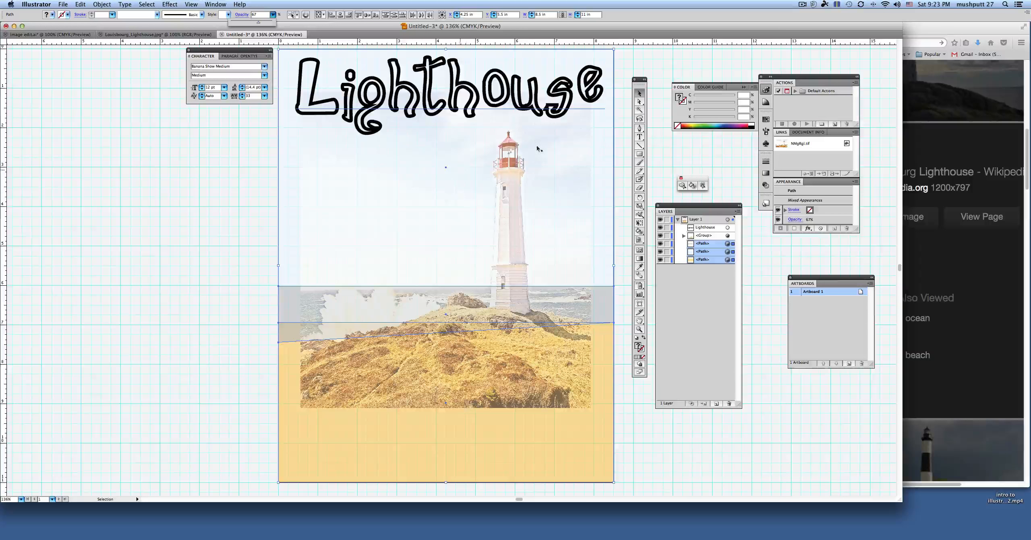
Step: Move the golden rectangle's upper-left anchor point down 0.5 in to match the gray rectangle's slanted edge, and deselect it
{"action": "left_click", "coordinate": [639, 102]}
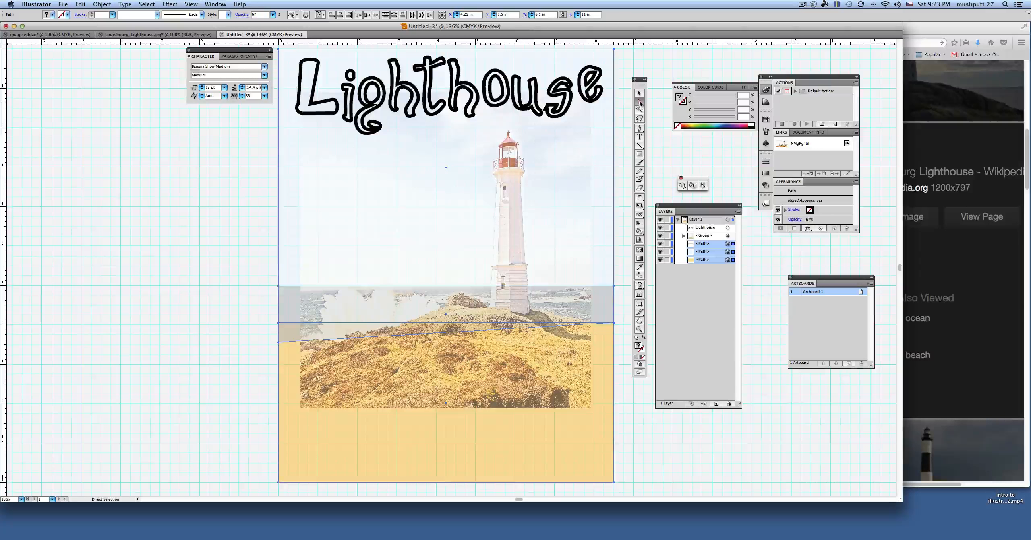
{"action": "left_click", "coordinate": [306, 342]}
{"action": "left_click", "coordinate": [264, 336]}
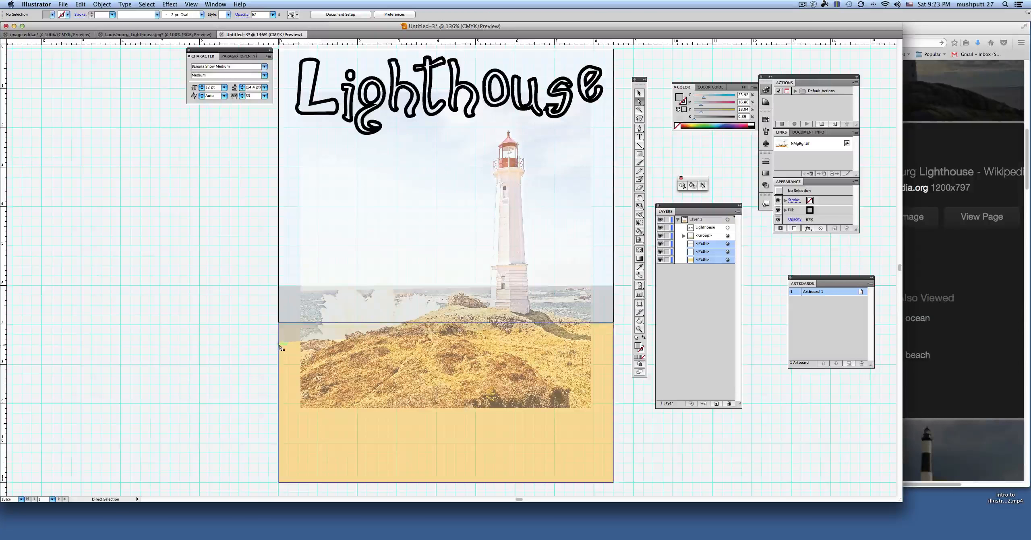
{"action": "mouse_move", "coordinate": [278, 325]}
{"action": "left_mouse_down"}
{"action": "mouse_move", "coordinate": [280, 337]}
{"action": "mouse_move", "coordinate": [277, 324]}
{"action": "left_mouse_up"}
{"action": "left_click", "coordinate": [288, 342]}
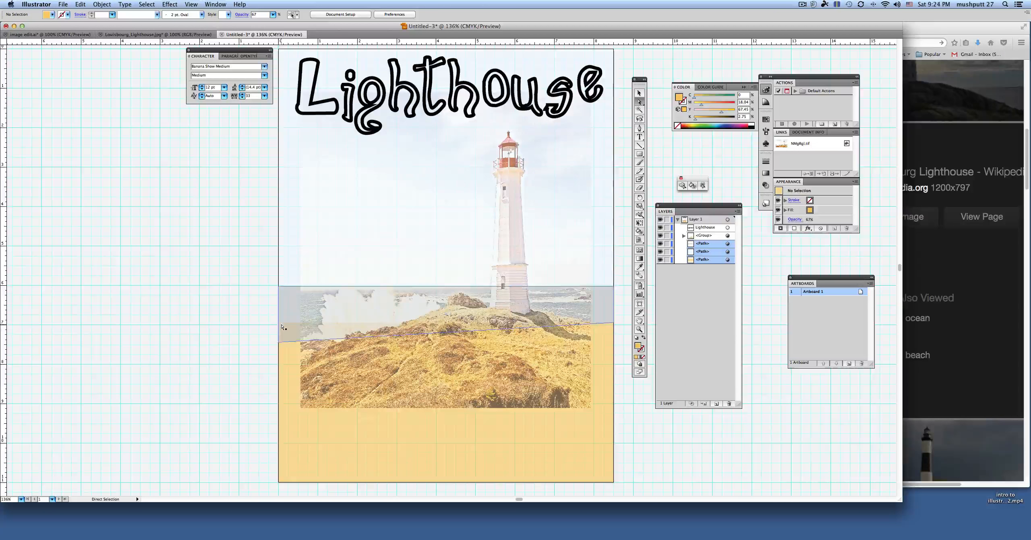
{"action": "left_click", "coordinate": [288, 342]}
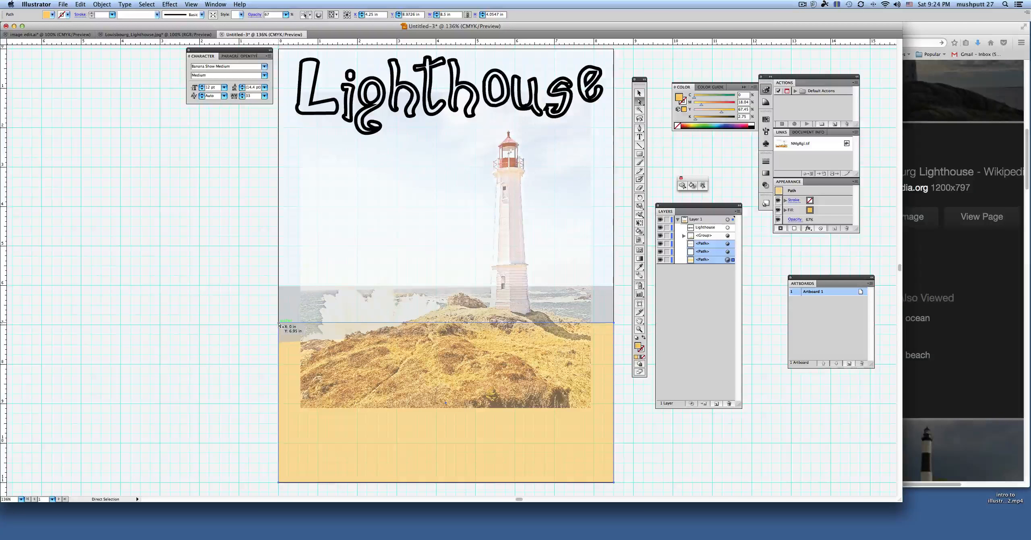
{"action": "left_click", "coordinate": [279, 324]}
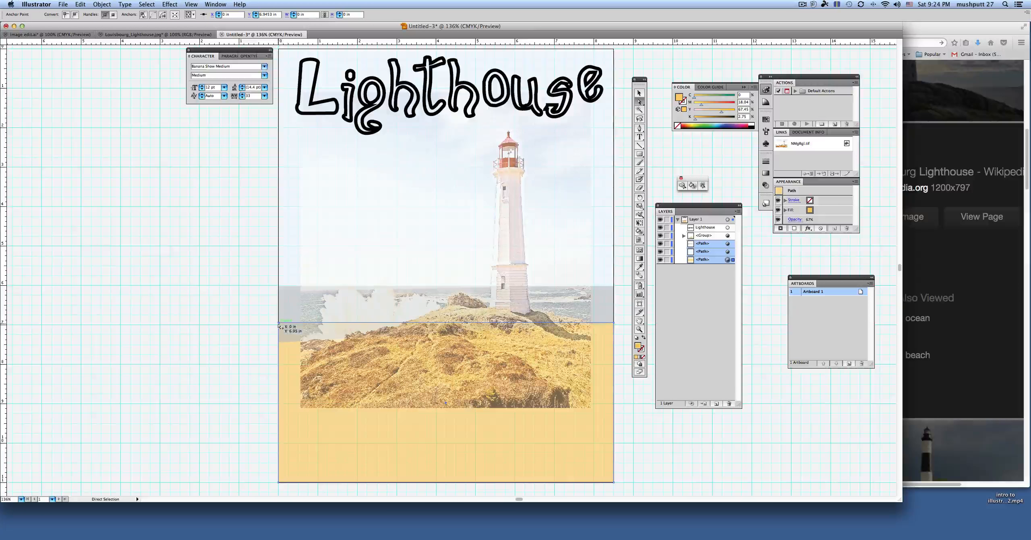
{"action": "left_click_drag", "start_coordinate": [282, 324], "coordinate": [279, 343]}
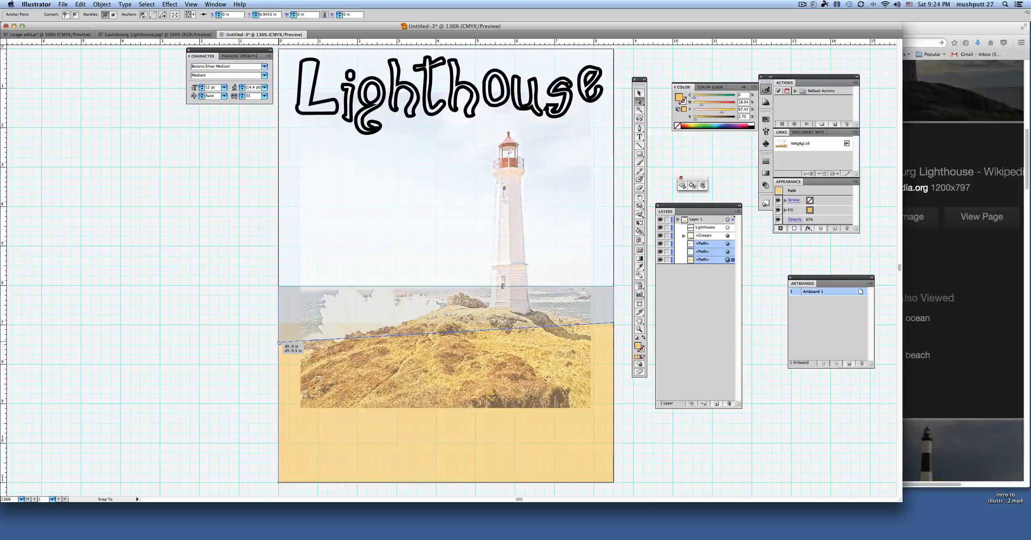
{"action": "left_click", "coordinate": [262, 346]}
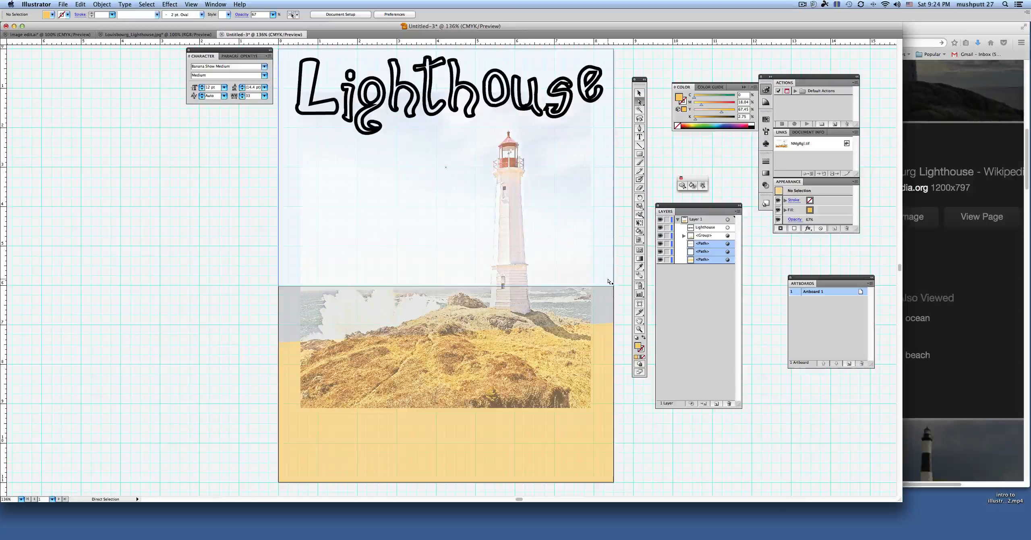
Step: Add a line of placeholder text "jhdgsajgdajsgdjhasdgfjhdasgfjhdasgfads" in the sky area beside the lighthouse, with black fill and no stroke
{"action": "left_click", "coordinate": [641, 138]}
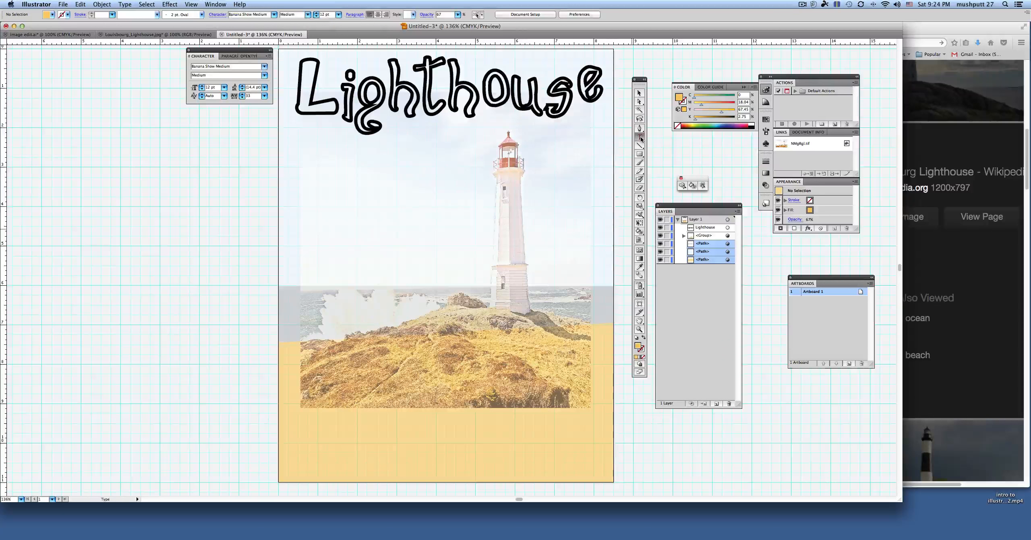
{"action": "left_click", "coordinate": [636, 338]}
{"action": "left_click", "coordinate": [643, 339]}
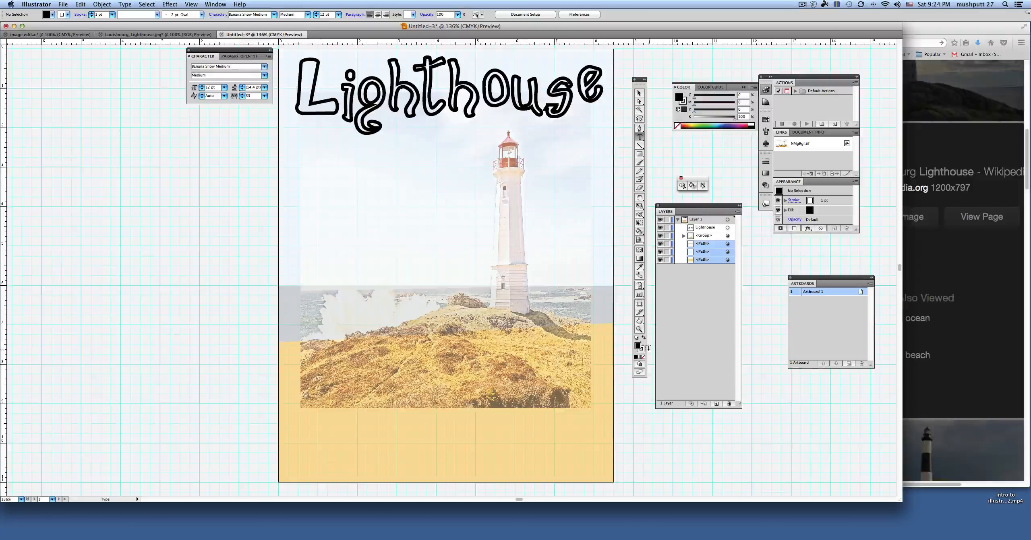
{"action": "left_click", "coordinate": [643, 358]}
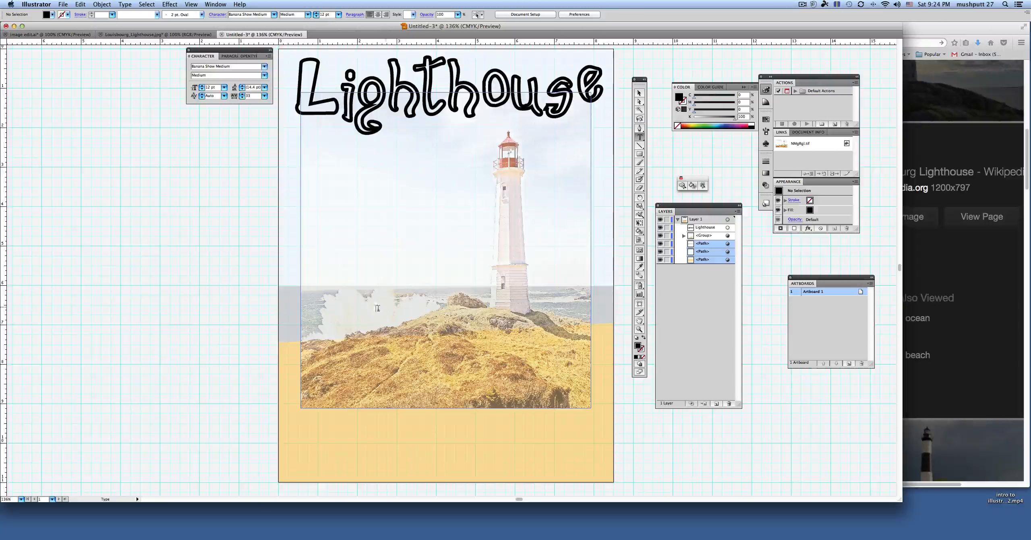
{"action": "left_click", "coordinate": [330, 180]}
{"action": "type", "text": "jhdsaiodaisodjhasdofjhdasofjhdasofads"}
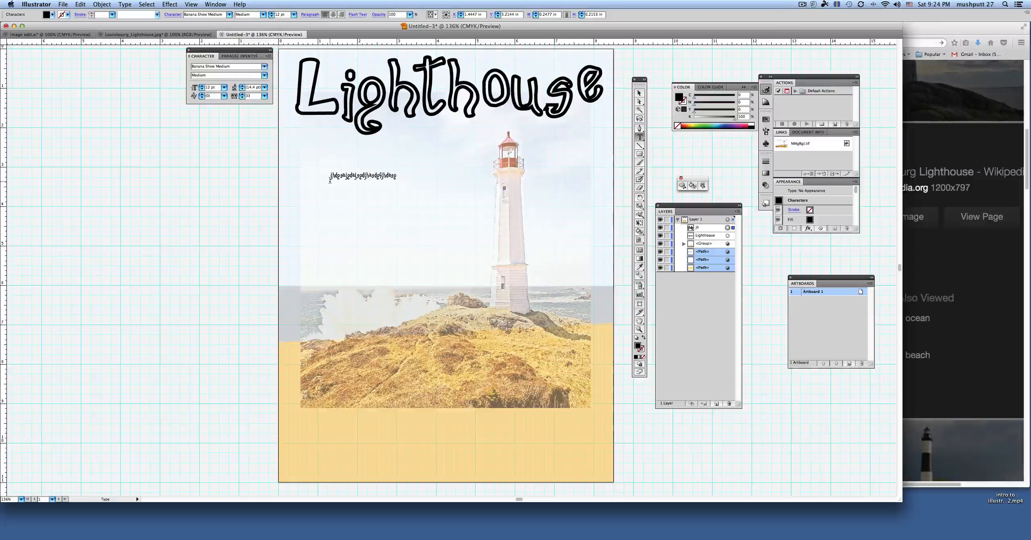
Step: Set the whole placeholder line to Arial Regular at 17 pt
{"action": "double_click", "coordinate": [351, 175]}
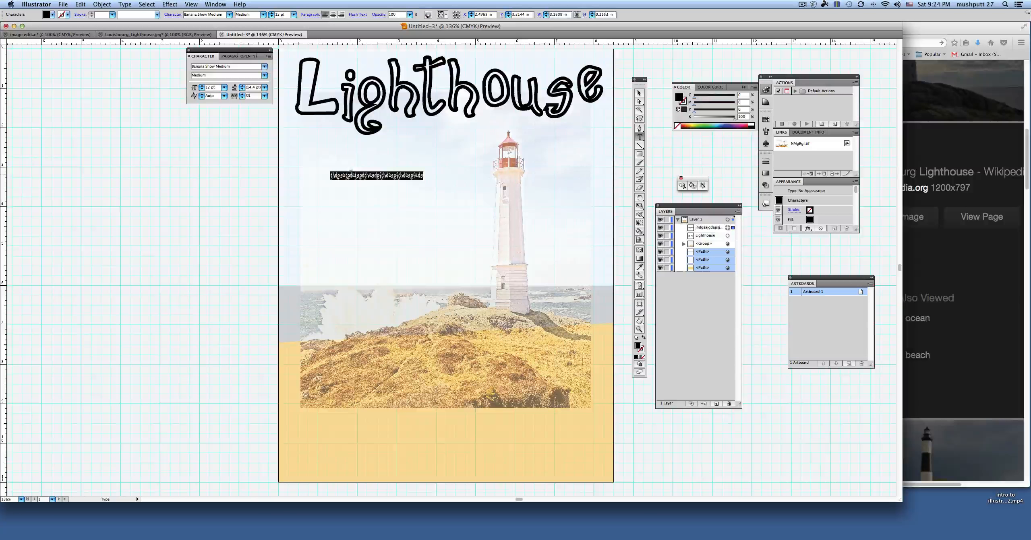
{"action": "left_click", "coordinate": [229, 14]}
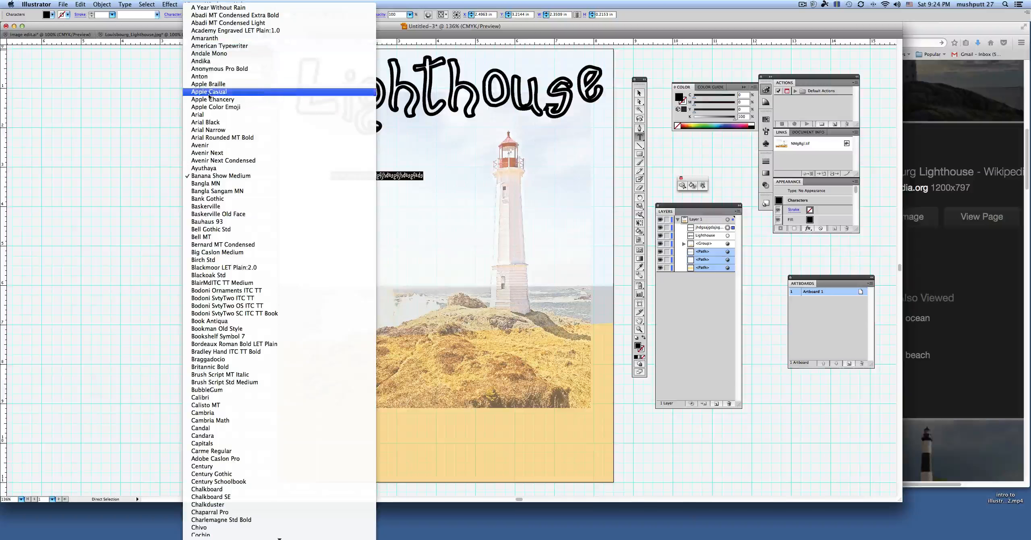
{"action": "key", "text": "Escape"}
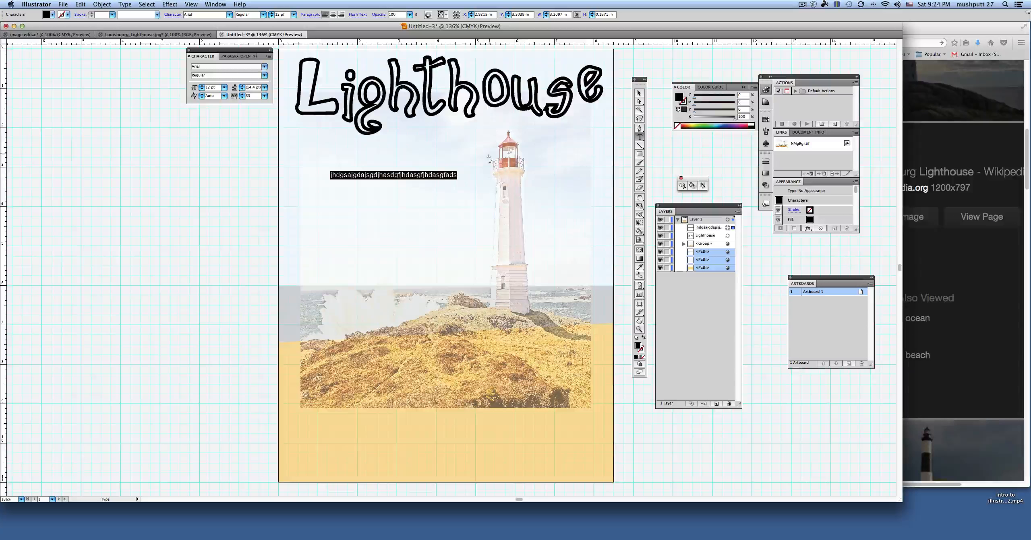
{"action": "left_click", "coordinate": [271, 13]}
{"action": "left_click", "coordinate": [271, 13]}
{"action": "left_click", "coordinate": [271, 13]}
{"action": "left_click", "coordinate": [271, 13]}
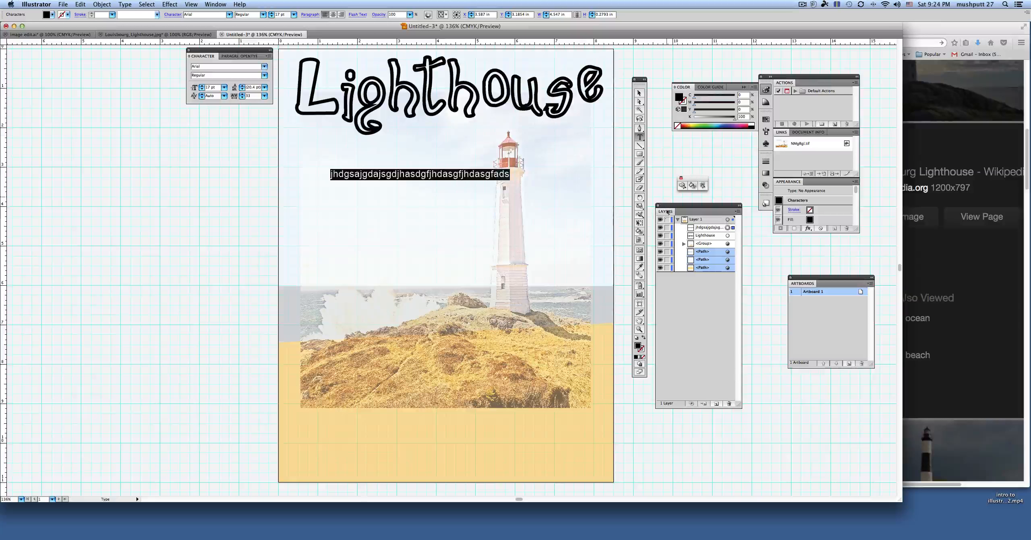
Step: Break the placeholder line after "jhdgsajgdajsgdjhasdgfjhdas" and add random filler letters to build a five-line paragraph
{"action": "left_click", "coordinate": [456, 176]}
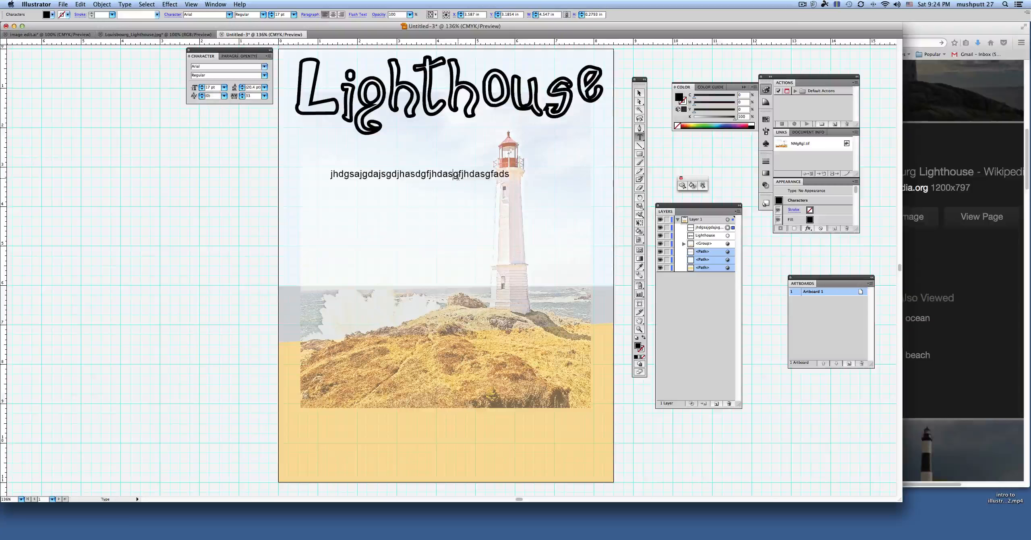
{"action": "key", "text": "Return"}
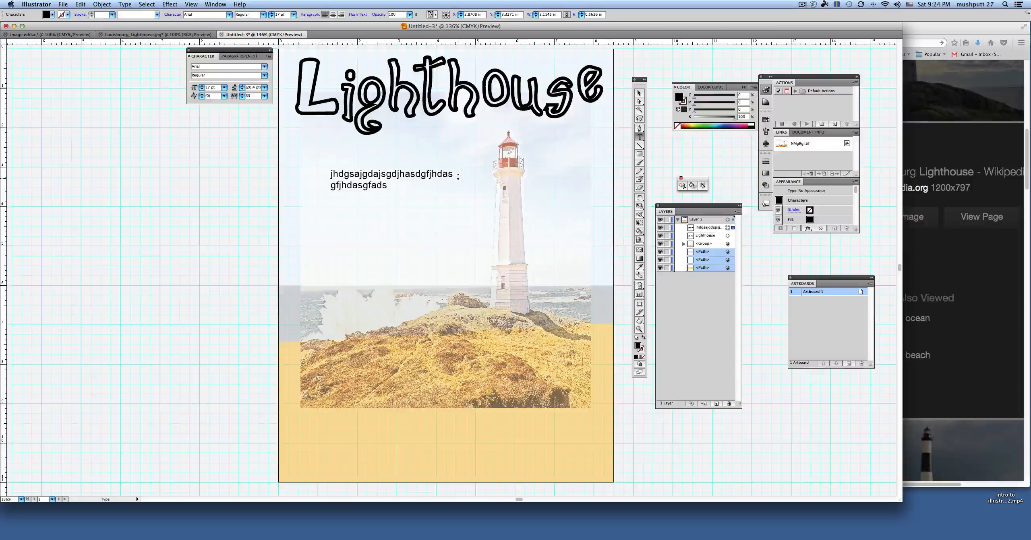
{"action": "type", "text": "dsdfdgdgfdgsdg"}
{"action": "key", "text": "Return"}
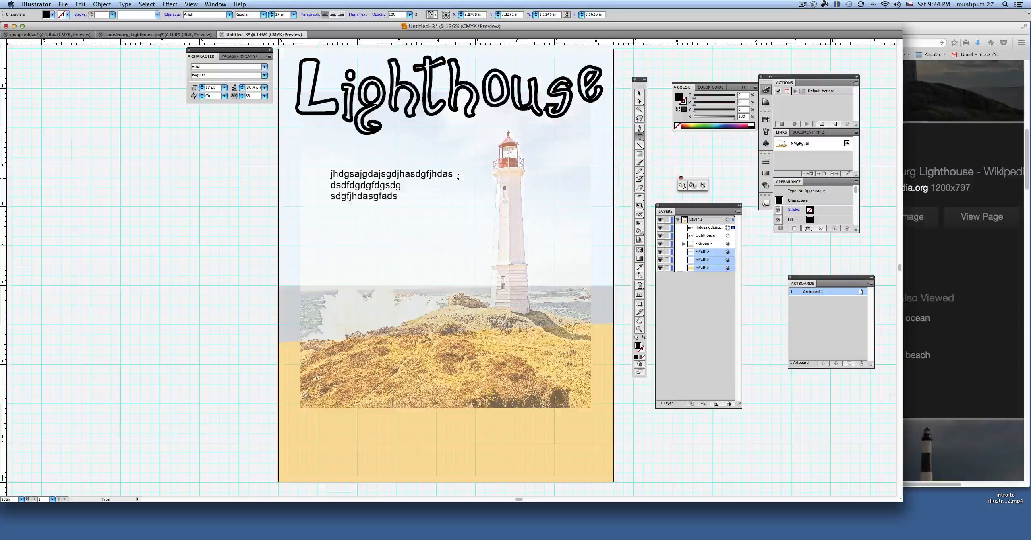
{"action": "type", "text": "sdgsdf"}
{"action": "key", "text": "Return"}
{"action": "type", "text": "gsdfgdfgsdgsdfgdfg gdhgf"}
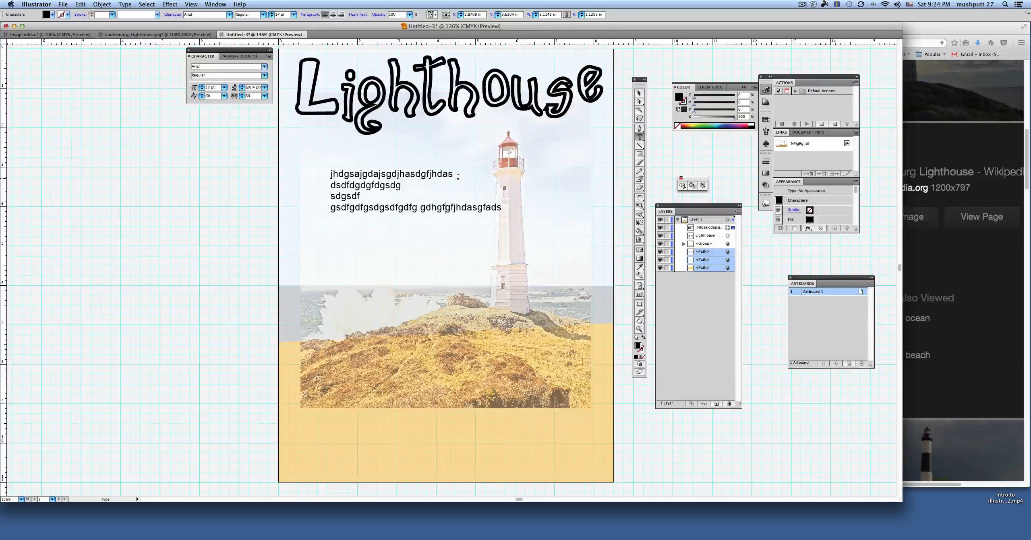
{"action": "type", "text": "shfshfss"}
{"action": "key", "text": "End"}
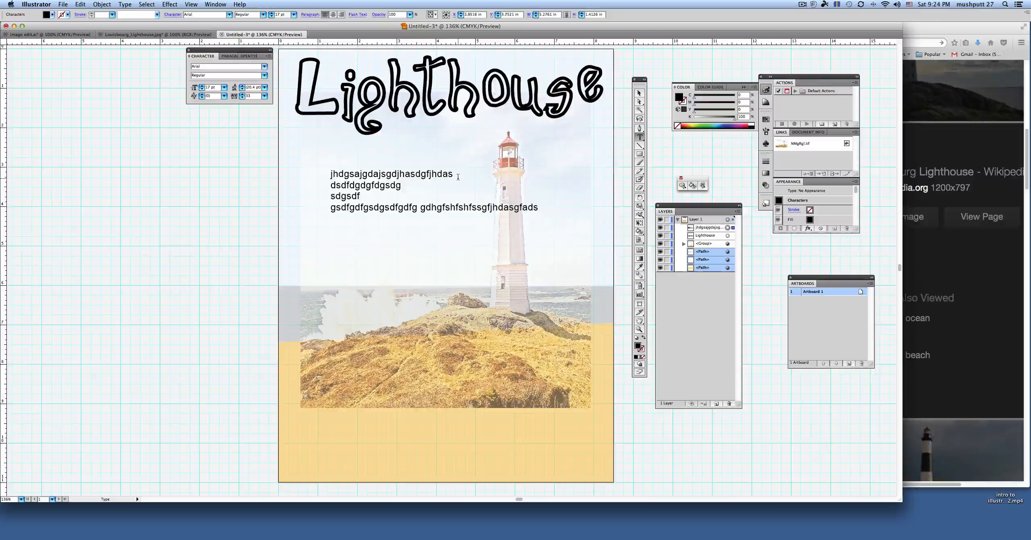
{"action": "key", "text": "Return"}
{"action": "type", "text": "sfgdsgsdfgsdfgsdgfs"}
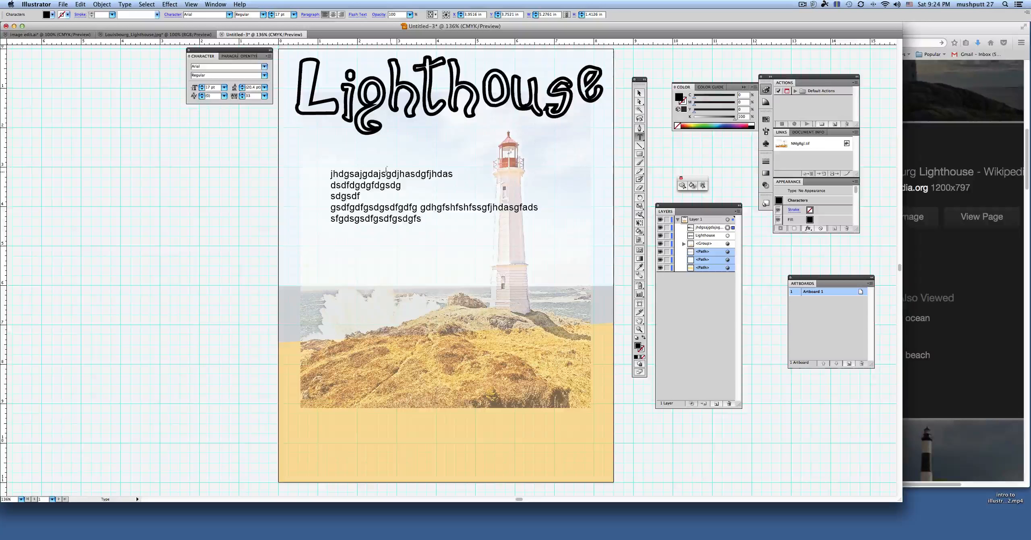
Step: Nudge the placeholder paragraph down about 0.06 in and deselect it
{"action": "left_click", "coordinate": [639, 93]}
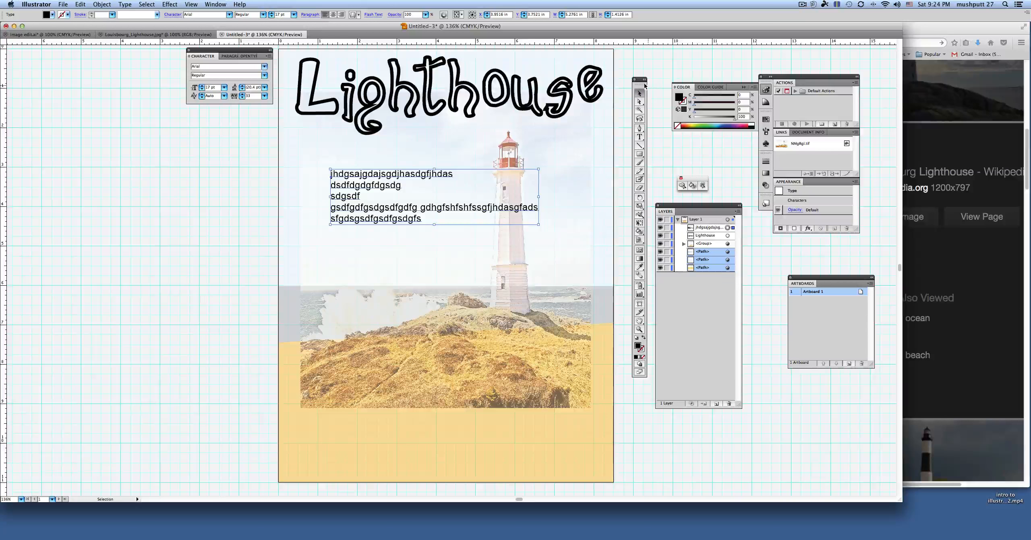
{"action": "left_click_drag", "start_coordinate": [396, 179], "coordinate": [396, 181]}
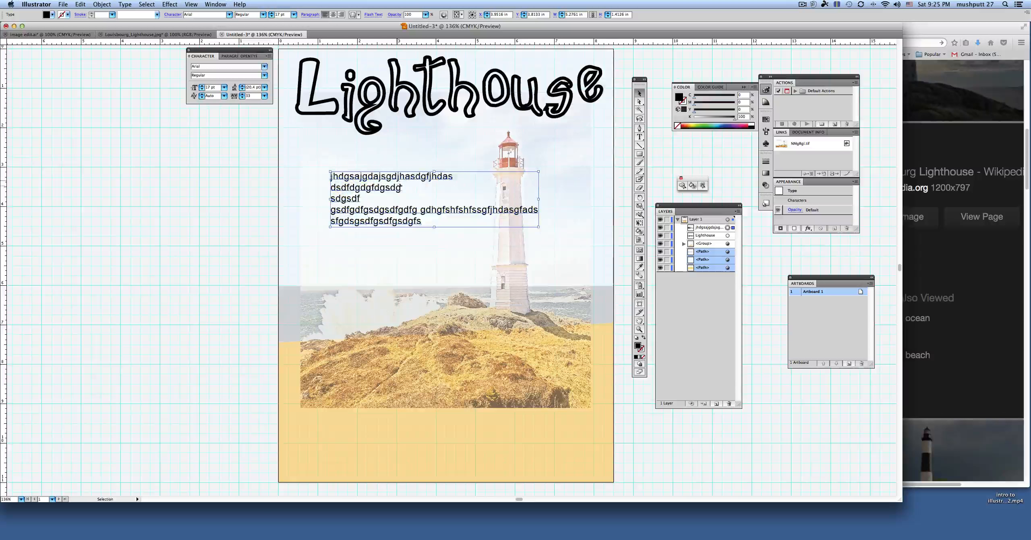
{"action": "left_click", "coordinate": [639, 136]}
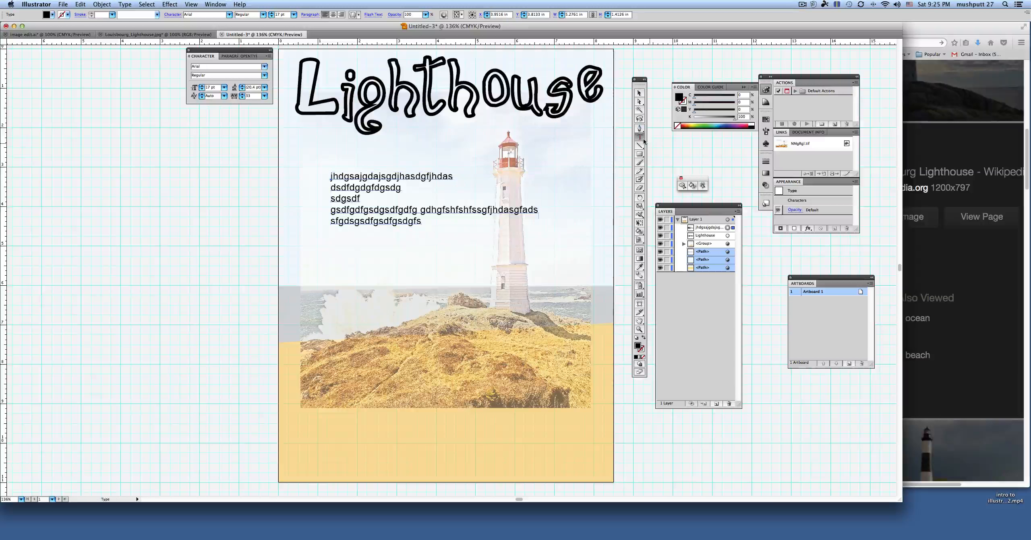
{"action": "left_click", "coordinate": [638, 95]}
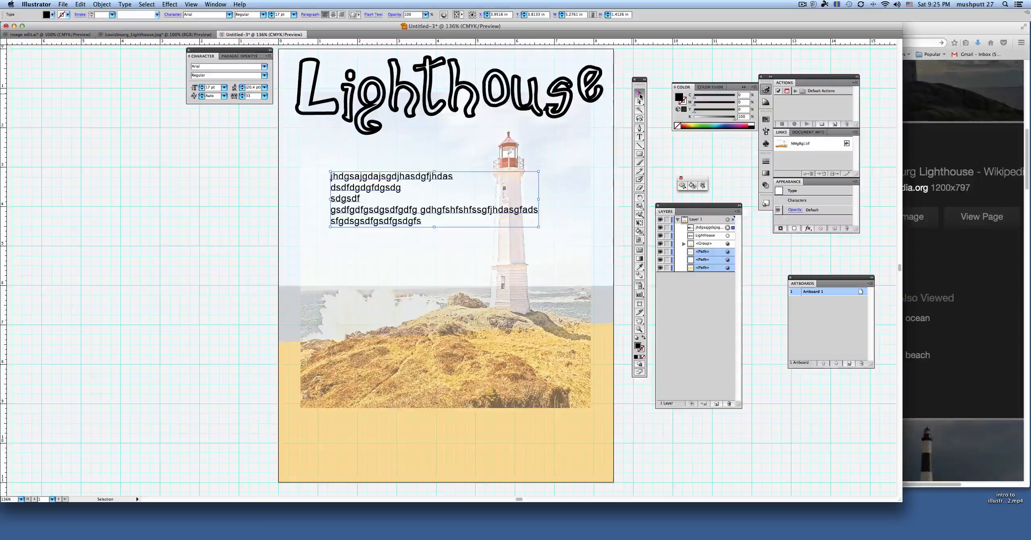
{"action": "left_click", "coordinate": [634, 72]}
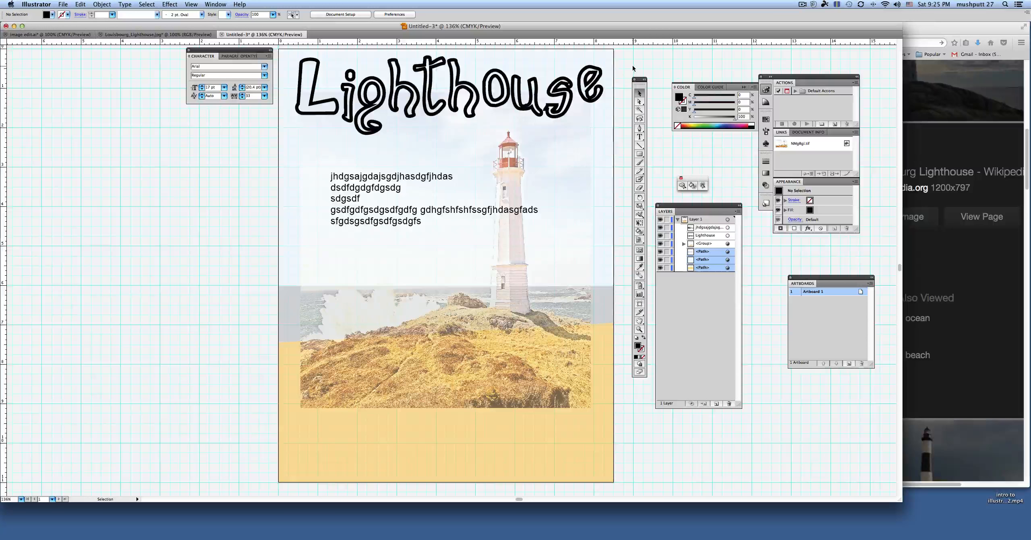
{"action": "left_click", "coordinate": [802, 4]}
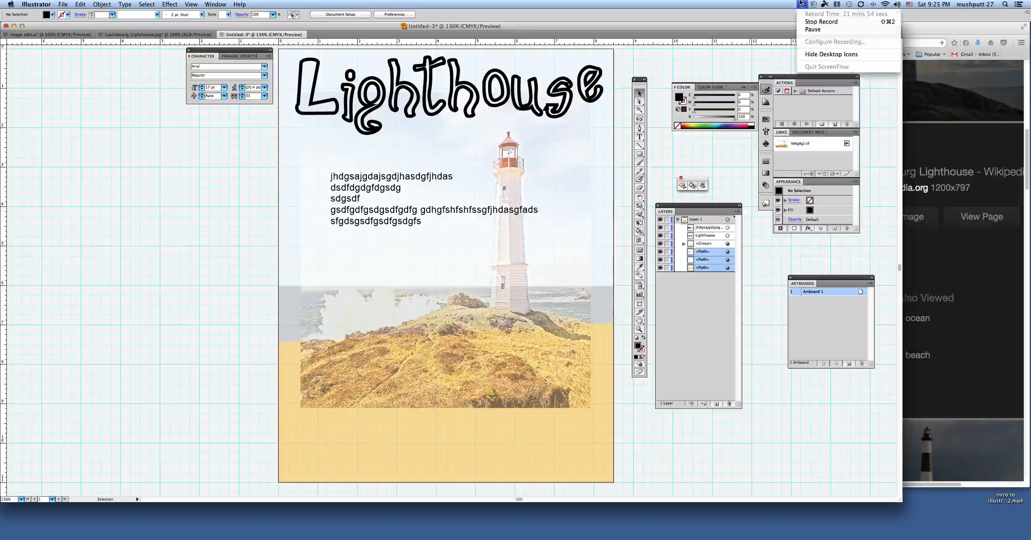
{"action": "left_click", "coordinate": [809, 22]}
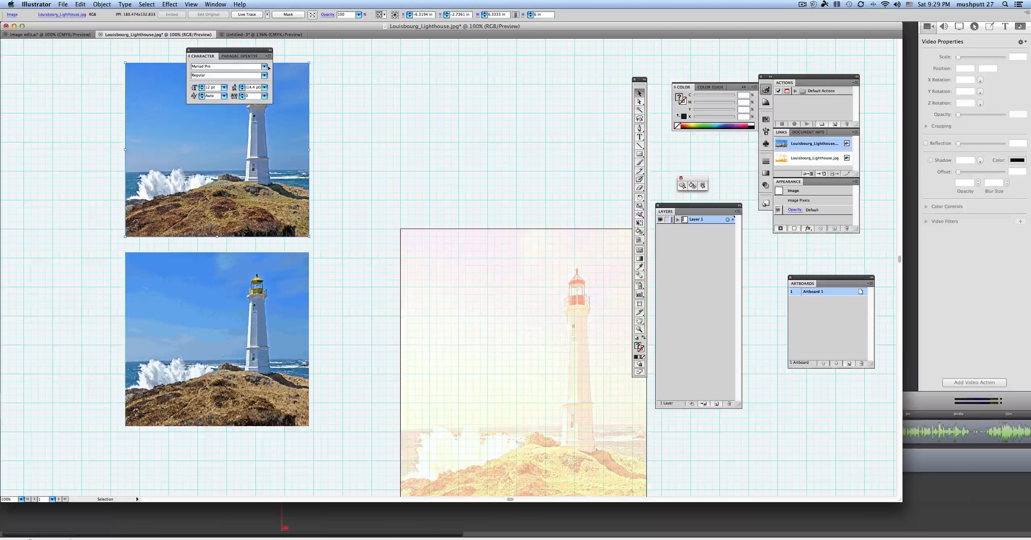
Step: Close the Character panel covering the photo, and delete the traced lighthouse copy and the faded photo filling the artboard
{"action": "left_click_drag", "start_coordinate": [231, 49], "coordinate": [409, 65]}
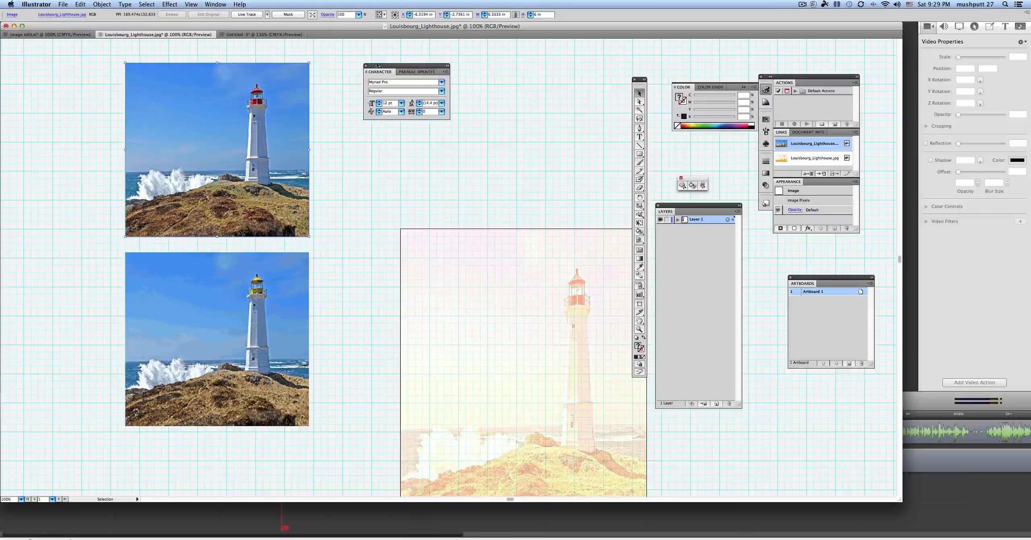
{"action": "left_click", "coordinate": [366, 65]}
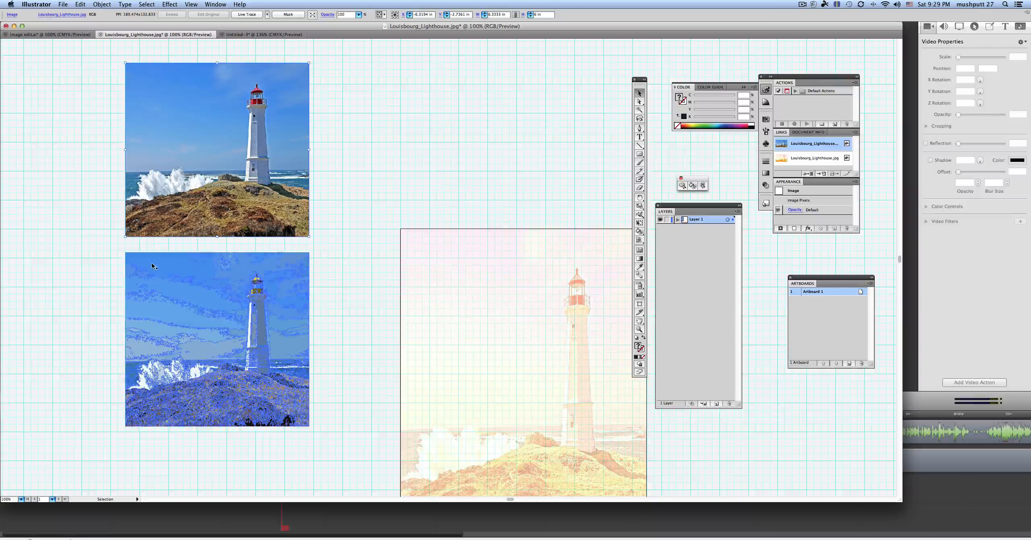
{"action": "left_click", "coordinate": [183, 264]}
{"action": "key", "text": "Delete"}
{"action": "left_click", "coordinate": [495, 279]}
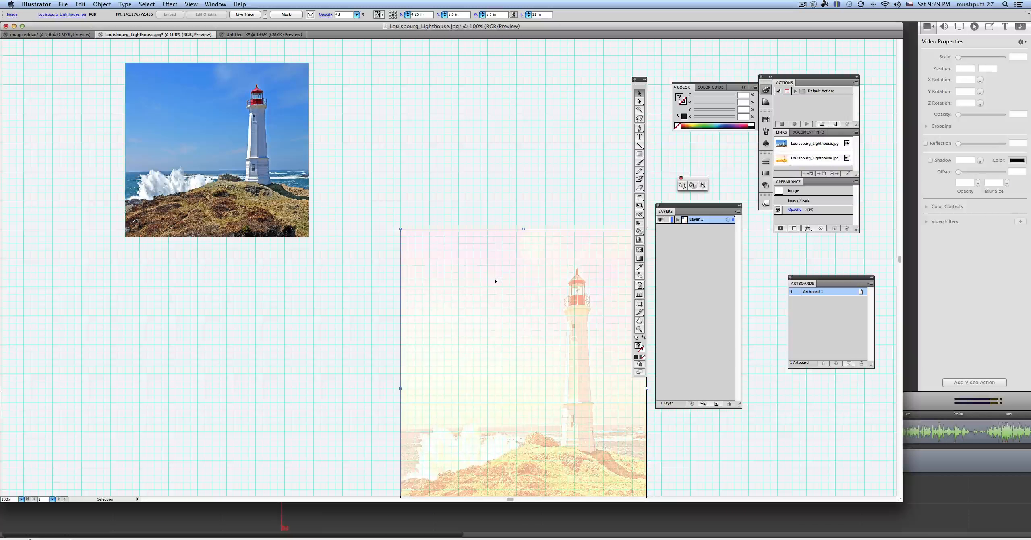
{"action": "key", "text": "Delete"}
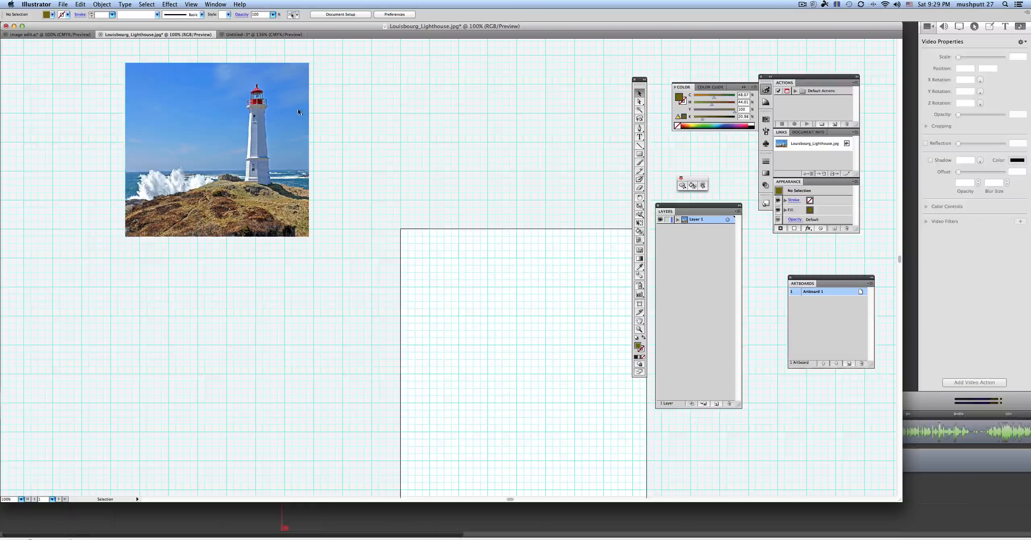
Step: Move the remaining lighthouse photo onto the upper artboard and paste a duplicate of it beside the artboard
{"action": "left_click_drag", "start_coordinate": [245, 110], "coordinate": [536, 287]}
{"action": "scroll", "coordinate": [482, 162], "scroll_direction": "down", "scroll_amount": 6}
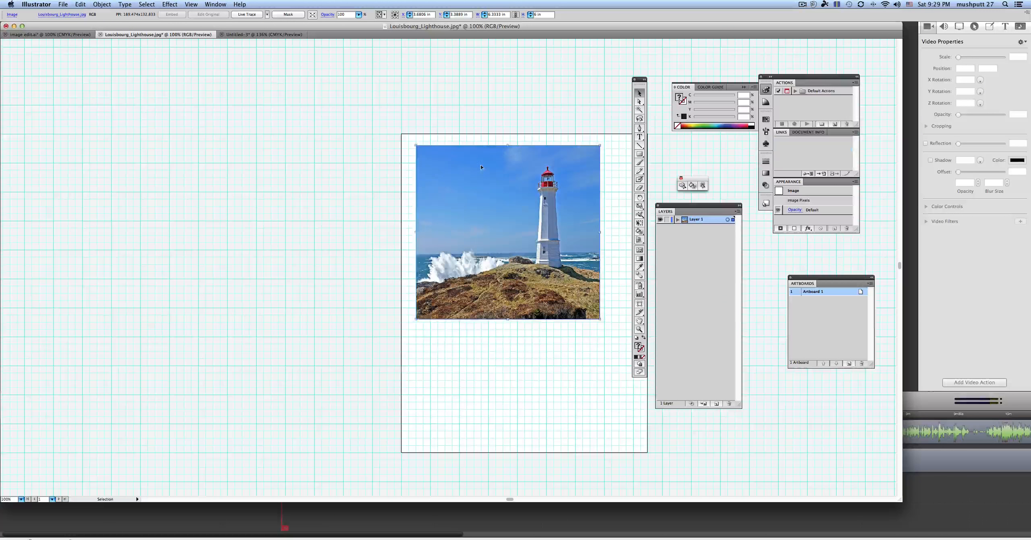
{"action": "key", "text": "ctrl+v"}
{"action": "left_click_drag", "start_coordinate": [491, 236], "coordinate": [283, 161]}
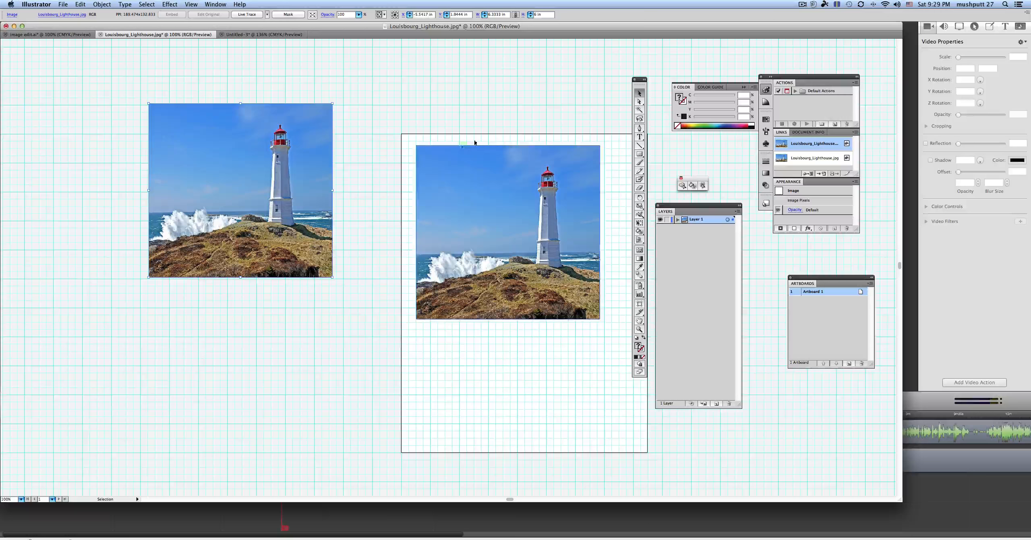
Step: Open the Colored Pencil artistic effect for the artboard photo, set the pencil width to 7 and reduce the stroke pressure
{"action": "left_click", "coordinate": [520, 169]}
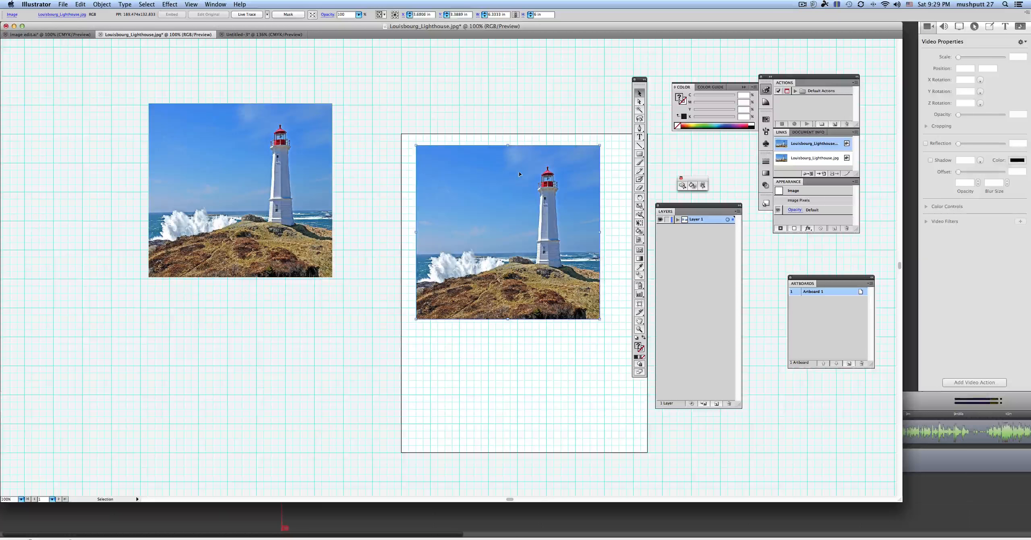
{"action": "left_click", "coordinate": [191, 4]}
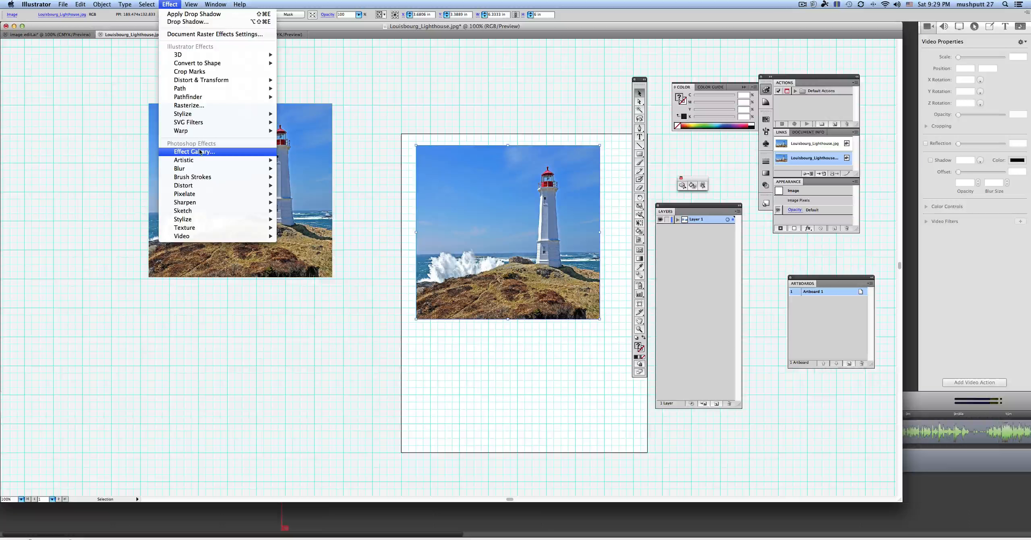
{"action": "mouse_move", "coordinate": [195, 162]}
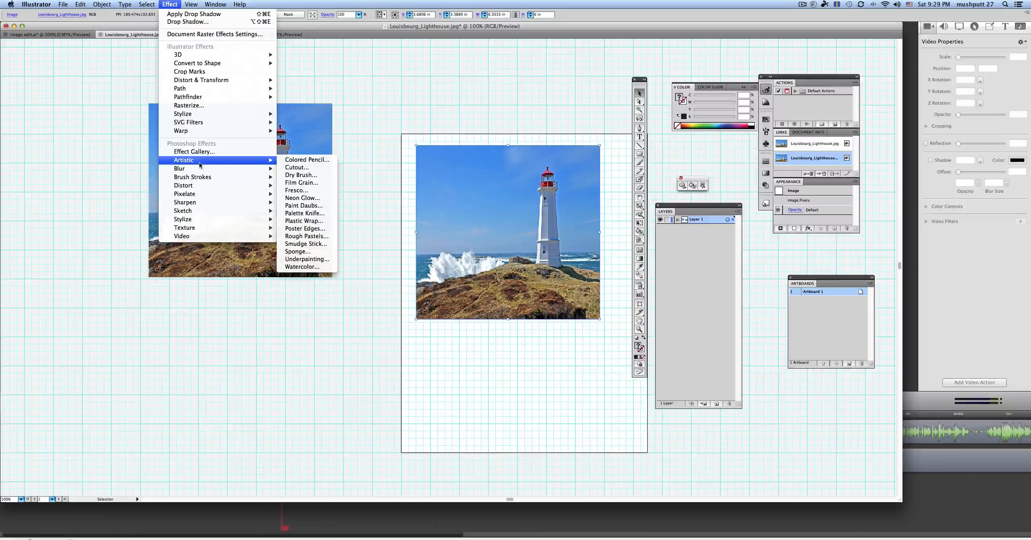
{"action": "left_click", "coordinate": [304, 160]}
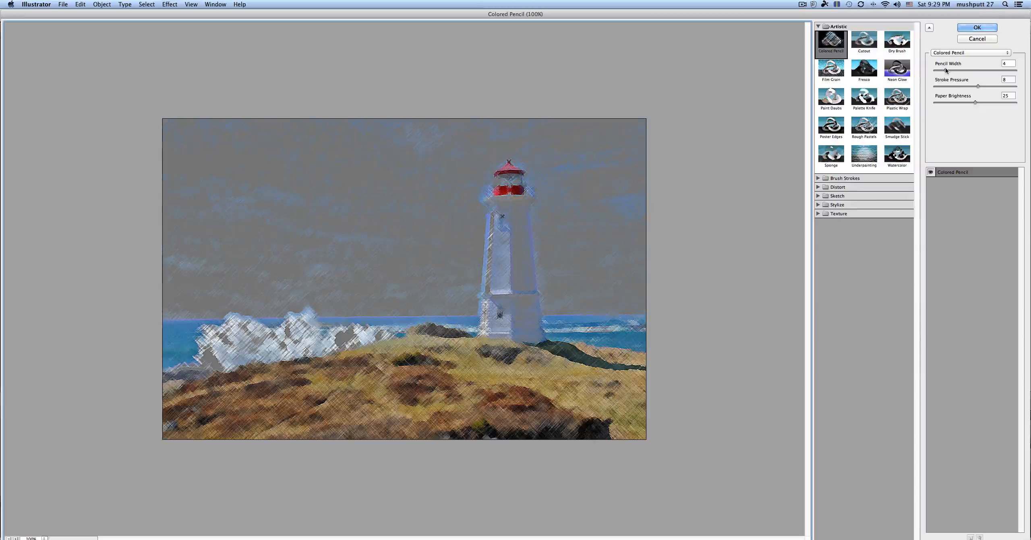
{"action": "left_click_drag", "start_coordinate": [946, 71], "coordinate": [957, 71]}
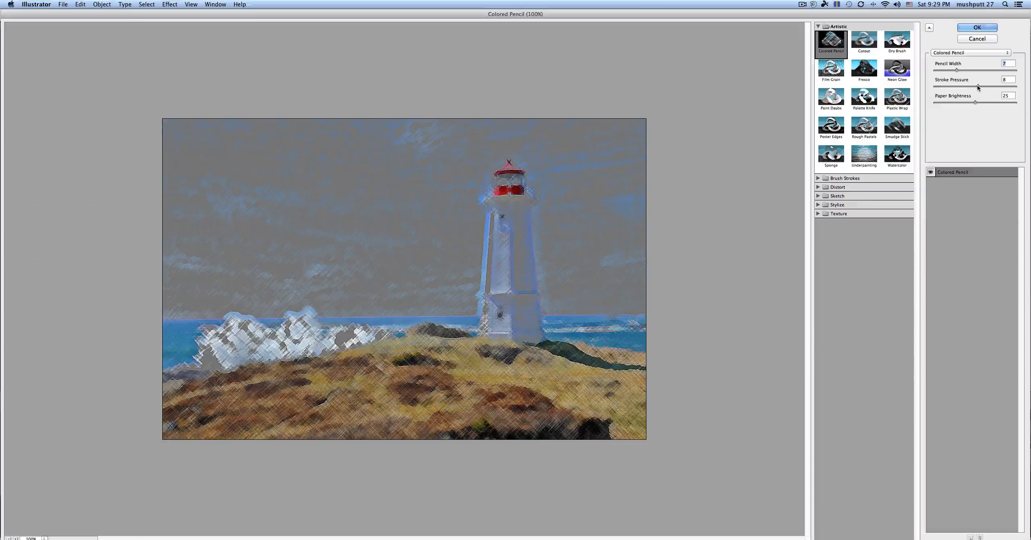
{"action": "left_click_drag", "start_coordinate": [977, 85], "coordinate": [968, 86]}
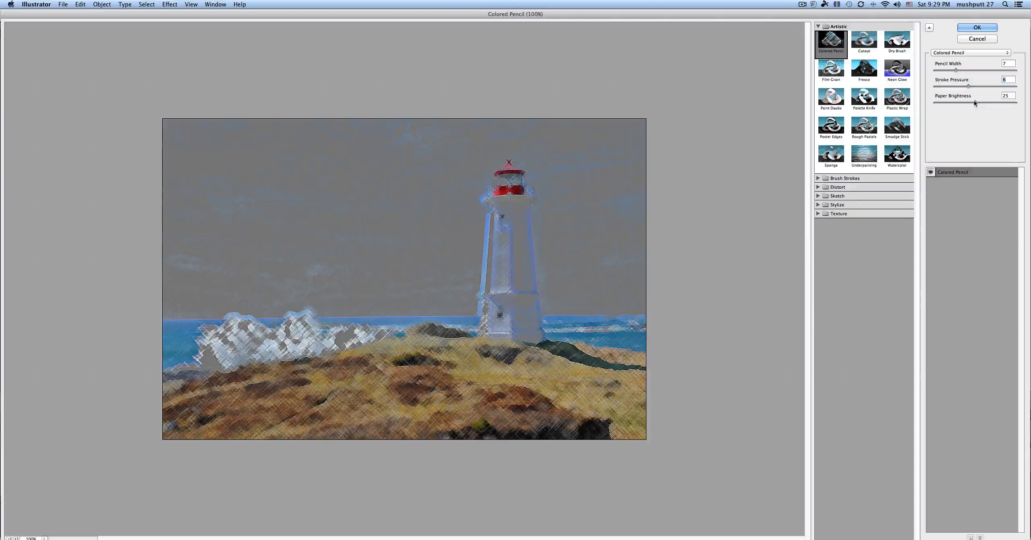
Step: Preview the Film Grain, Neon Glow, Palette Knife, Smudge Stick and Rough Pastels artistic effects on the lighthouse photo
{"action": "left_click", "coordinate": [831, 70]}
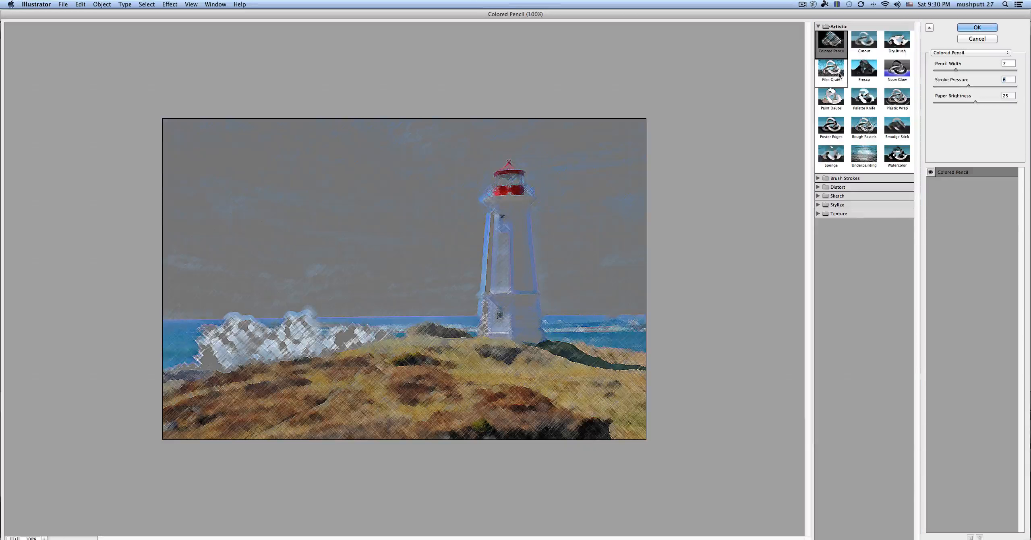
{"action": "left_click", "coordinate": [899, 73]}
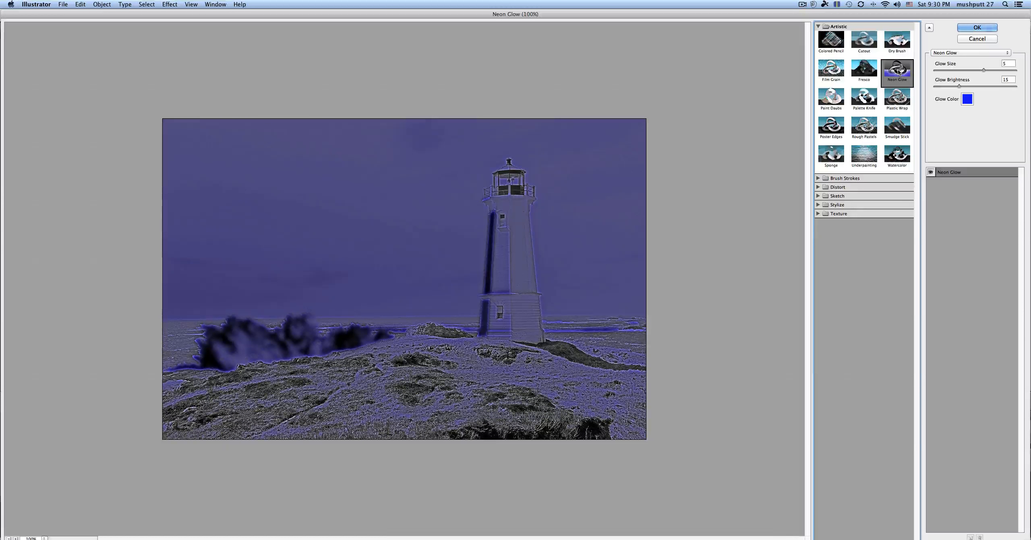
{"action": "left_click", "coordinate": [865, 103]}
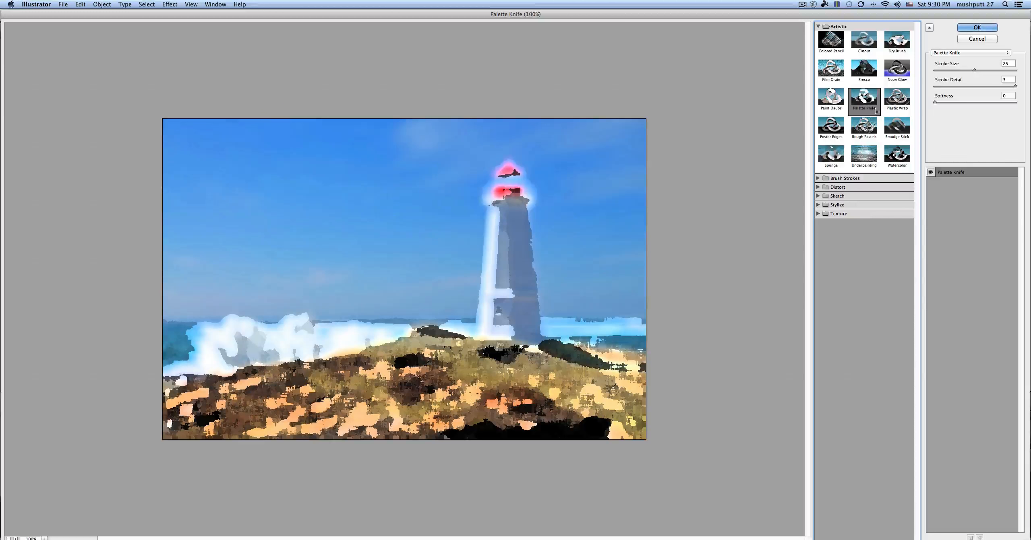
{"action": "left_click", "coordinate": [882, 129]}
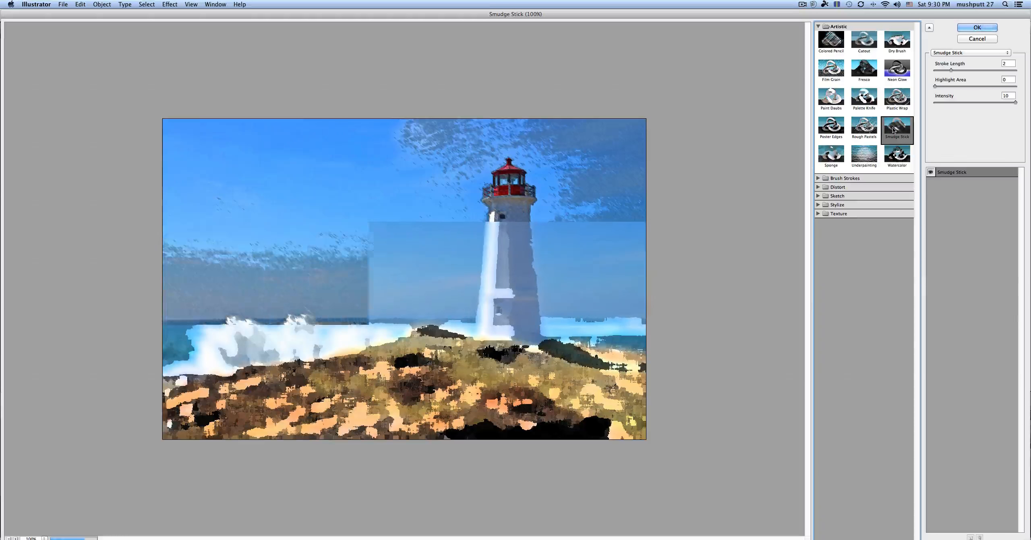
{"action": "left_click", "coordinate": [868, 138]}
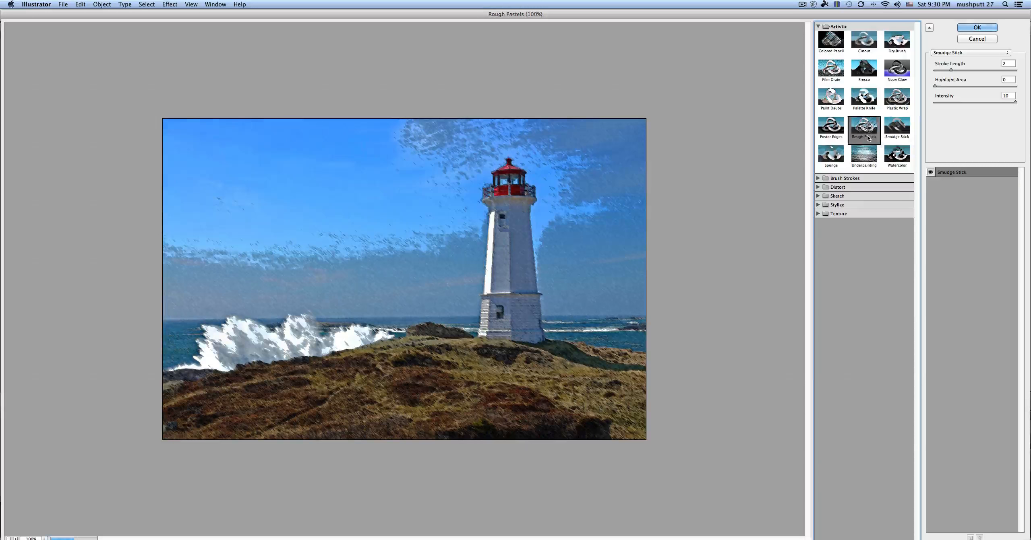
Step: Choose the Poster Edges effect, look through the Sketch and Distort effect categories, and apply Poster Edges to the artboard photo
{"action": "left_click", "coordinate": [835, 136]}
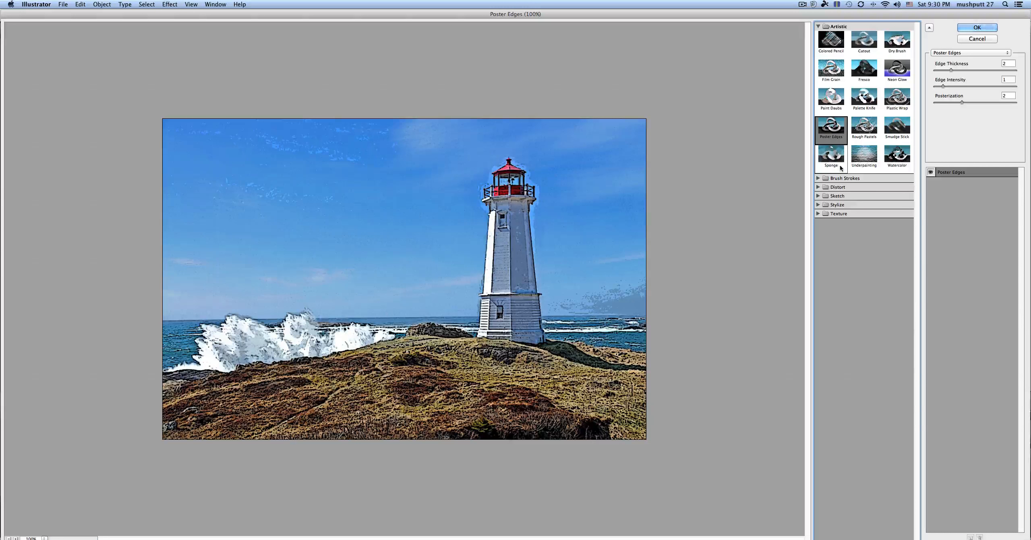
{"action": "left_click", "coordinate": [819, 197]}
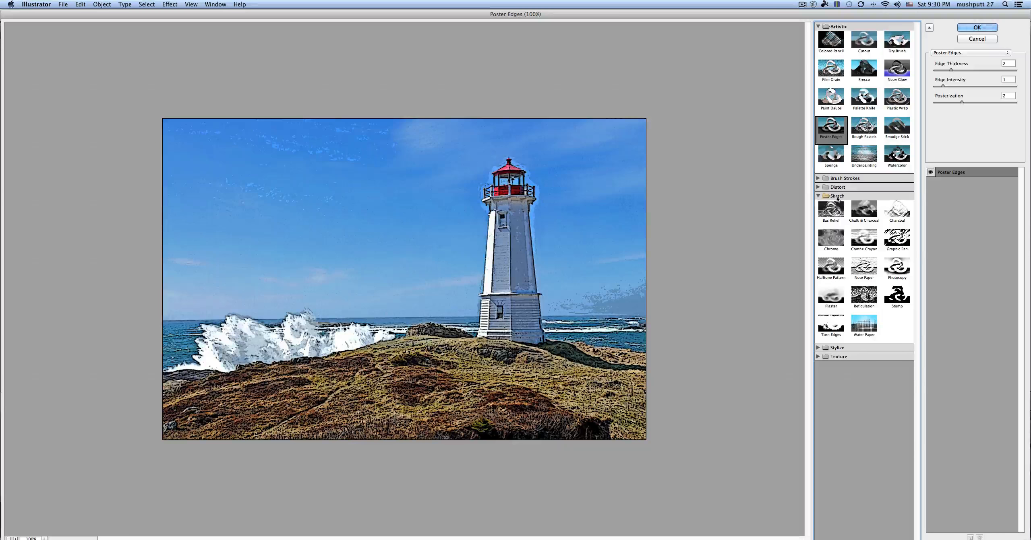
{"action": "left_click", "coordinate": [818, 187]}
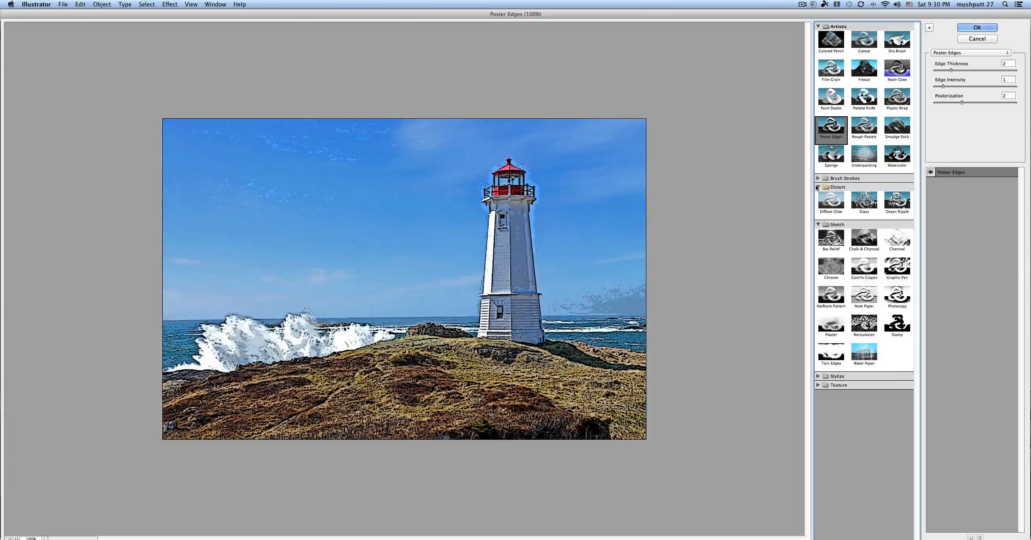
{"action": "left_click", "coordinate": [817, 188]}
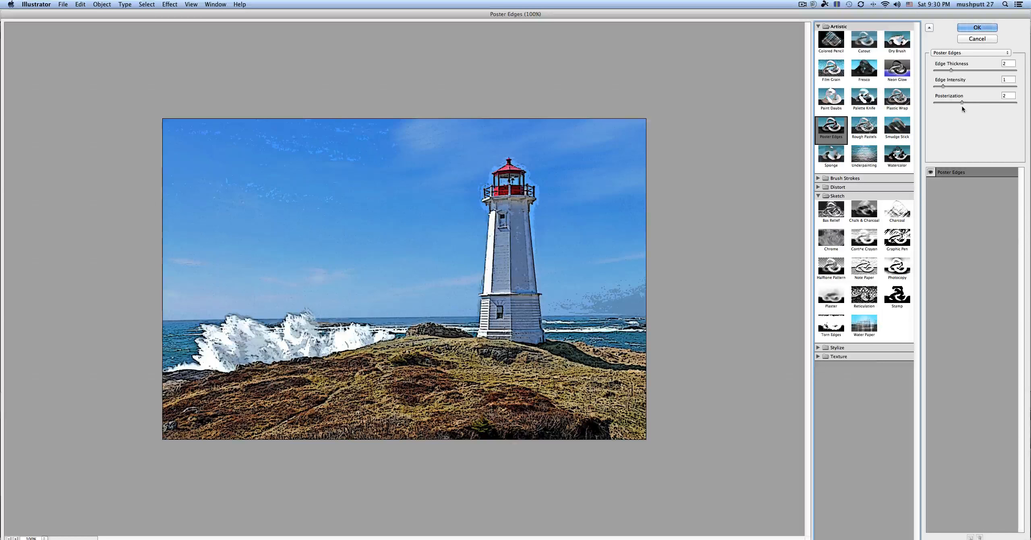
{"action": "left_click", "coordinate": [978, 27]}
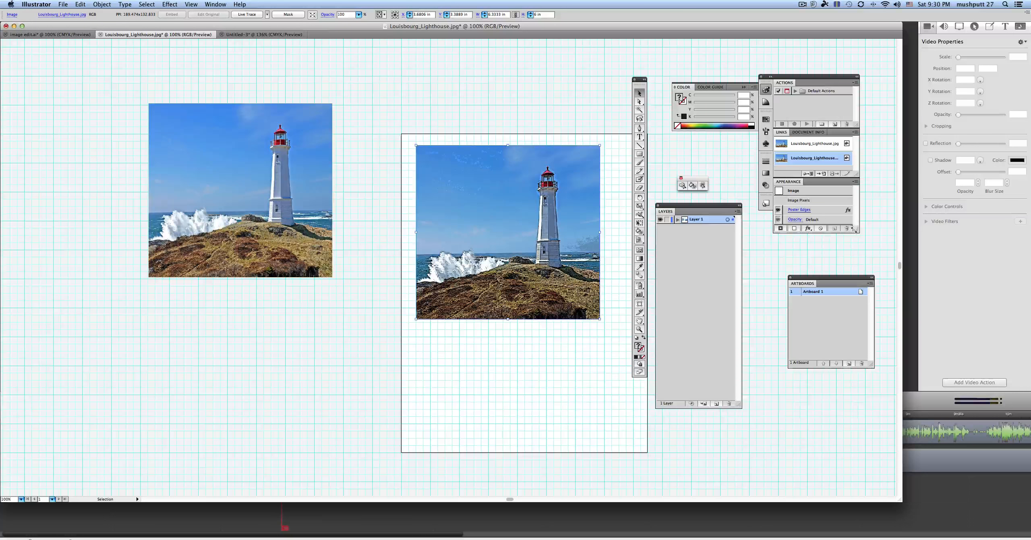
Step: Detach the Appearance panel from its group and replace the photo's Poster Edges effect with Plastic Wrap
{"action": "left_click_drag", "start_coordinate": [857, 231], "coordinate": [865, 300]}
{"action": "left_click_drag", "start_coordinate": [791, 182], "coordinate": [764, 330]}
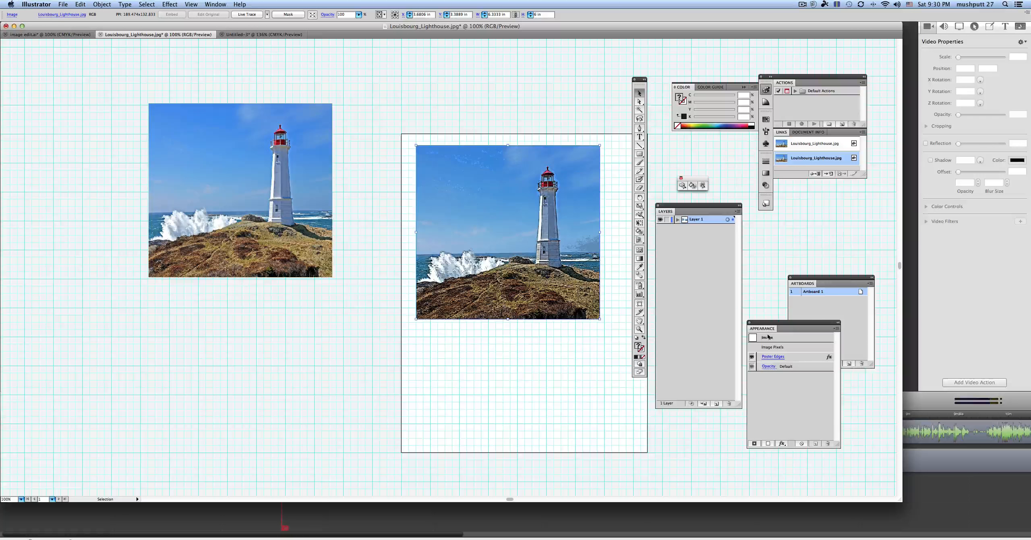
{"action": "left_click", "coordinate": [767, 360]}
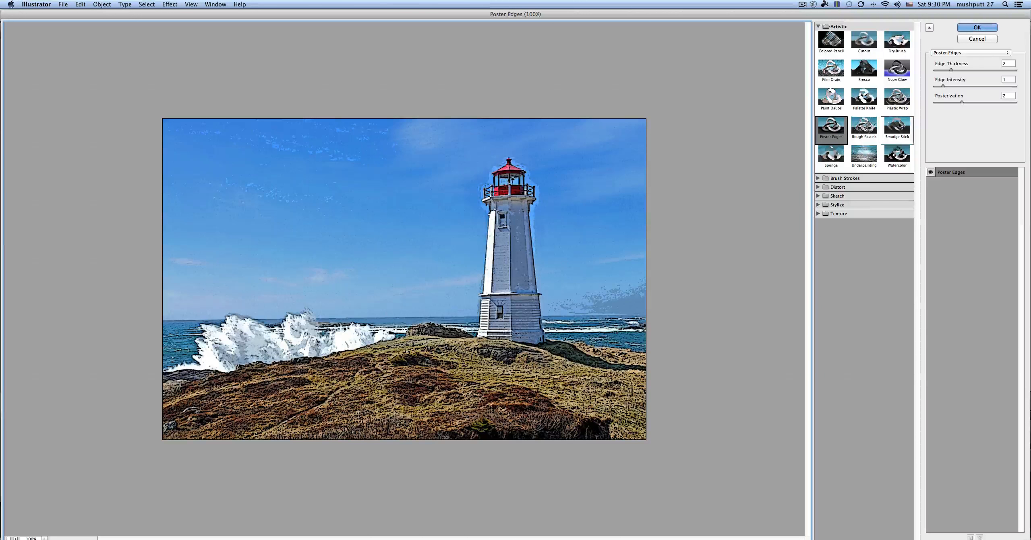
{"action": "left_click", "coordinate": [869, 99]}
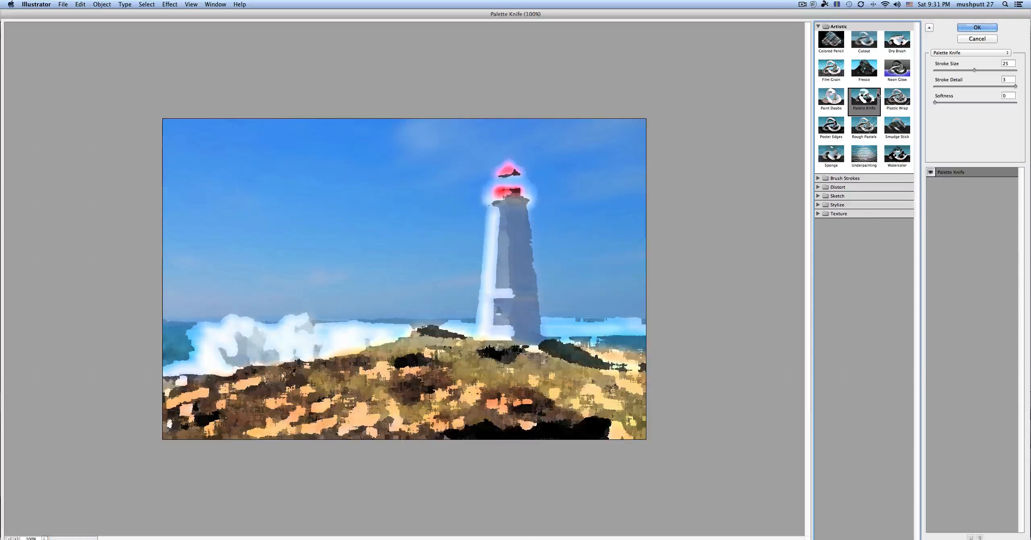
{"action": "left_click", "coordinate": [905, 103]}
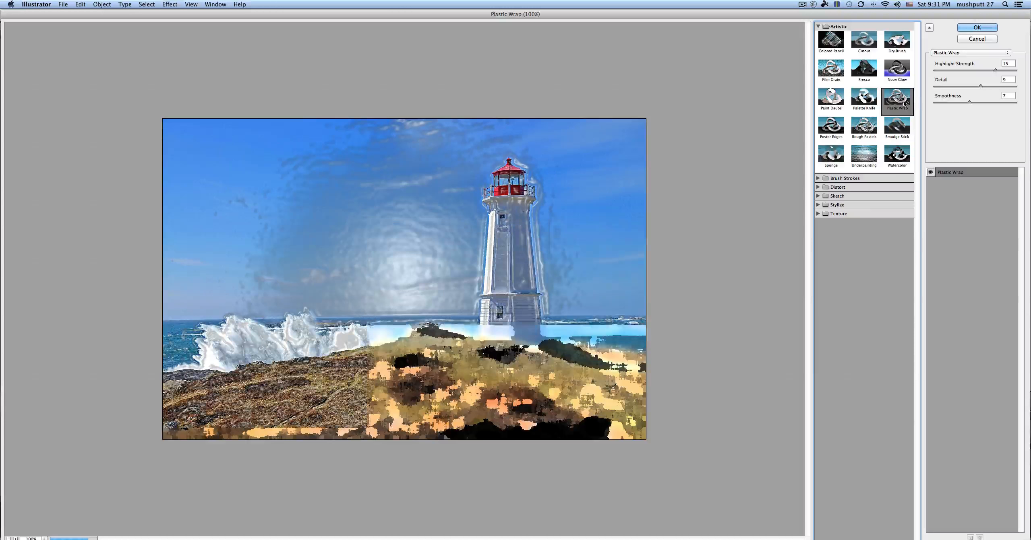
{"action": "left_click", "coordinate": [977, 27]}
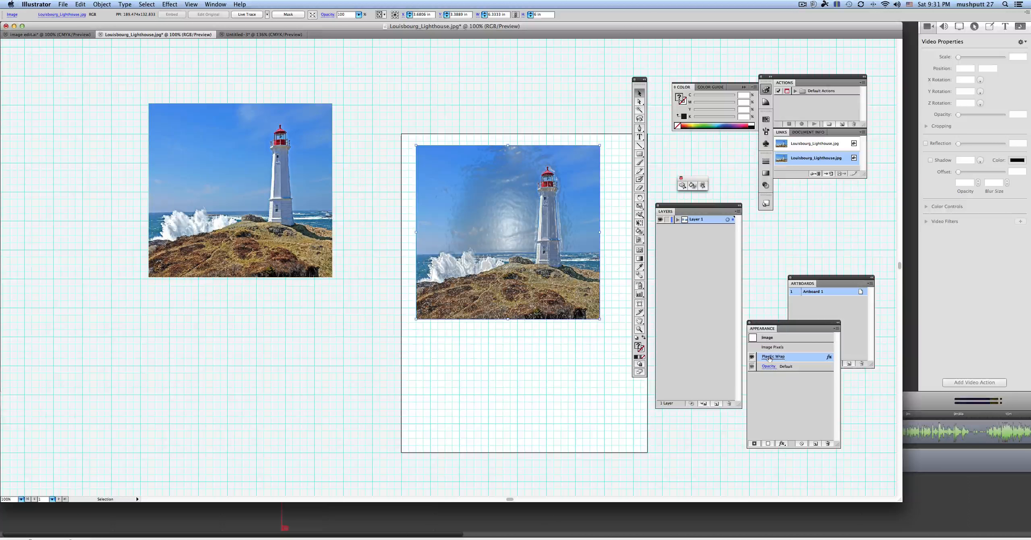
{"action": "left_click", "coordinate": [778, 383]}
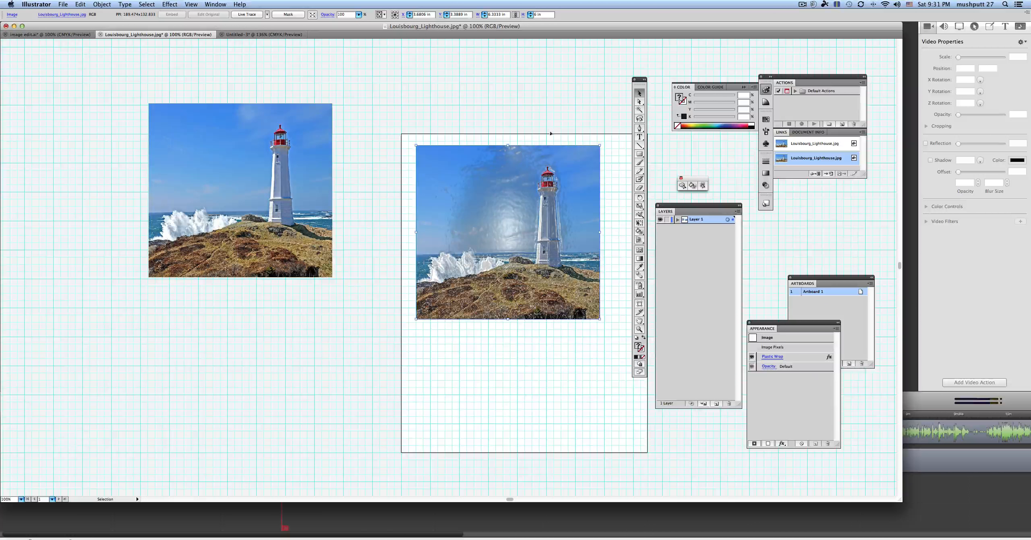
{"action": "left_click", "coordinate": [170, 4]}
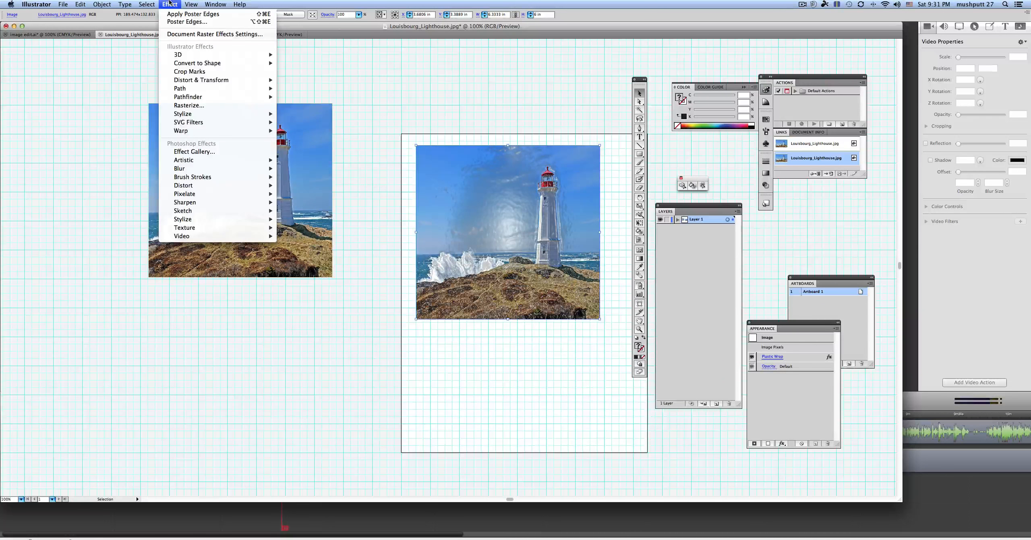
{"action": "mouse_move", "coordinate": [203, 211]}
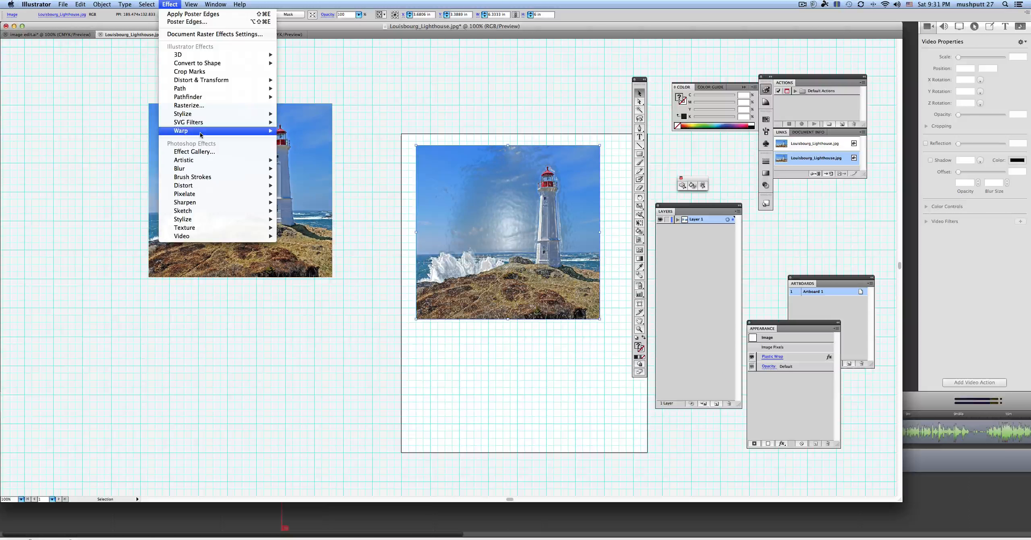
{"action": "mouse_move", "coordinate": [198, 136]}
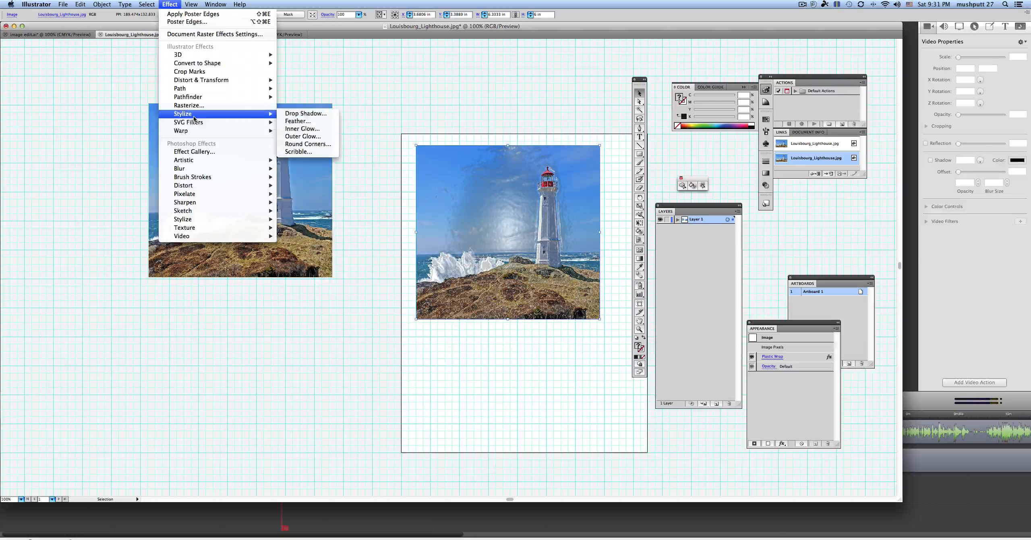
{"action": "mouse_move", "coordinate": [187, 89]}
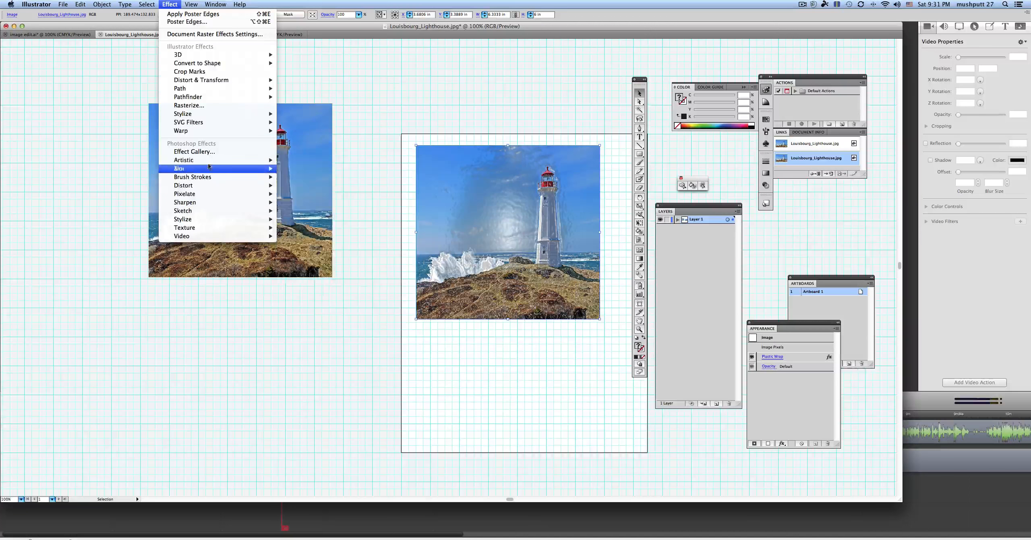
{"action": "mouse_move", "coordinate": [209, 166]}
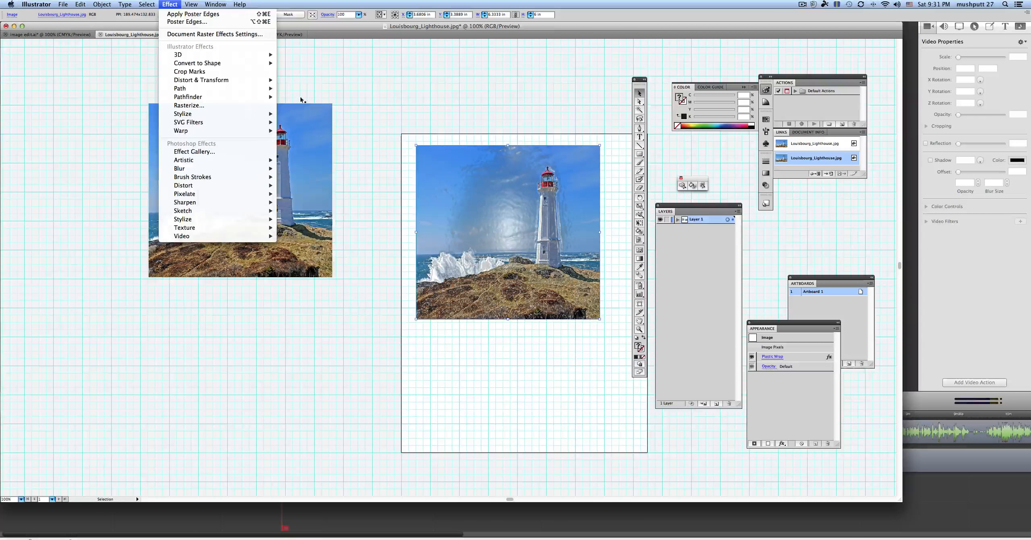
{"action": "left_click", "coordinate": [304, 80]}
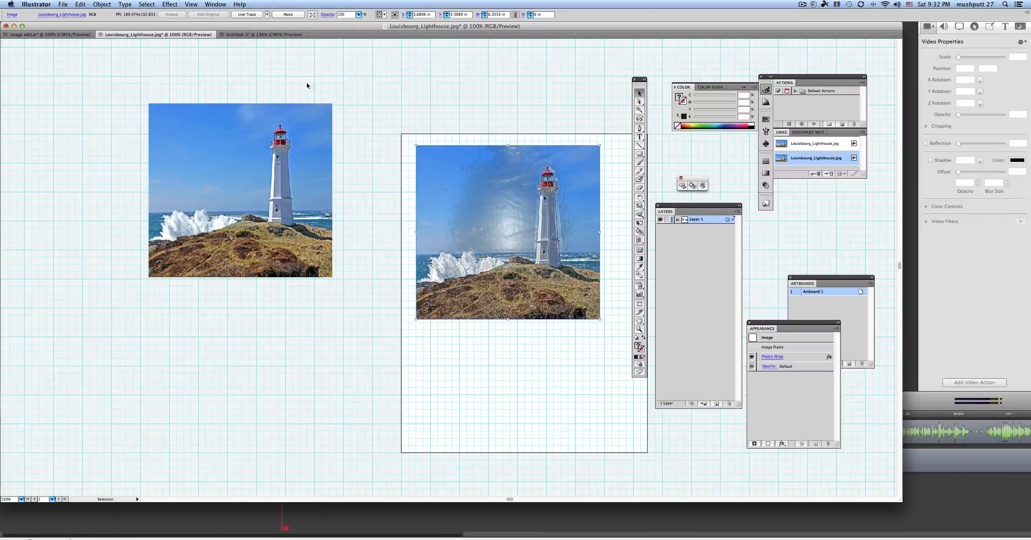
{"action": "left_click", "coordinate": [803, 5]}
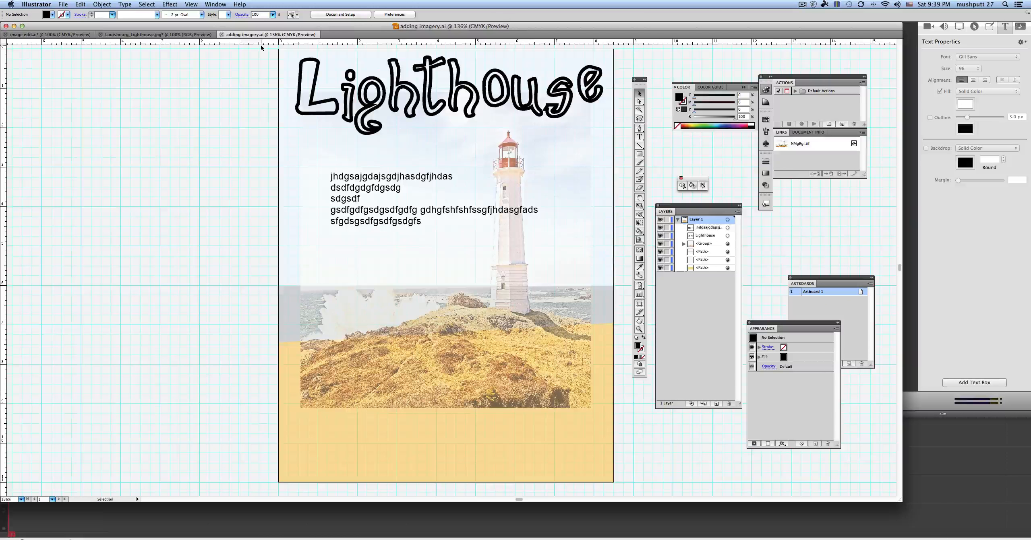
Step: Save the lighthouse poster to the Desktop as adding imagery in Adobe PDF format, using the Illustrator Default preset
{"action": "left_click", "coordinate": [65, 4]}
{"action": "left_click", "coordinate": [77, 91]}
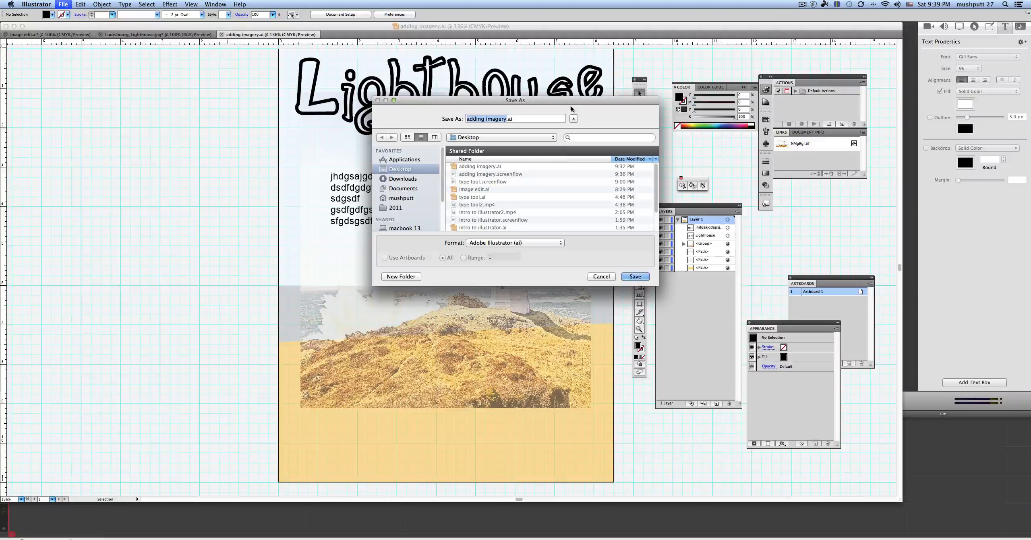
{"action": "left_click_drag", "start_coordinate": [567, 100], "coordinate": [492, 101]}
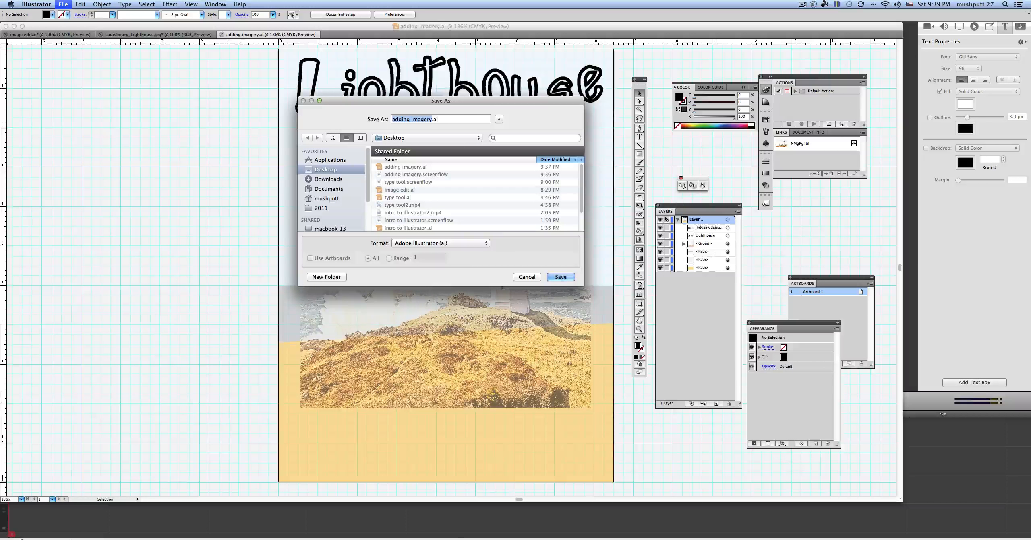
{"action": "left_click", "coordinate": [483, 243]}
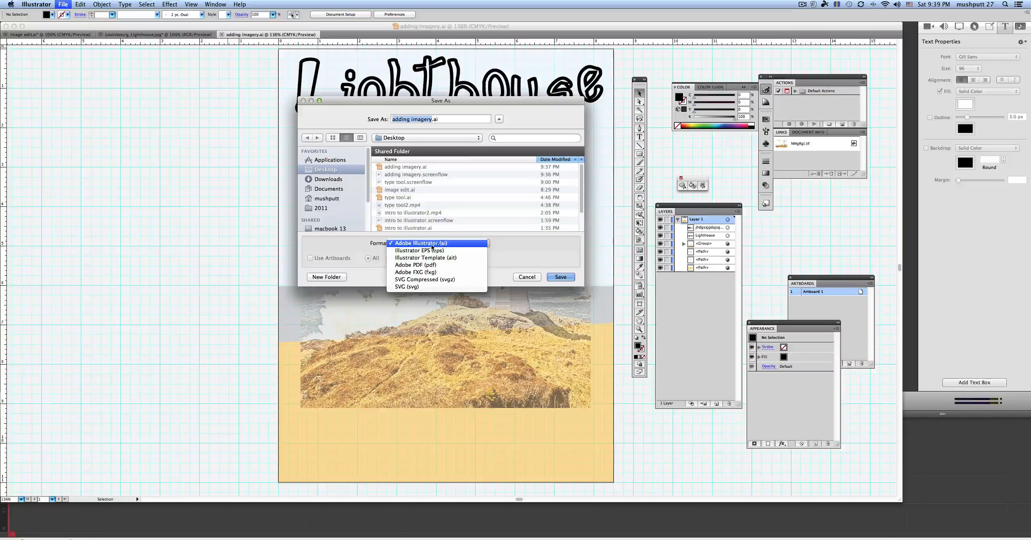
{"action": "left_click", "coordinate": [422, 266]}
{"action": "left_click", "coordinate": [560, 277]}
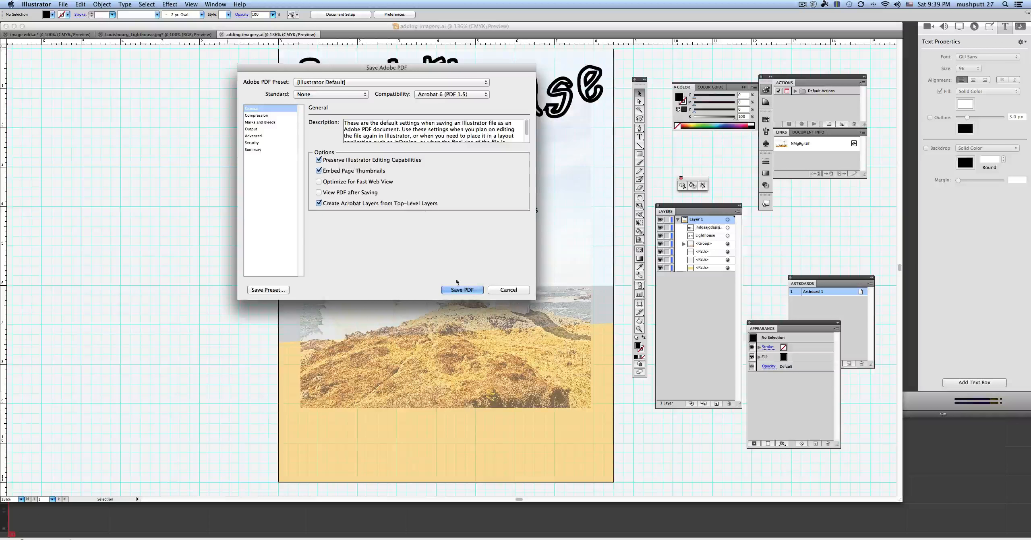
{"action": "left_click", "coordinate": [463, 291]}
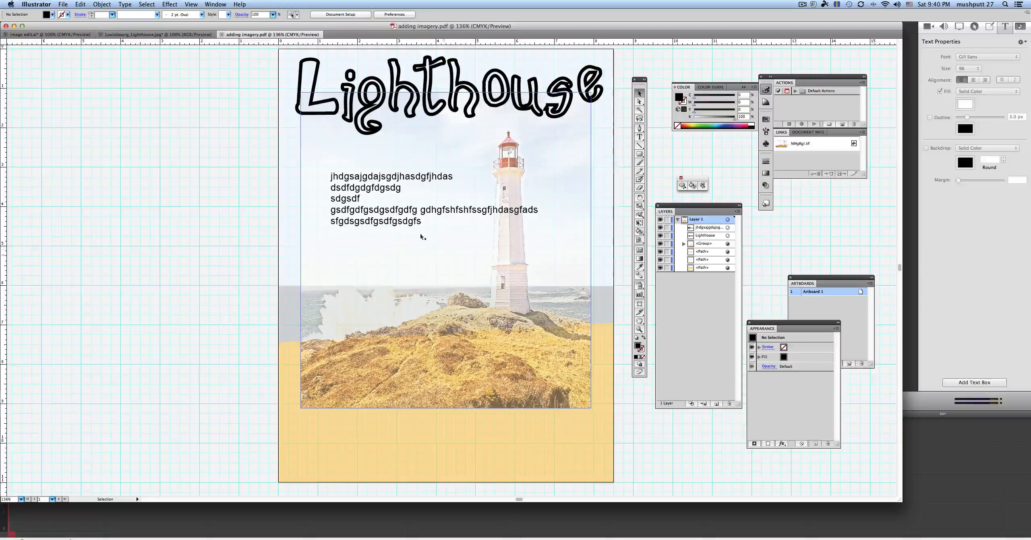
Step: Examine the file formats available for exporting the poster, and leave the export without creating a file
{"action": "left_click", "coordinate": [63, 4]}
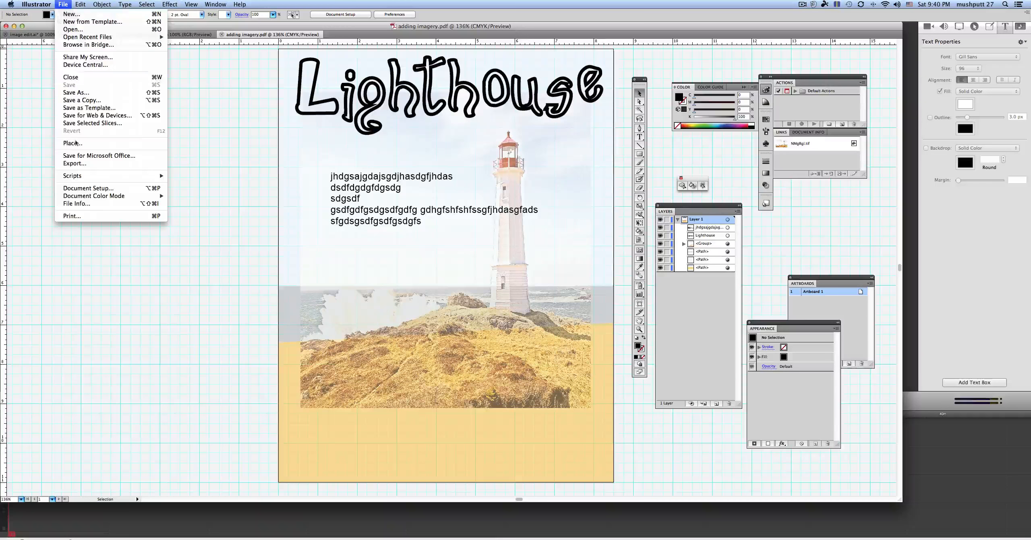
{"action": "left_click", "coordinate": [76, 163]}
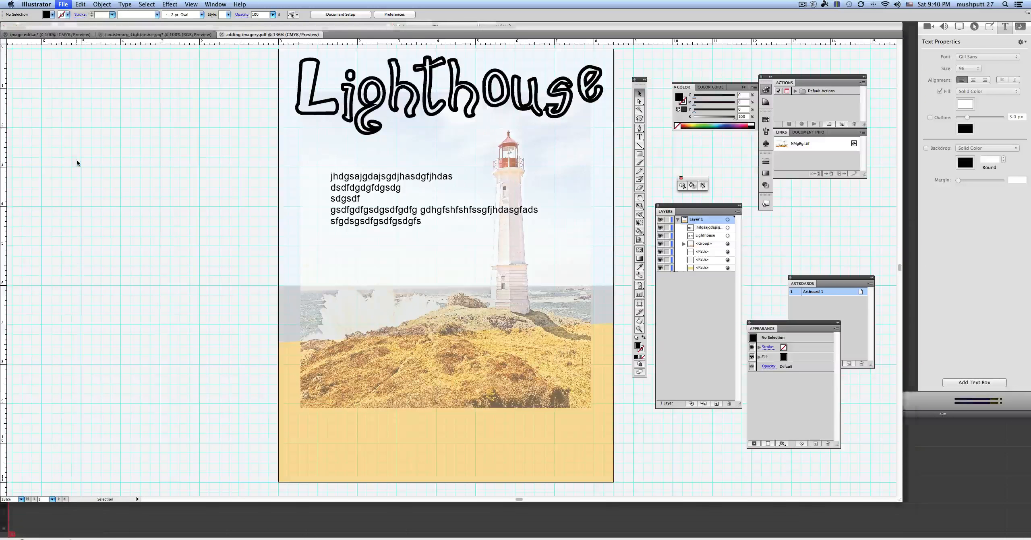
{"action": "left_click", "coordinate": [481, 242]}
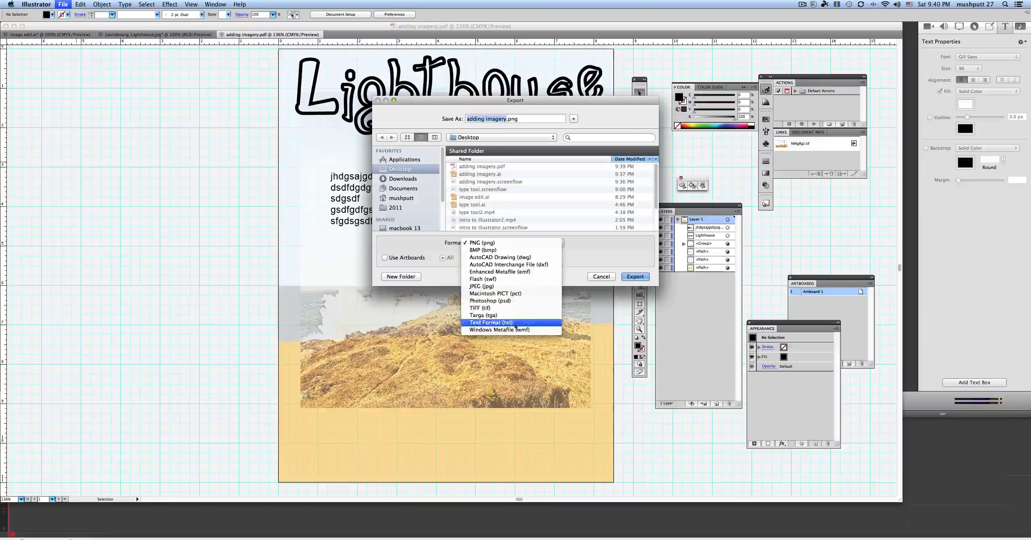
{"action": "left_click", "coordinate": [602, 255]}
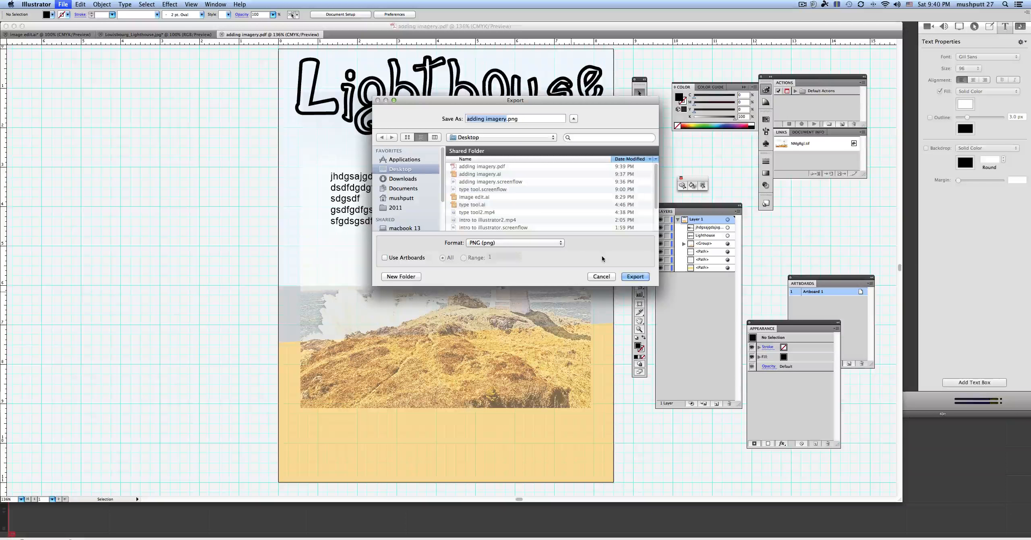
{"action": "left_click", "coordinate": [601, 277]}
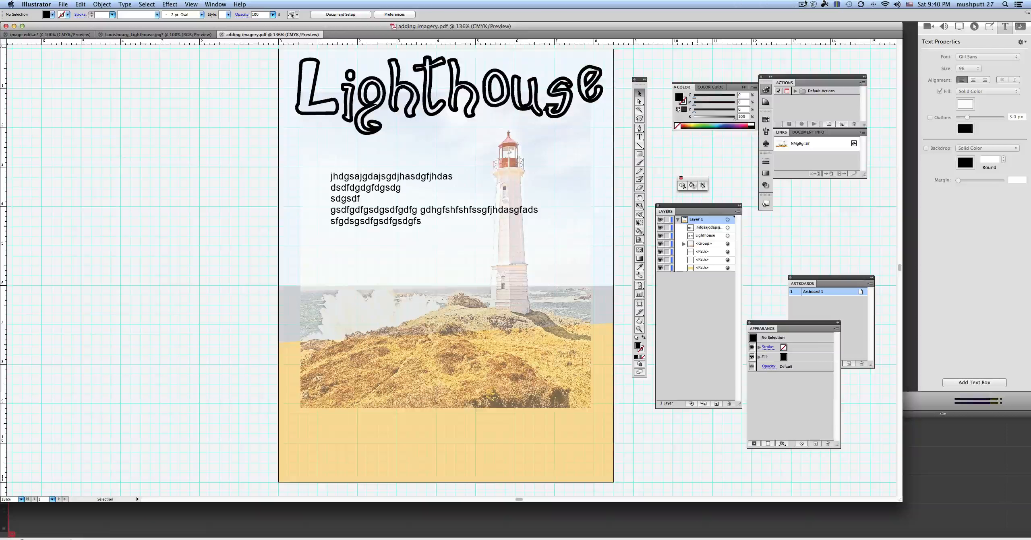